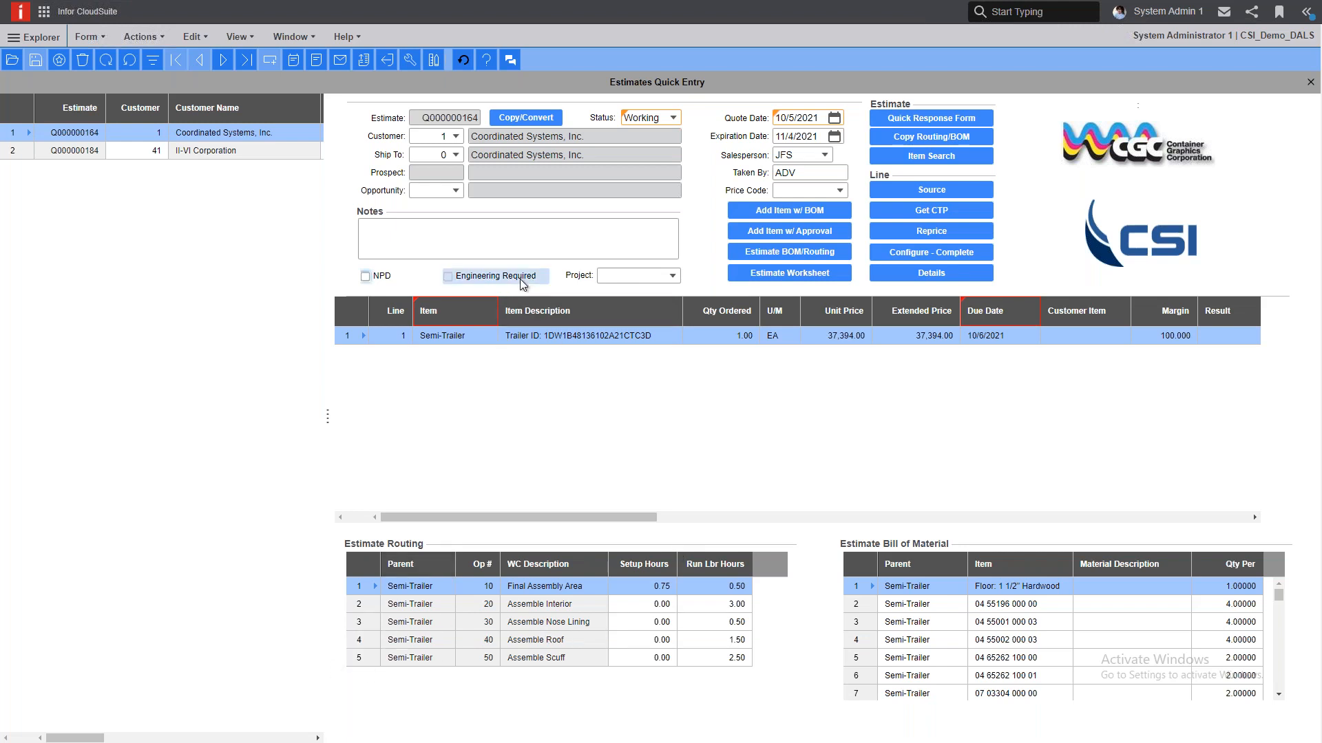
{"action": "left_click", "coordinate": [441, 119]}
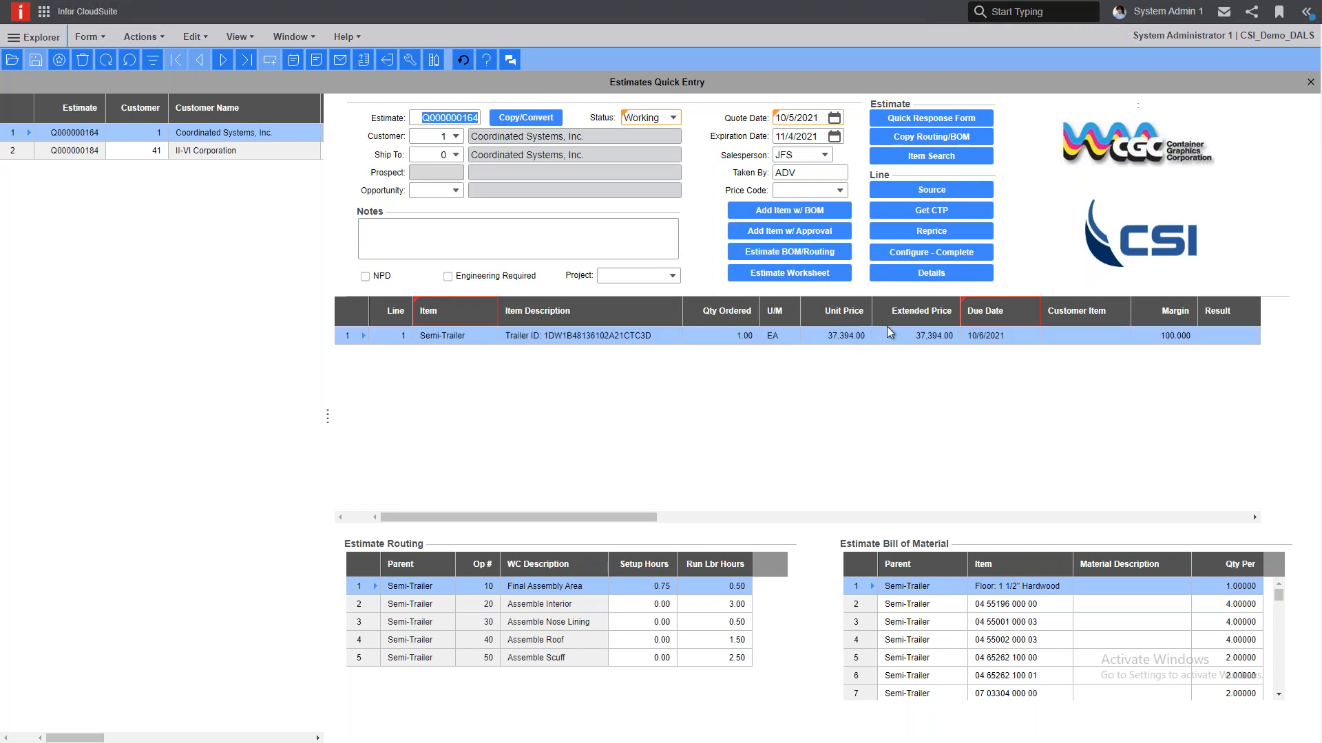
{"action": "left_click", "coordinate": [452, 337]}
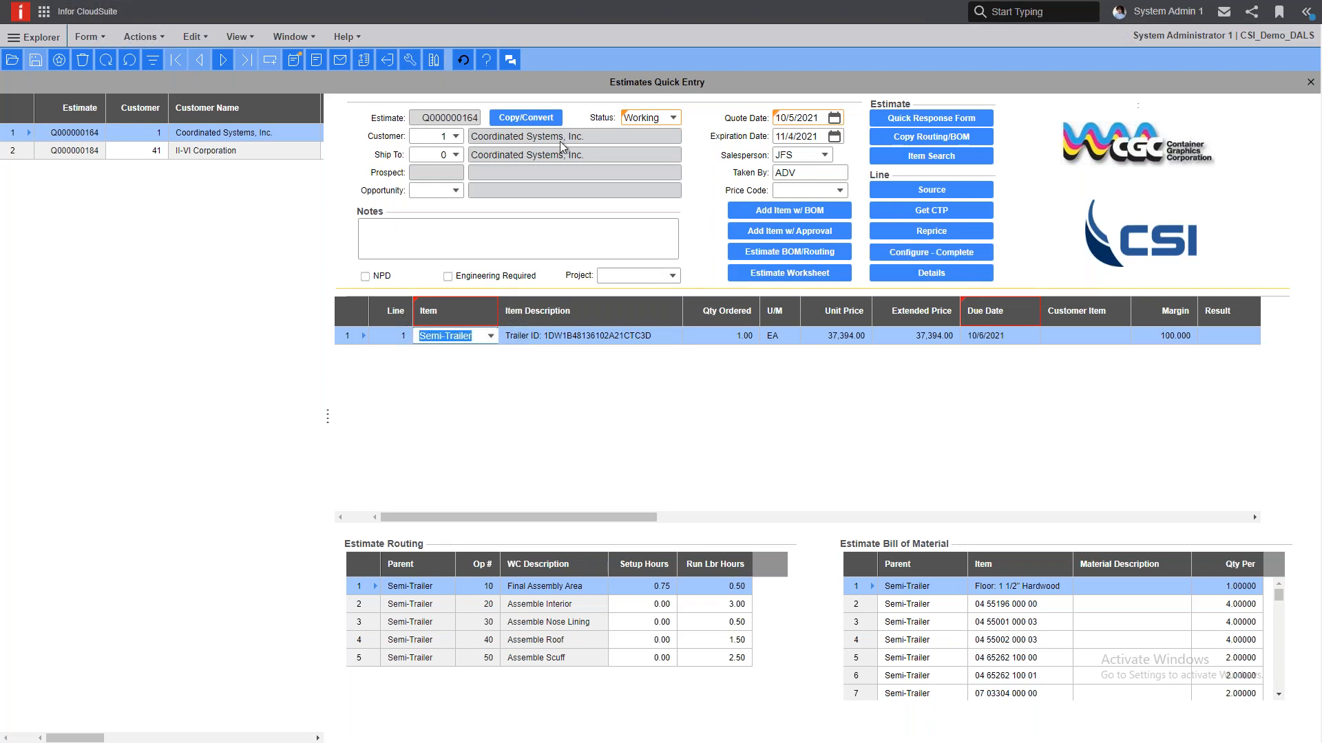
- Switch to the II-VI Corporation estimate and open the product configuration for its Semi-Trailer line
{"action": "left_click", "coordinate": [127, 157]}
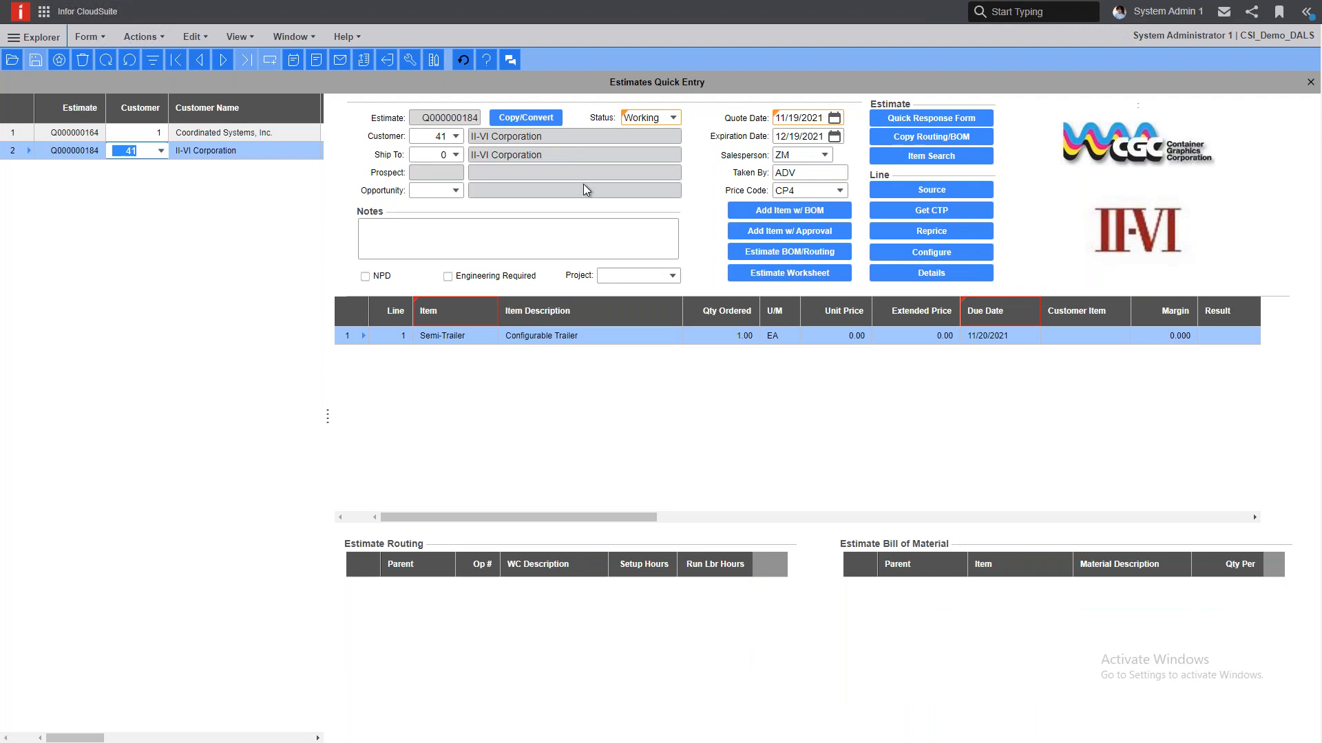
{"action": "left_click", "coordinate": [926, 255]}
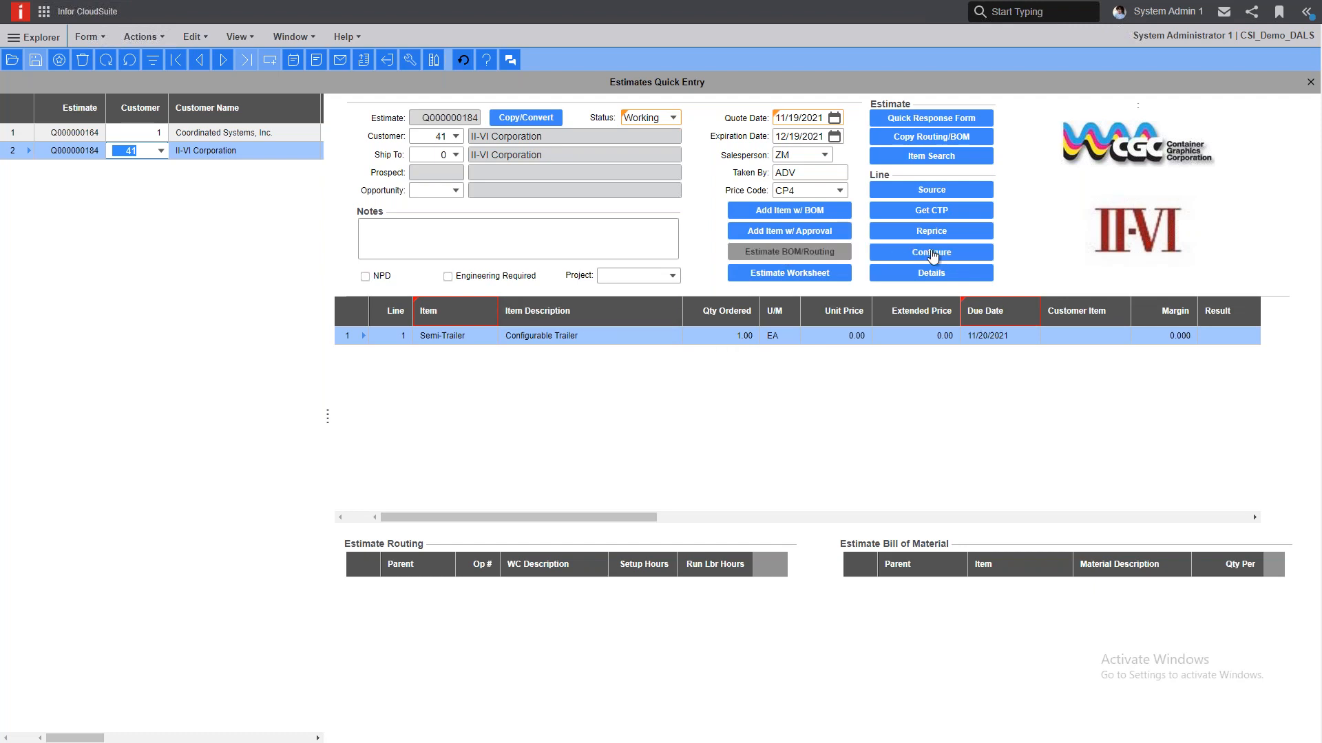
{"action": "left_click", "coordinate": [449, 339]}
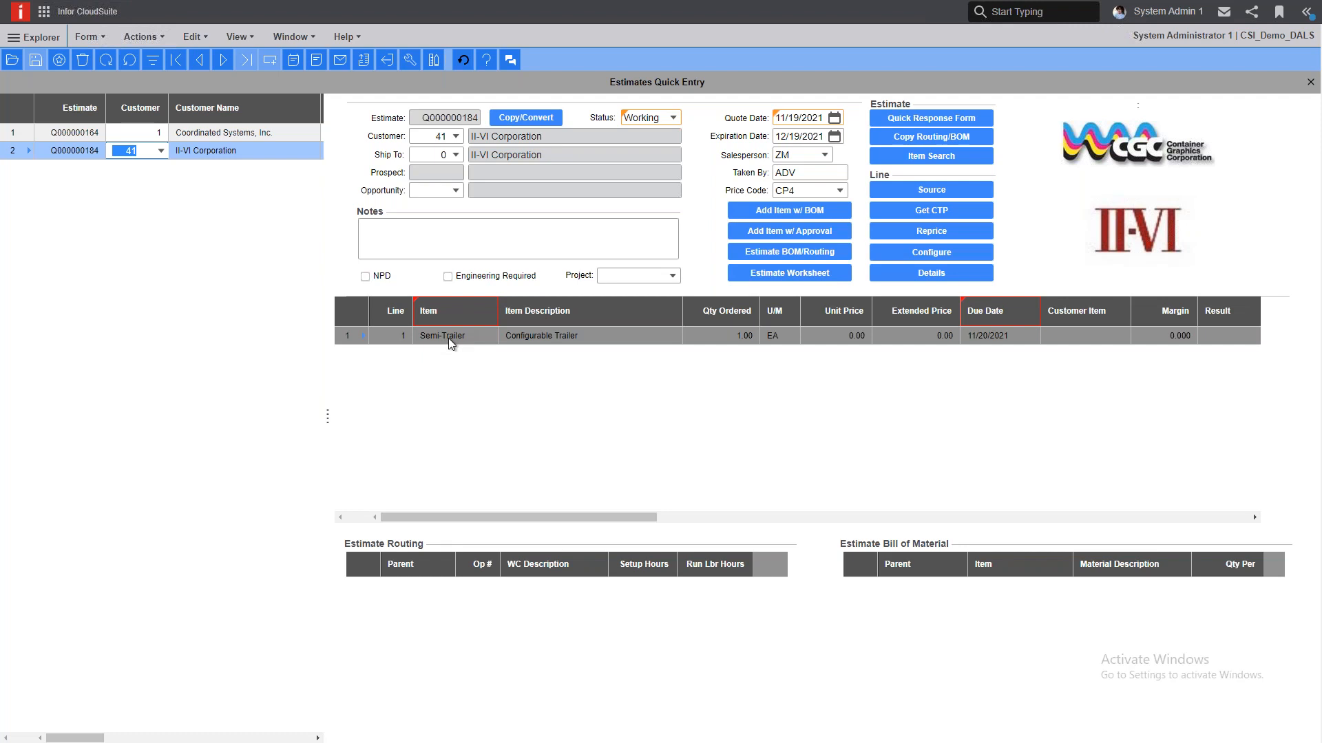
{"action": "left_click", "coordinate": [448, 337]}
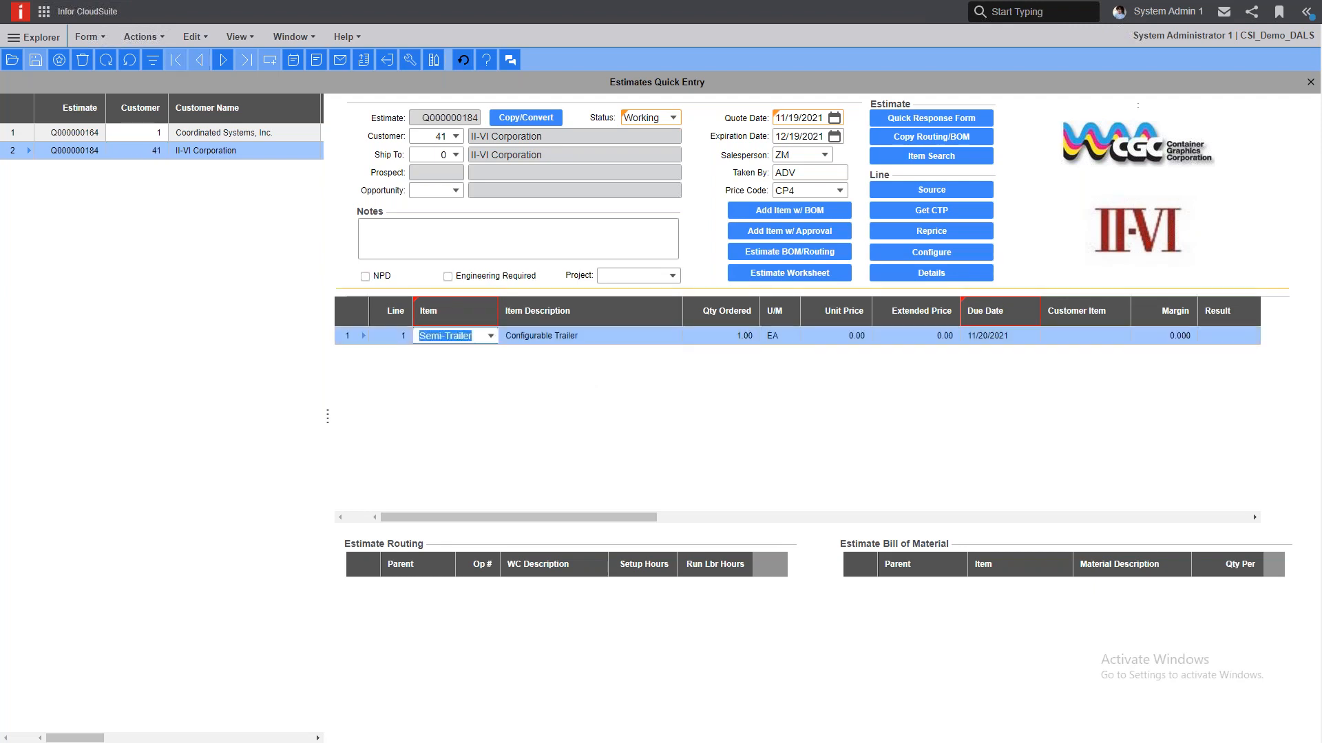
{"action": "left_click", "coordinate": [919, 254]}
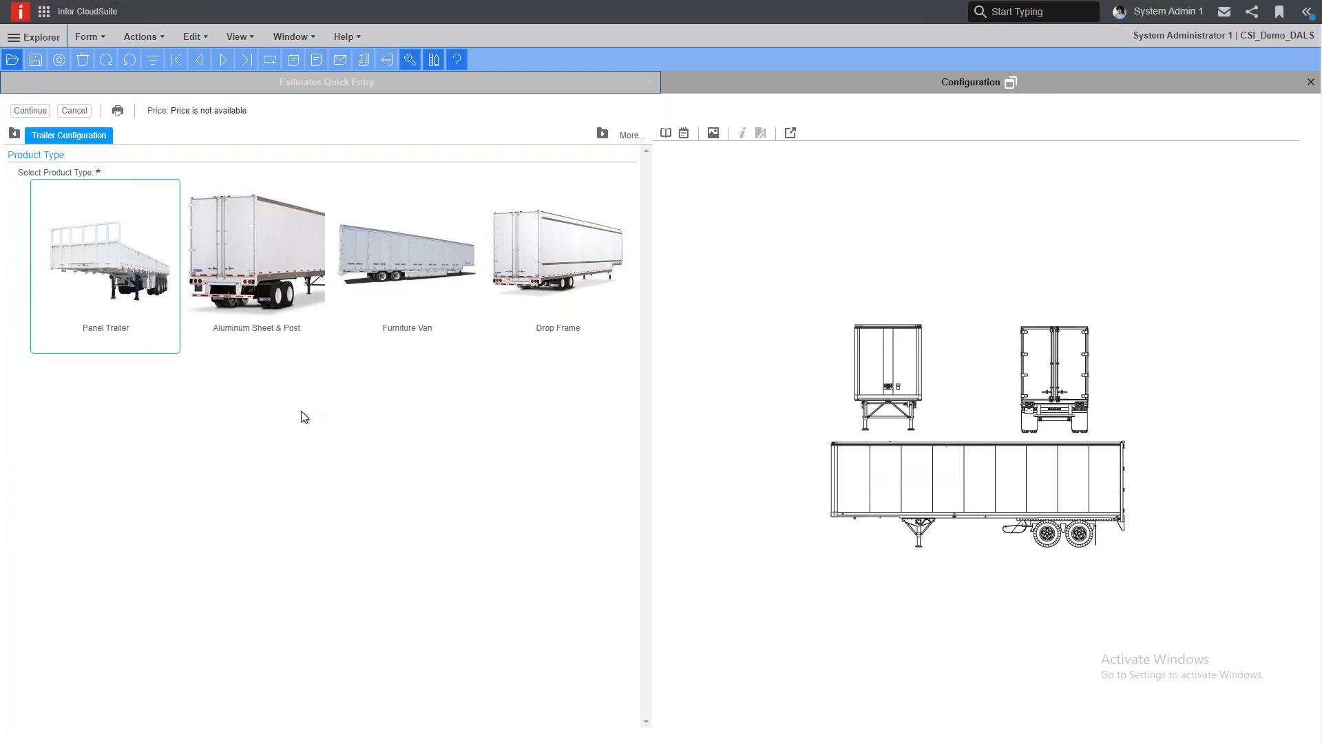
- Compare the trailer product types, including Furniture Van, and choose Aluminum Sheet & Post as the product type
{"action": "left_click", "coordinate": [267, 248]}
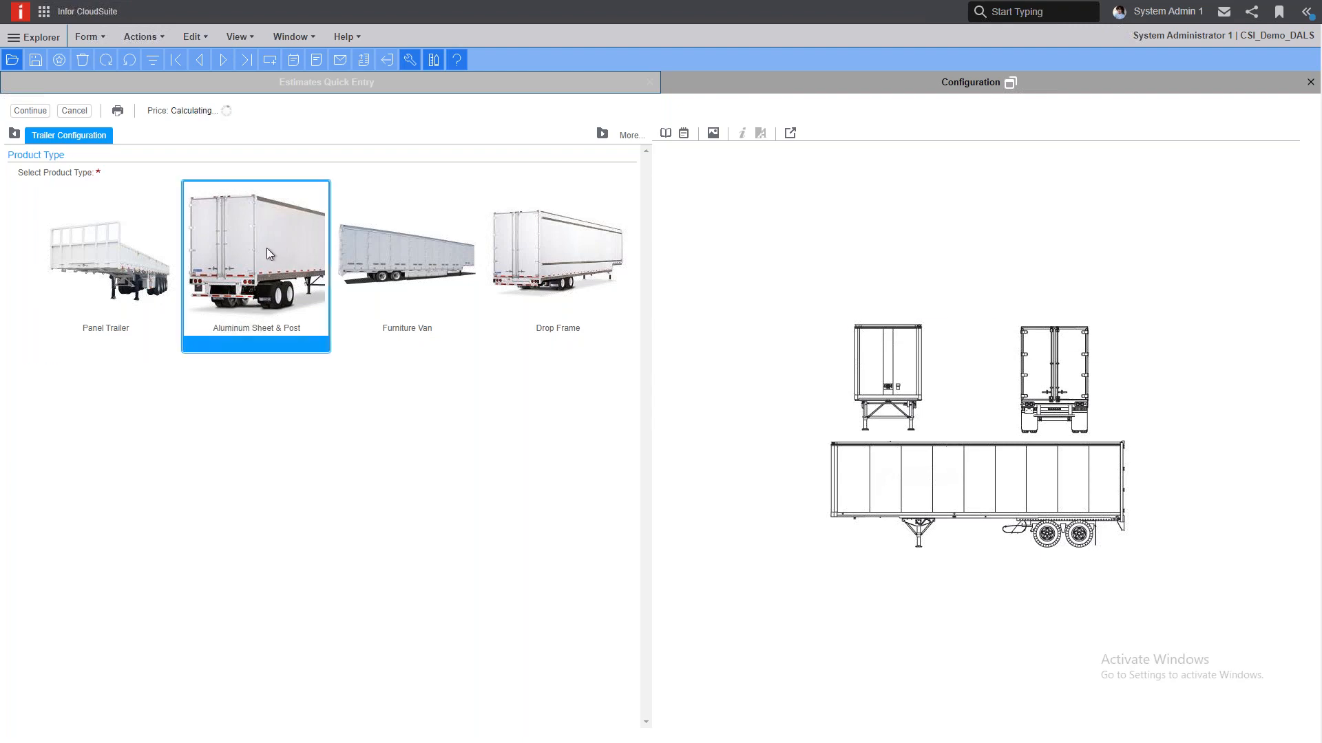
{"action": "left_click", "coordinate": [146, 250]}
{"action": "left_click", "coordinate": [266, 246]}
{"action": "left_click", "coordinate": [399, 245]}
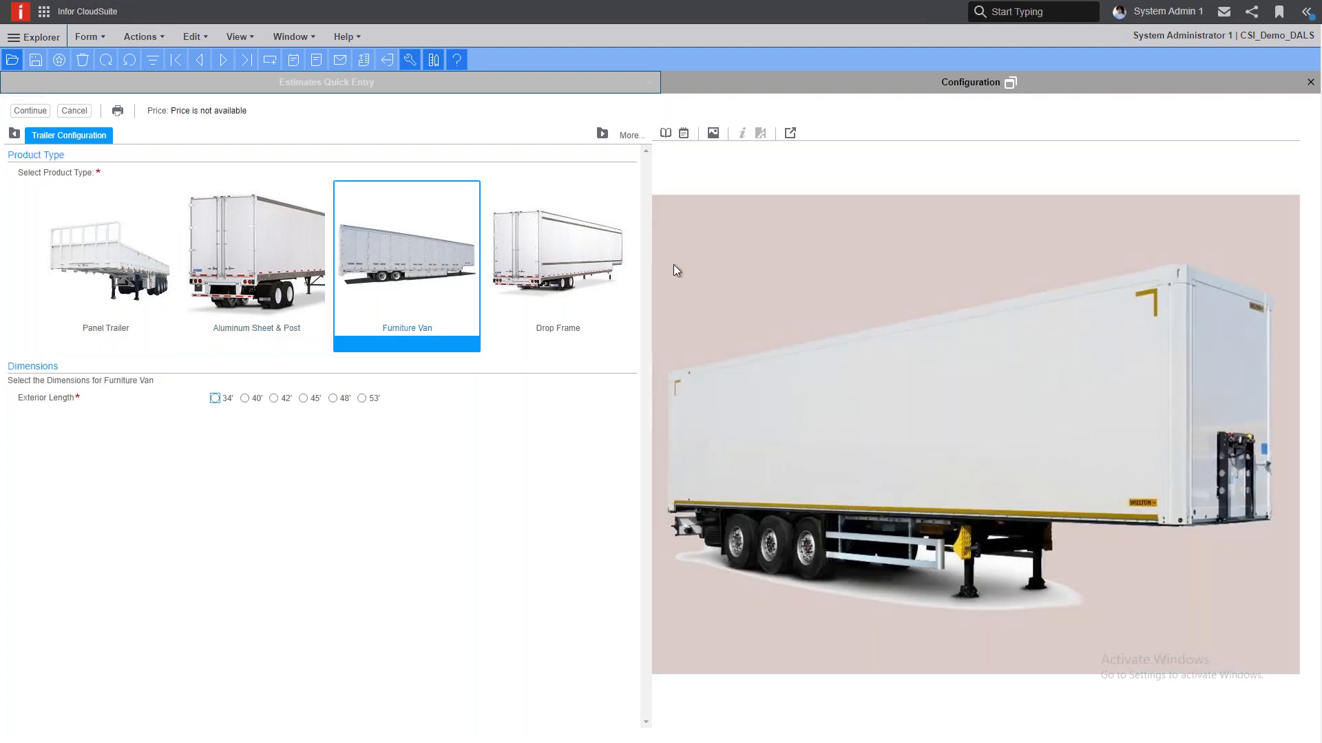
{"action": "left_click", "coordinate": [228, 258]}
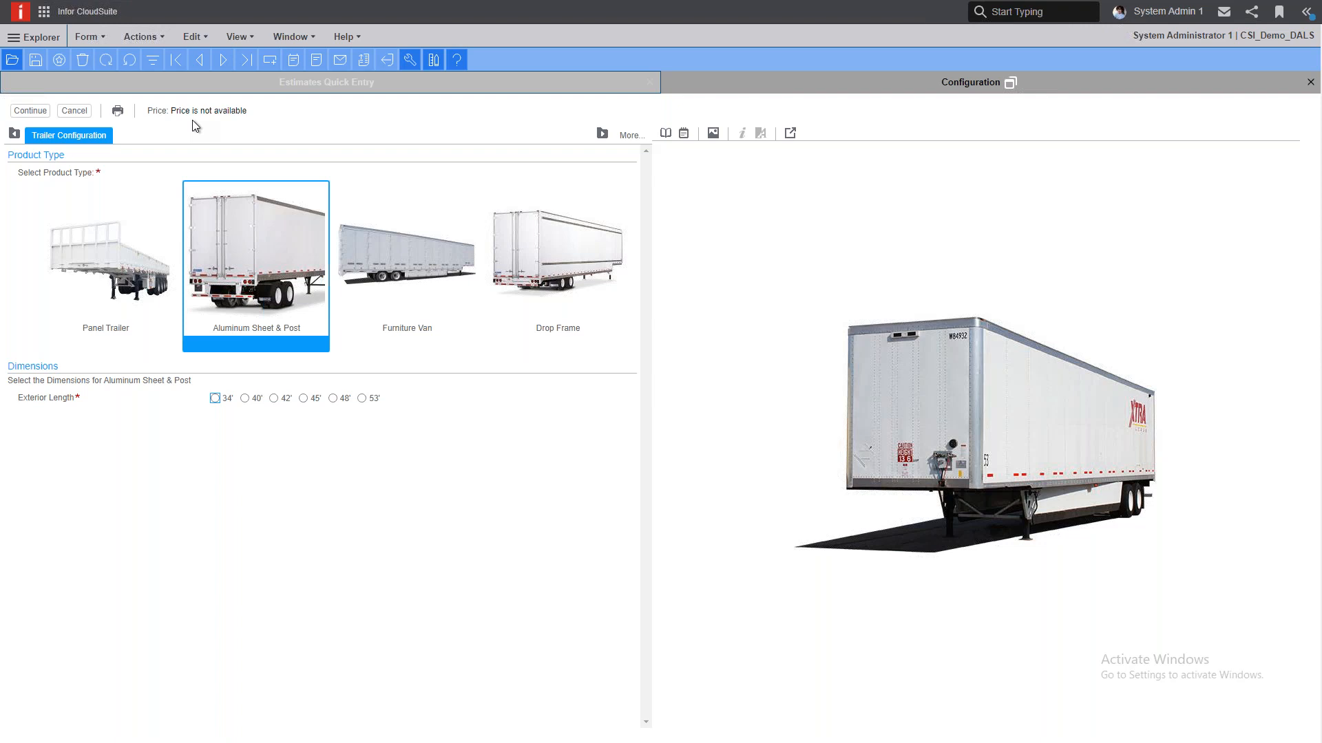
{"action": "left_click", "coordinate": [374, 237]}
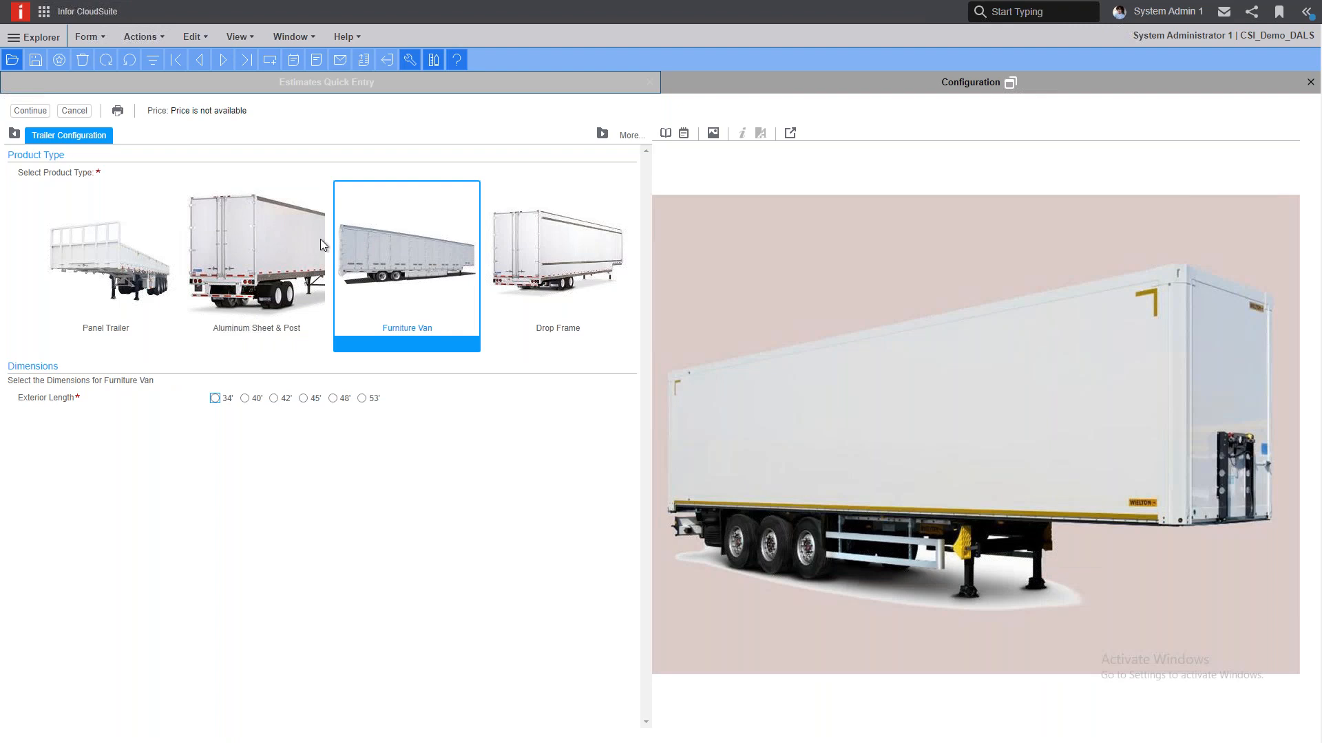
{"action": "left_click", "coordinate": [259, 234]}
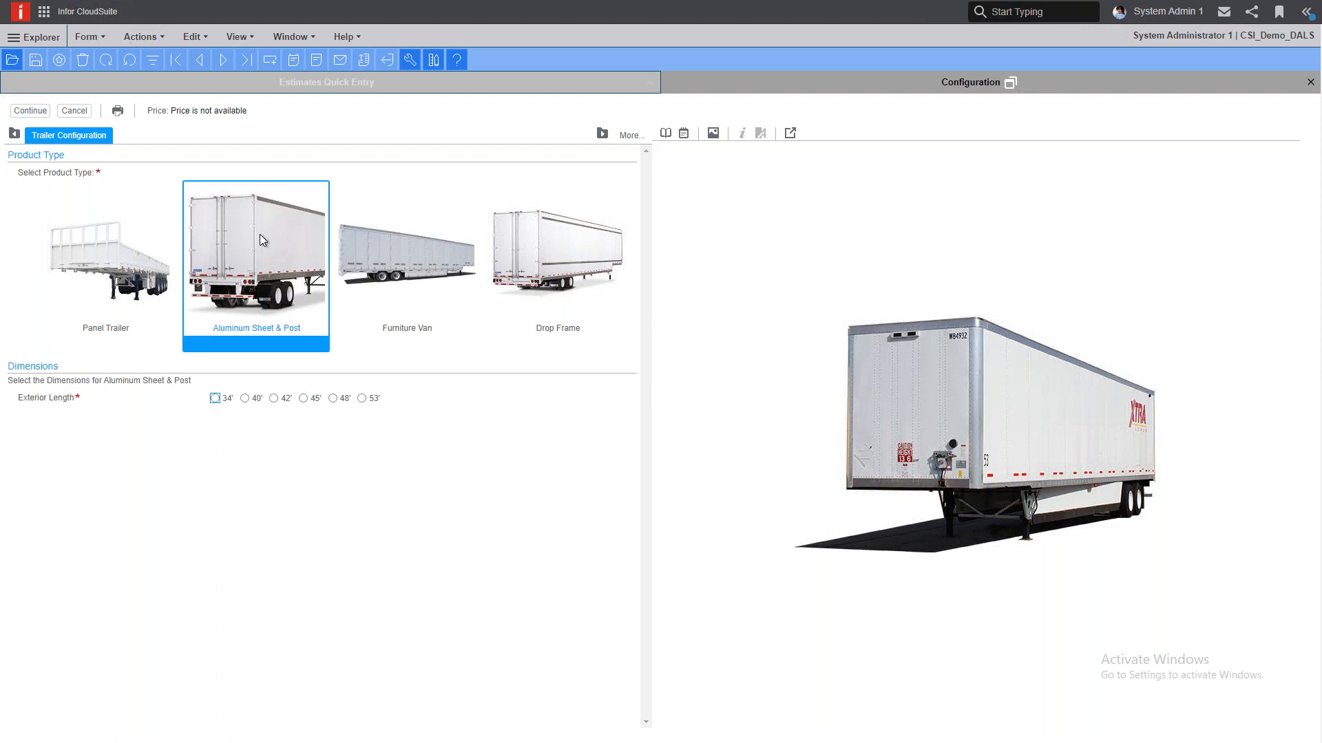
{"action": "left_click", "coordinate": [259, 235]}
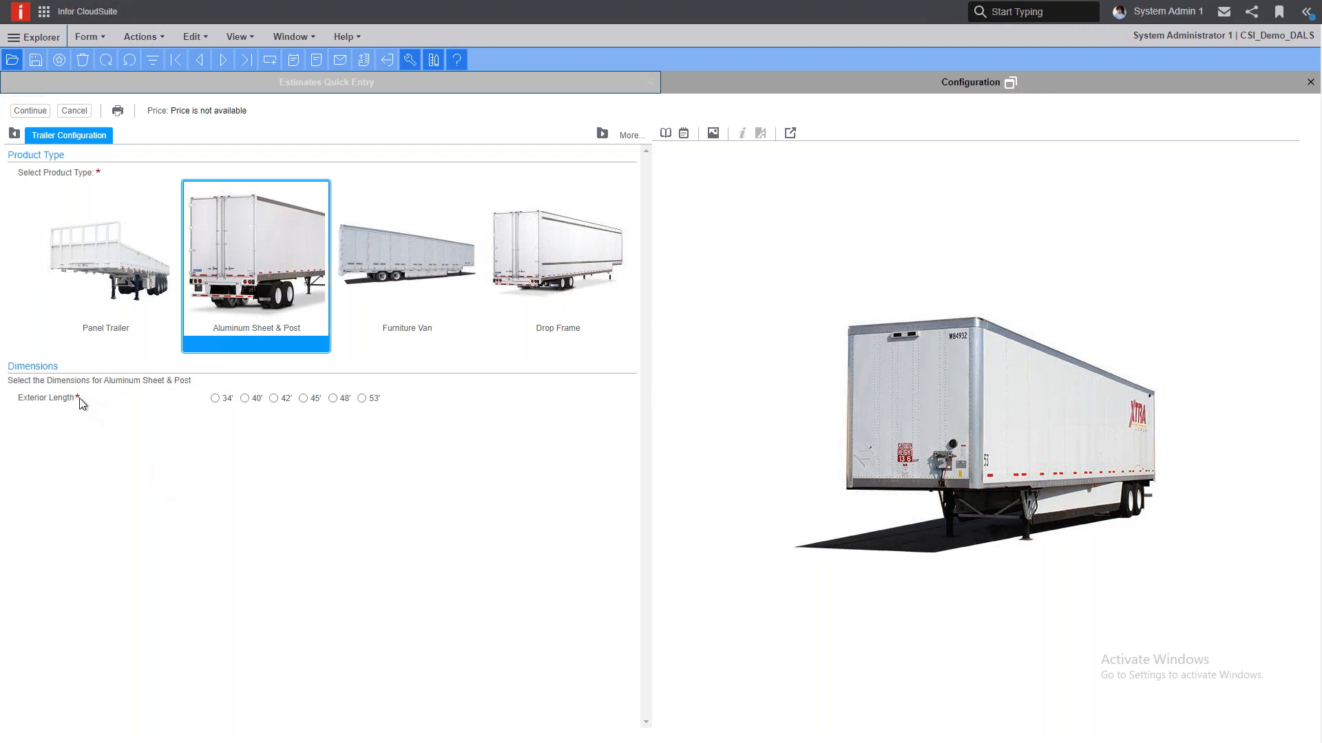
- Try other trailer dimensions, including a 13' height, and settle on a 48' exterior length and 13'6" exterior height
{"action": "left_click", "coordinate": [361, 398]}
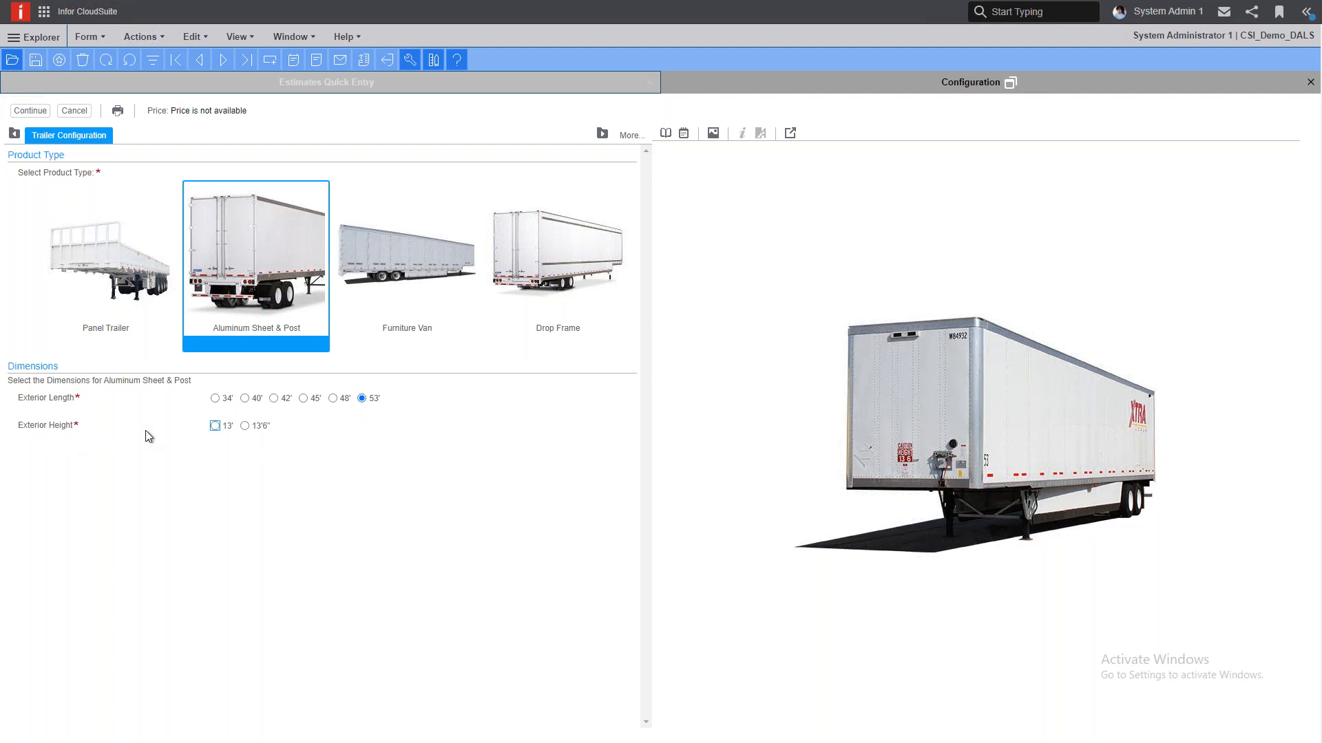
{"action": "left_click", "coordinate": [332, 399]}
{"action": "left_click", "coordinate": [255, 427]}
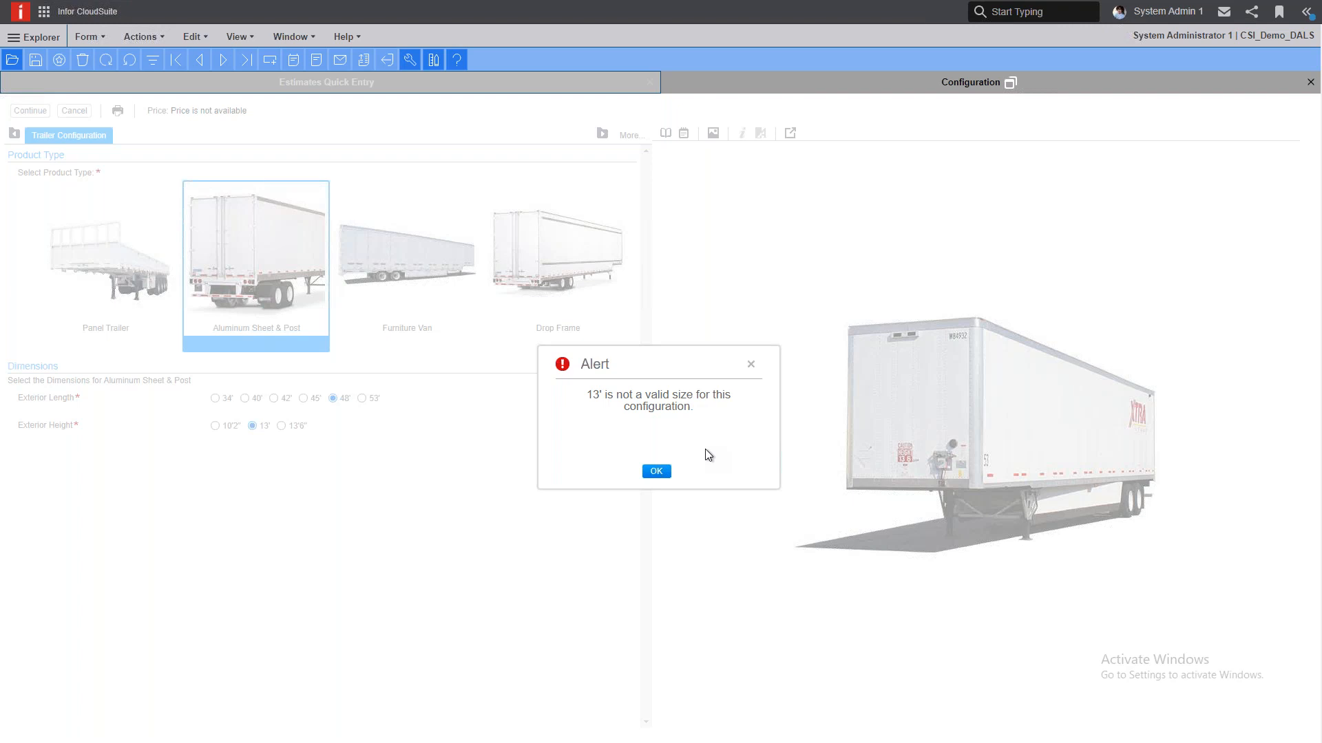
{"action": "left_click", "coordinate": [655, 475]}
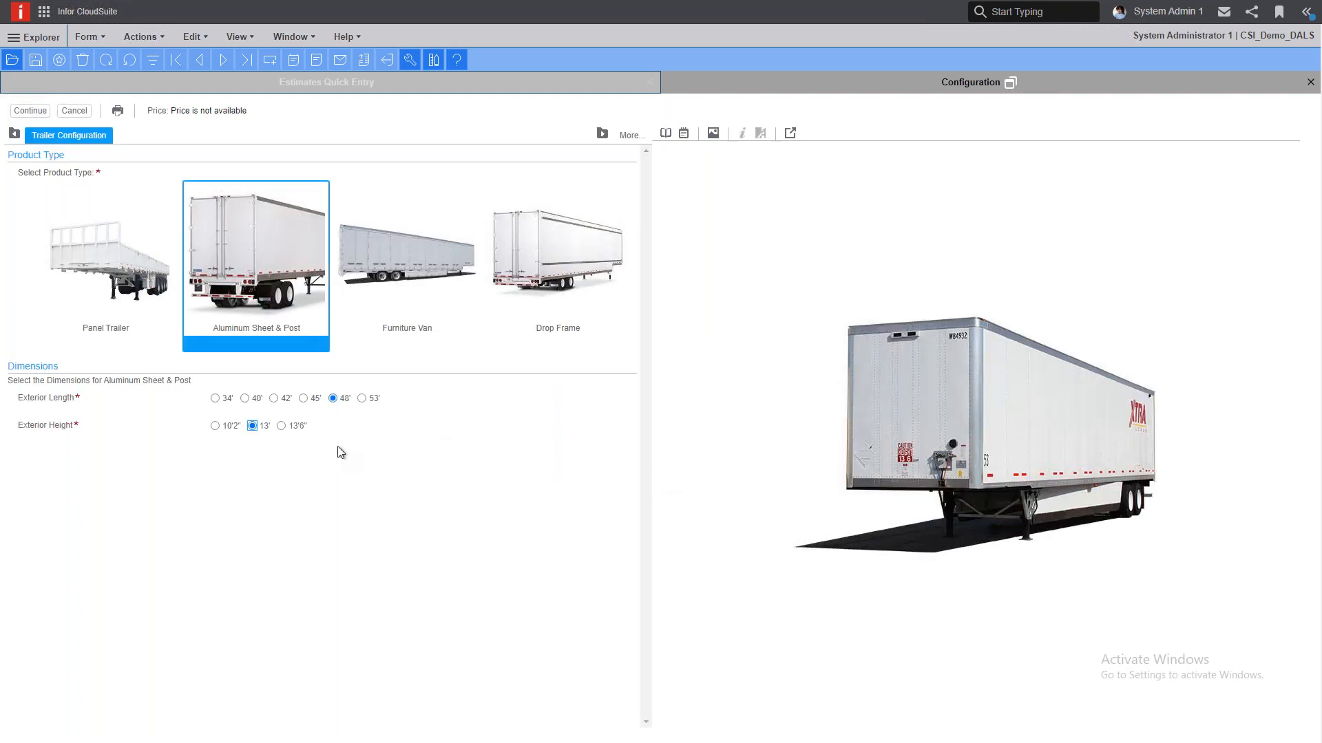
{"action": "left_click", "coordinate": [281, 426]}
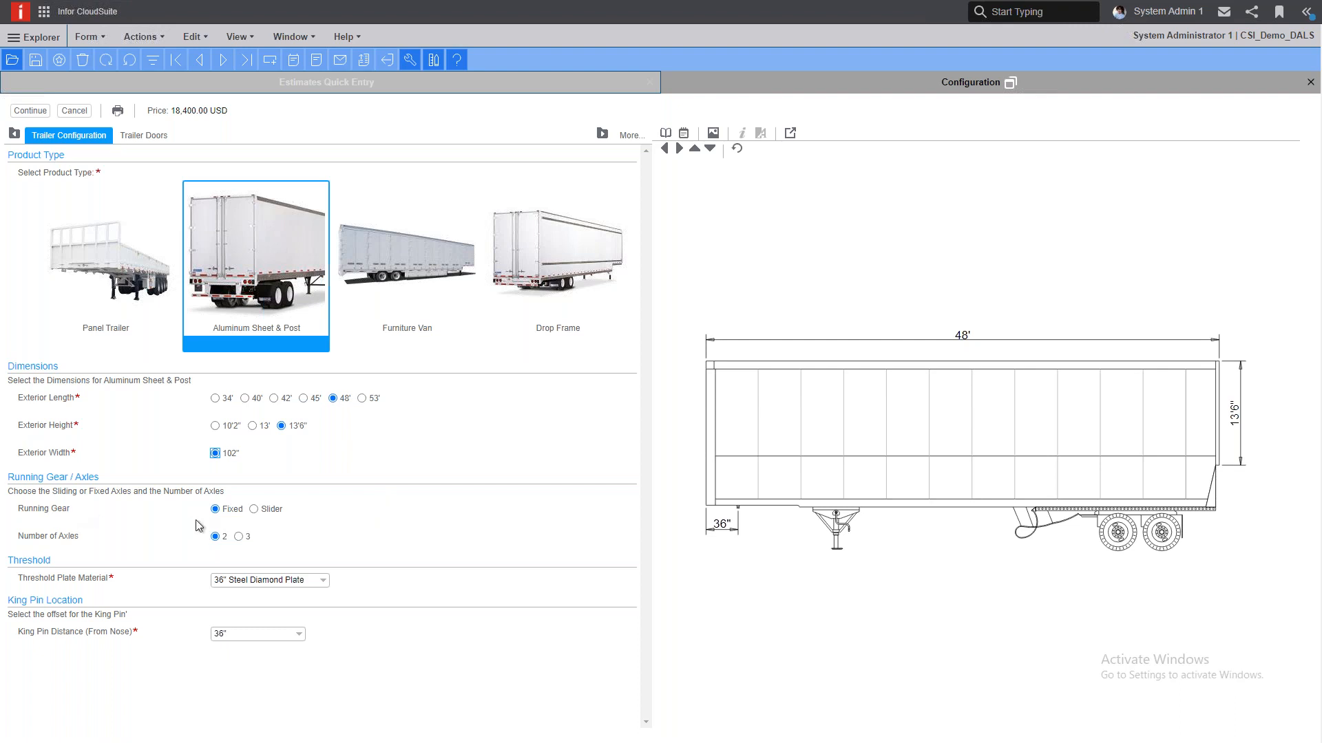
- Configure slider running gear with 3 axles and set the king pin distance from the nose to 42"
{"action": "left_click", "coordinate": [254, 510]}
{"action": "left_click", "coordinate": [241, 537]}
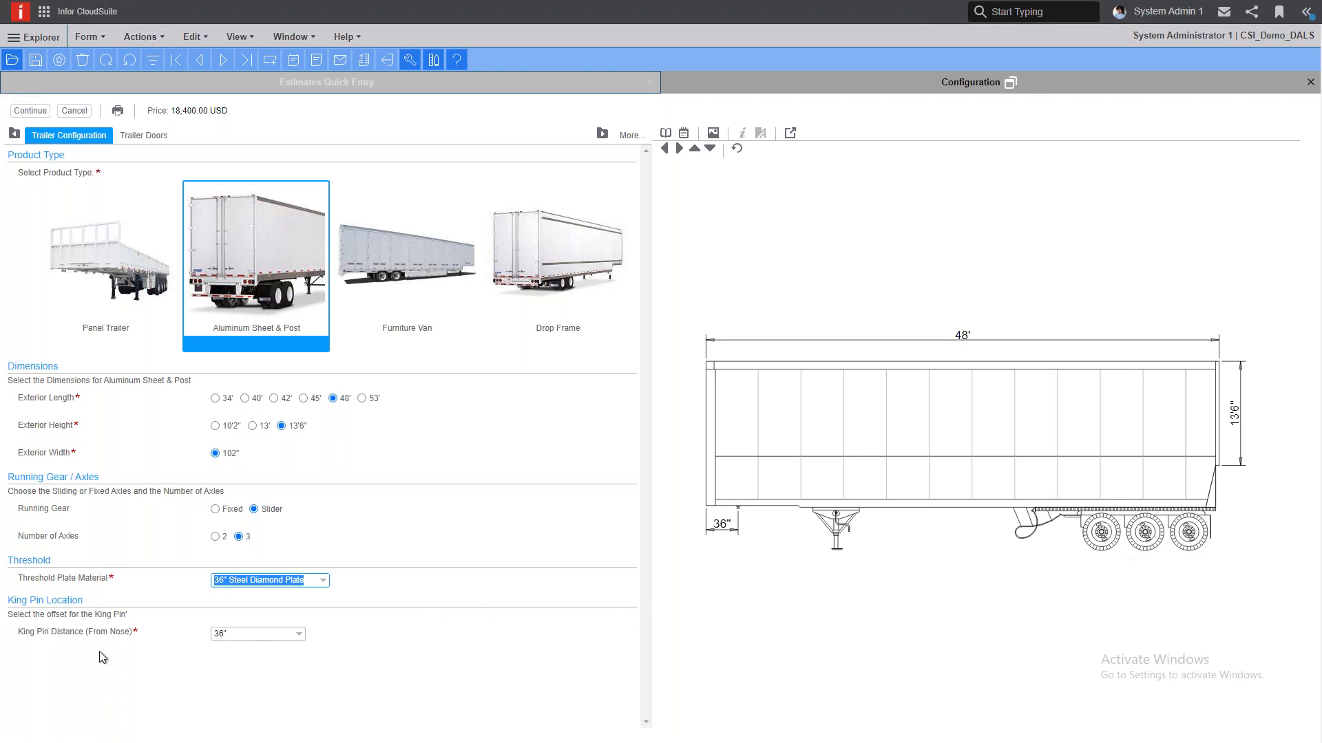
{"action": "left_click", "coordinate": [300, 635]}
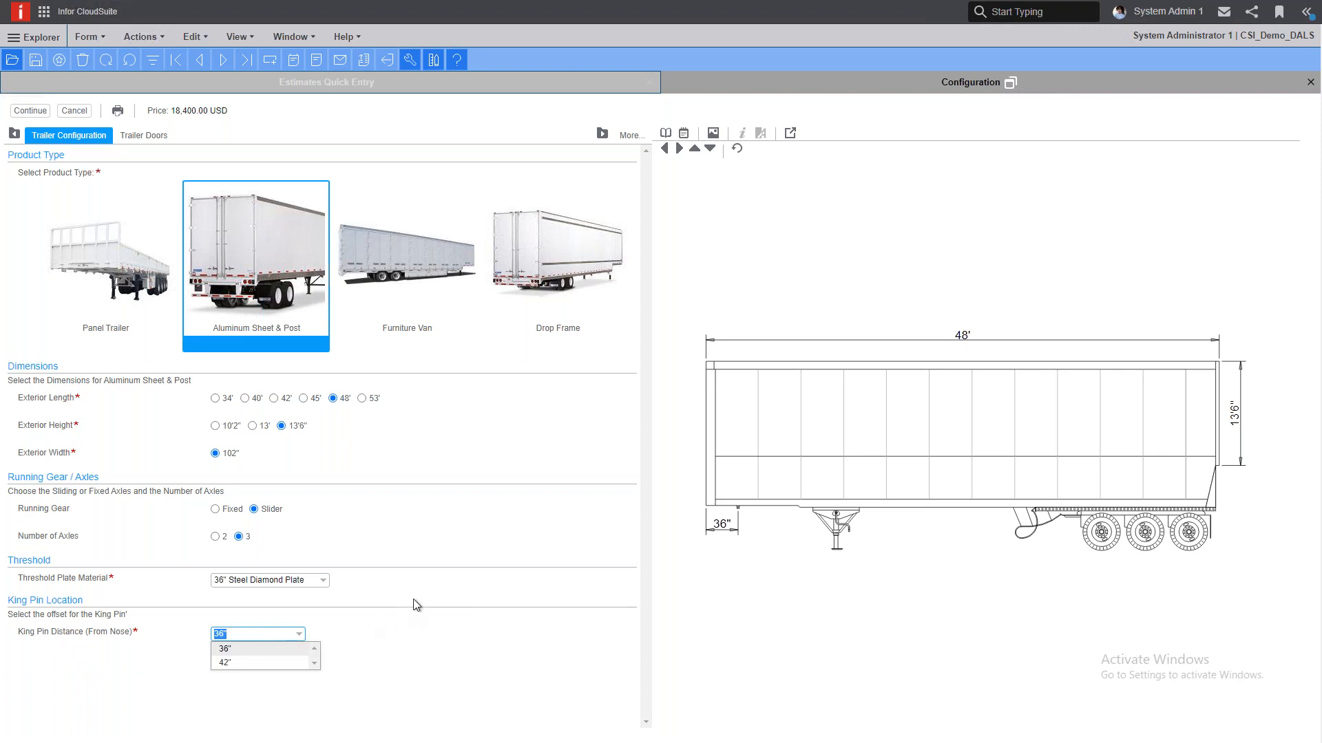
{"action": "left_click", "coordinate": [234, 663]}
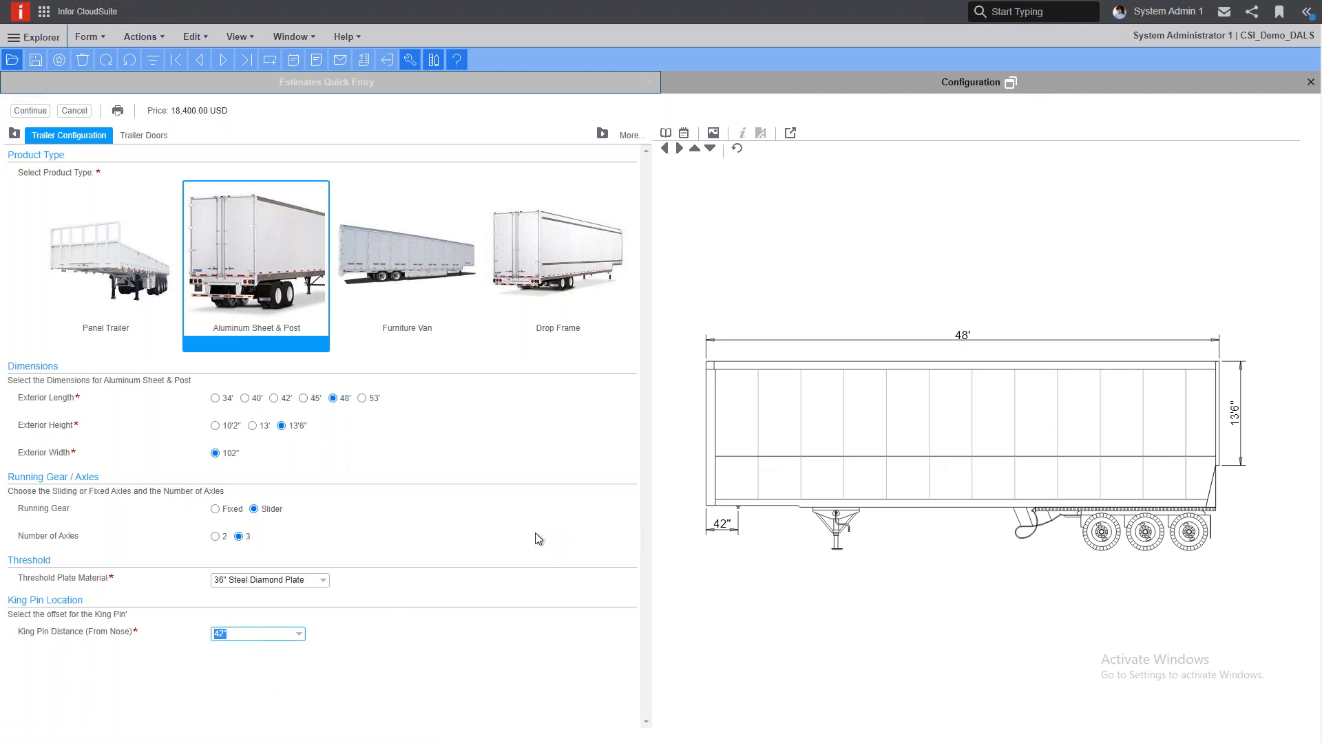
- For the trailer doors, keep D Ring load control and choose Swing as the door type after comparing it with Rollup
{"action": "left_click", "coordinate": [146, 137]}
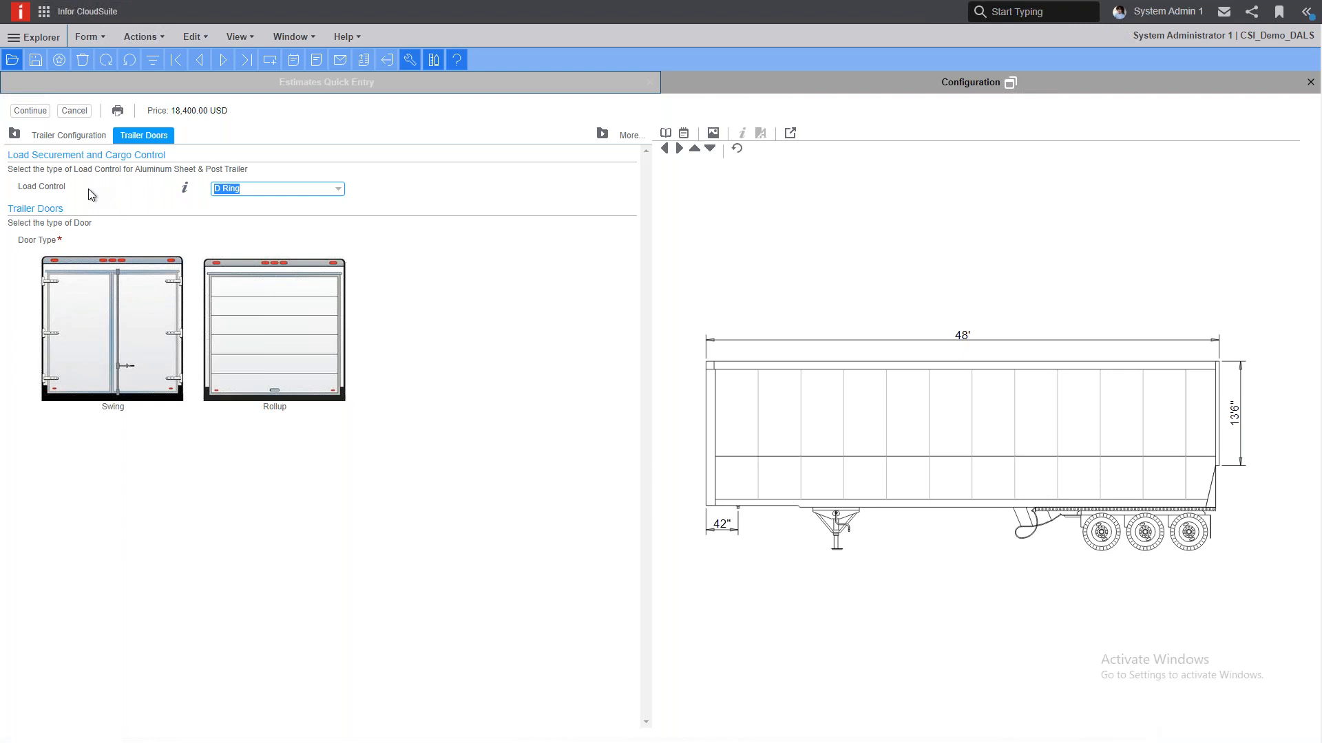
{"action": "left_click", "coordinate": [338, 190]}
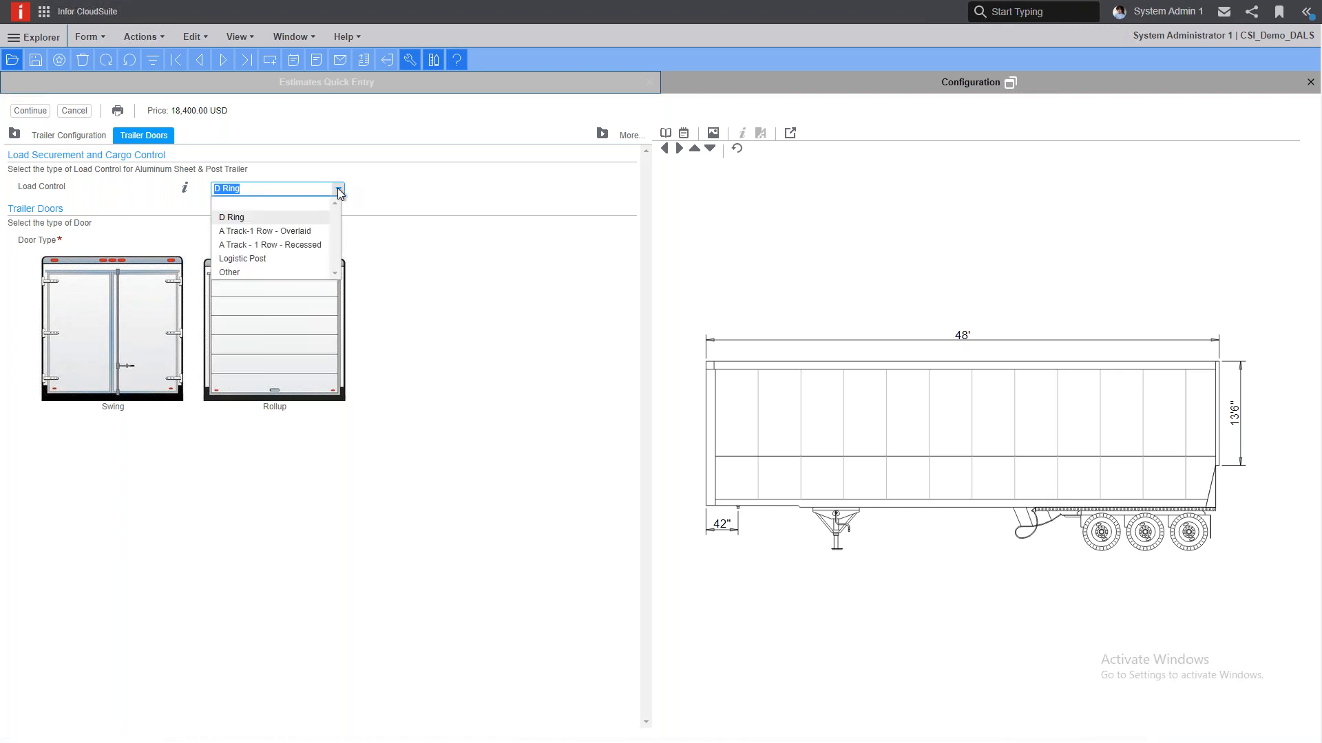
{"action": "left_click", "coordinate": [227, 216]}
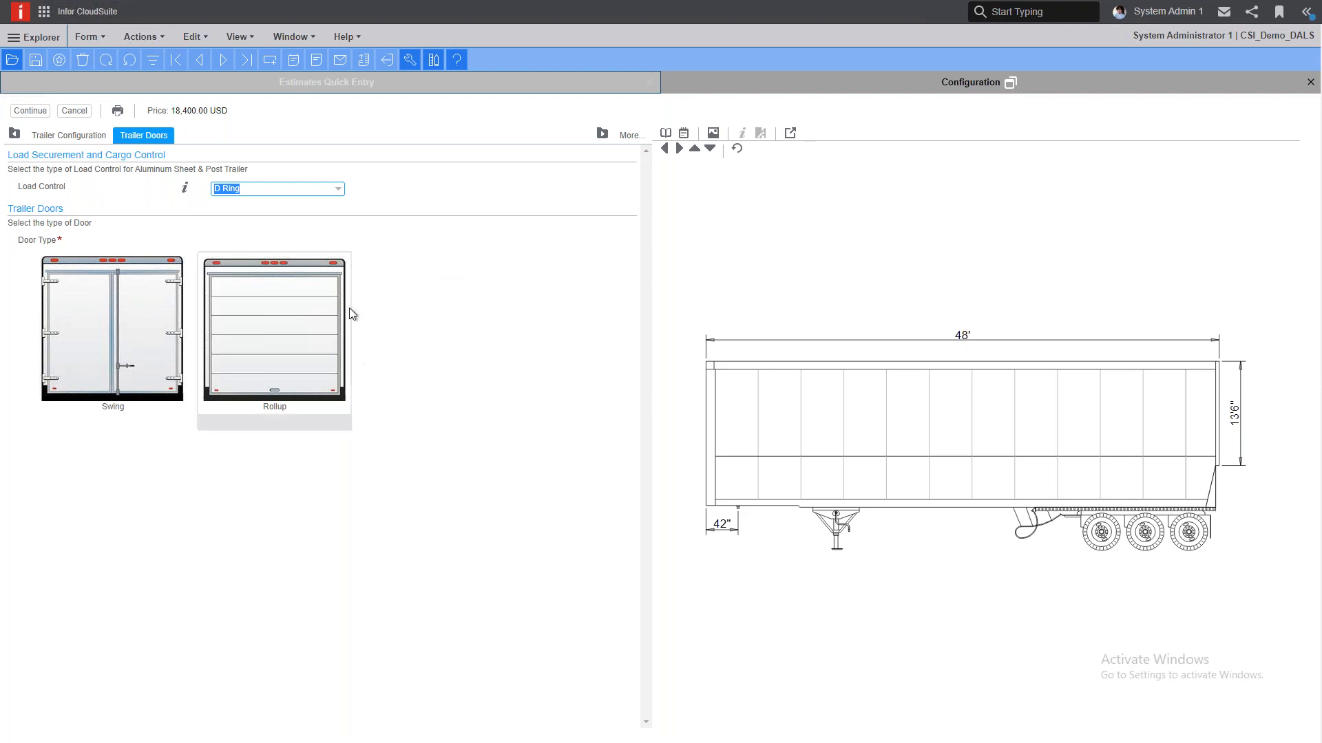
{"action": "left_click", "coordinate": [275, 328]}
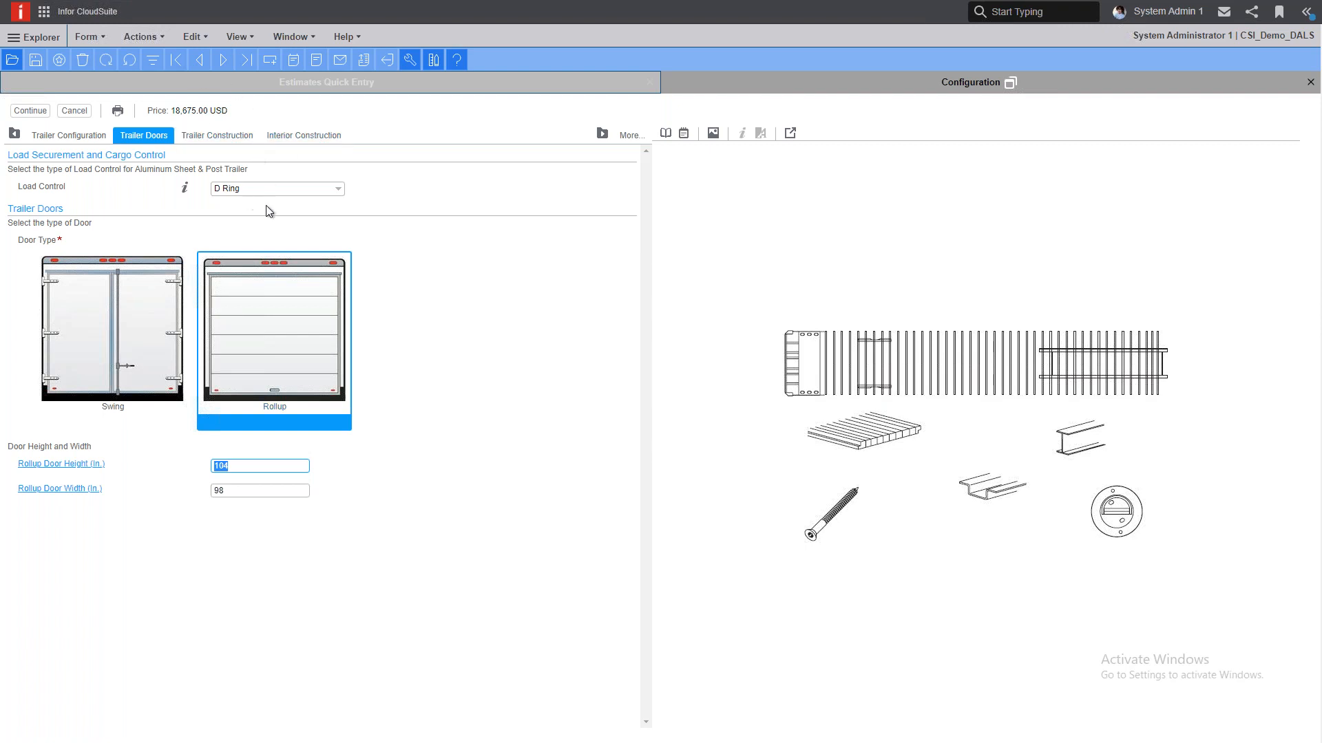
{"action": "left_click", "coordinate": [103, 316]}
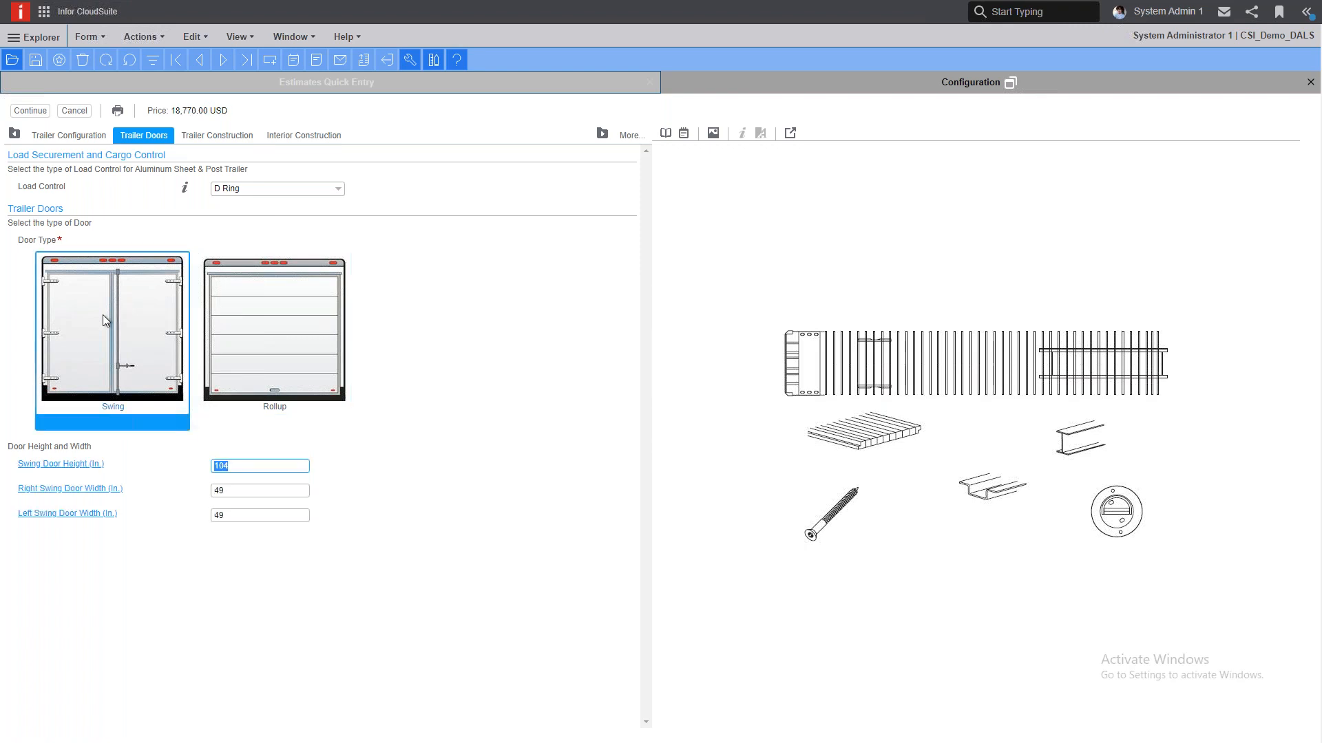
{"action": "left_click", "coordinate": [276, 330]}
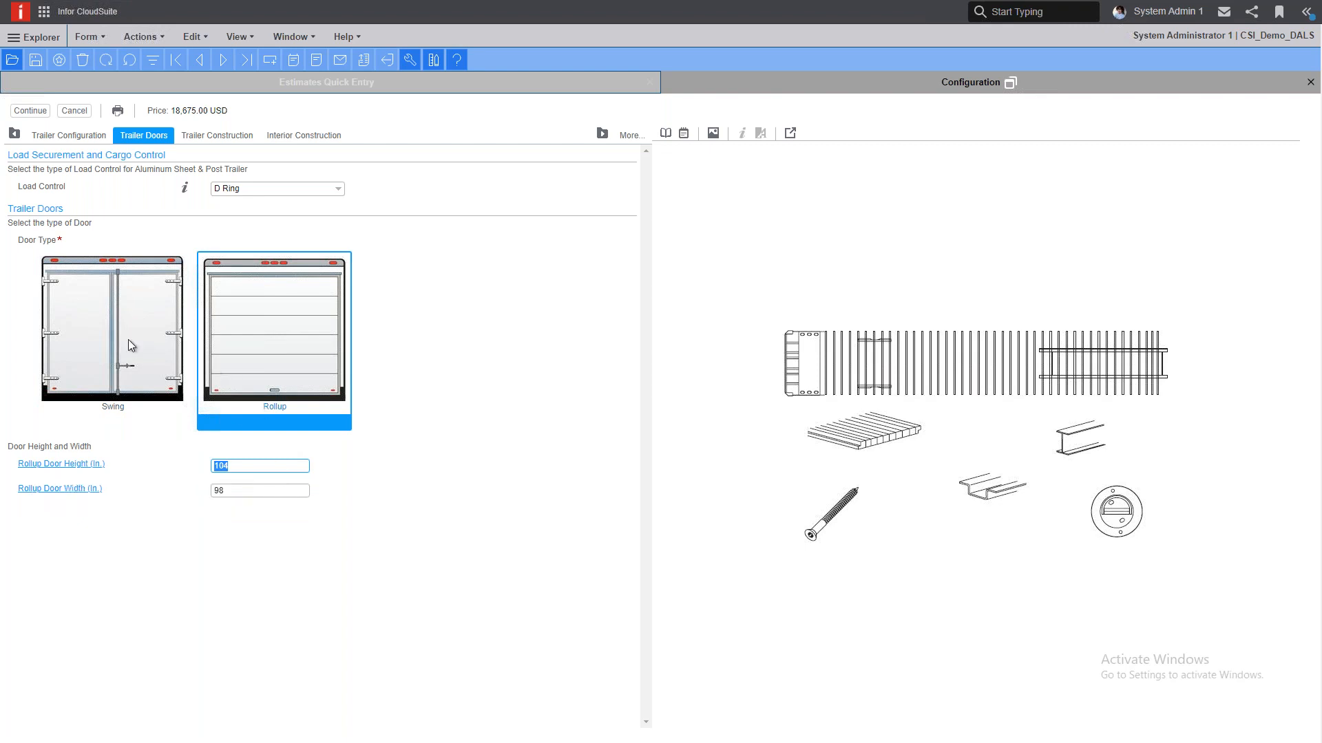
{"action": "left_click", "coordinate": [87, 336]}
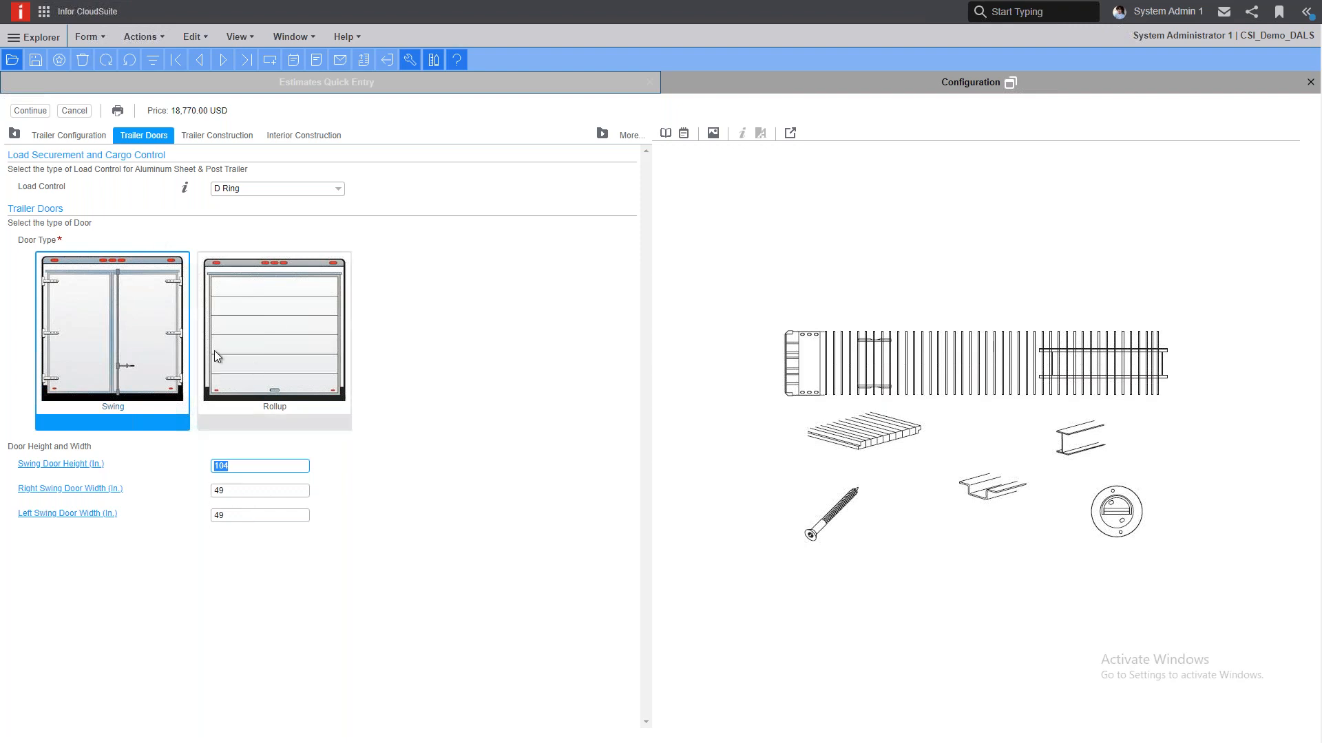
- In Trailer Construction, show the configuration's selections and pricing details, and choose a Translucent Roof with 24" between posts
{"action": "left_click", "coordinate": [218, 135]}
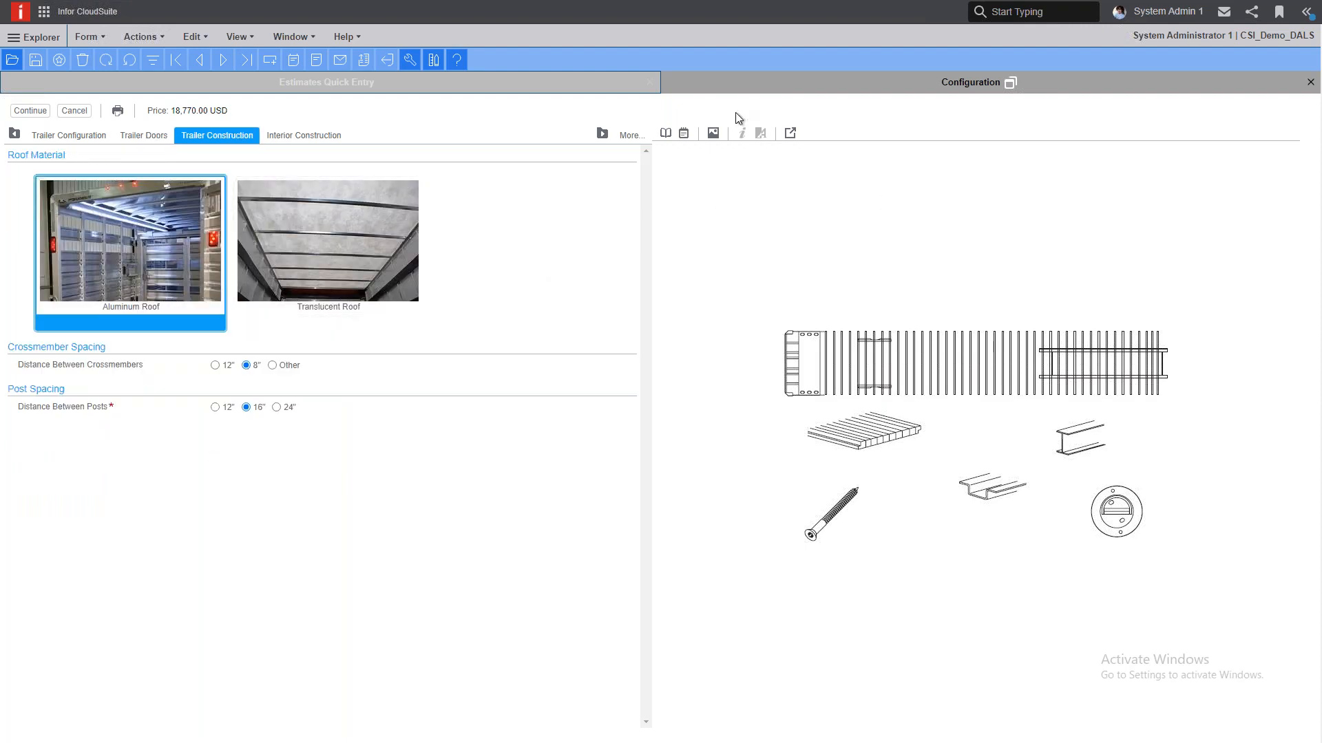
{"action": "left_click", "coordinate": [664, 135]}
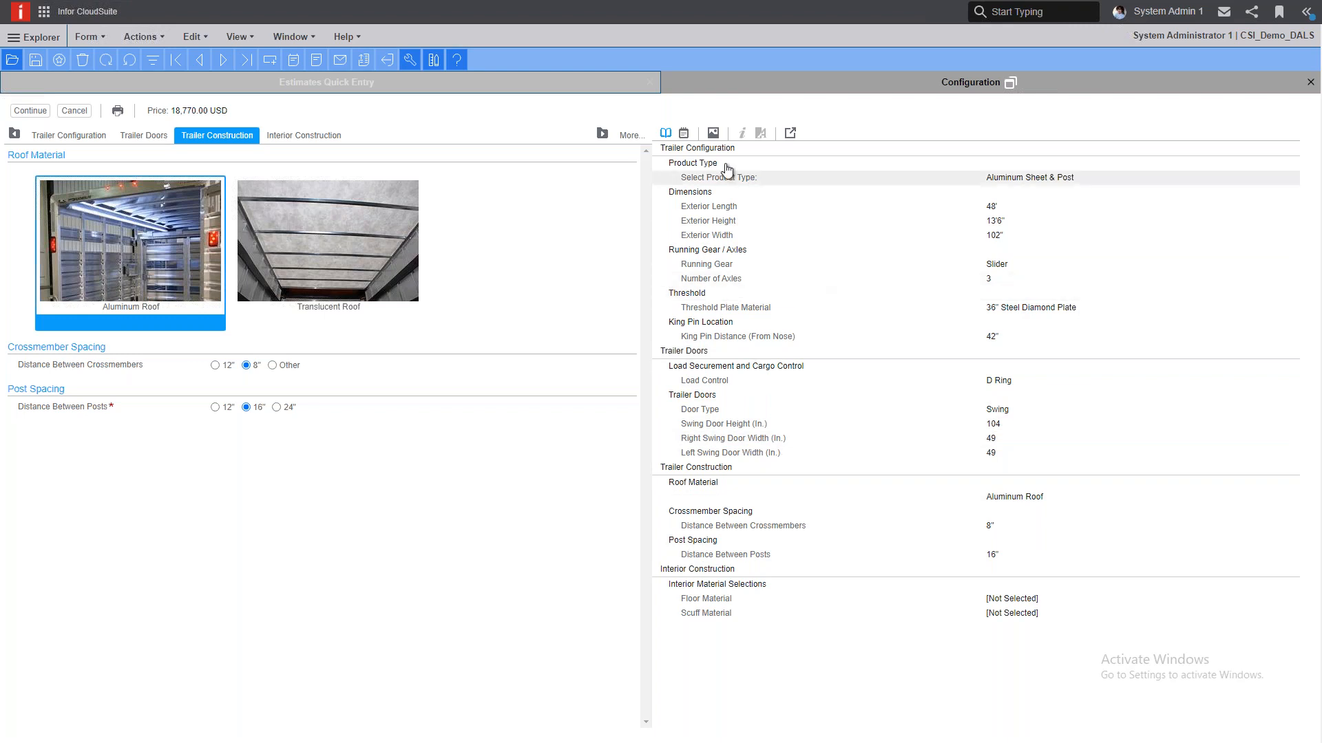
{"action": "left_click", "coordinate": [684, 135]}
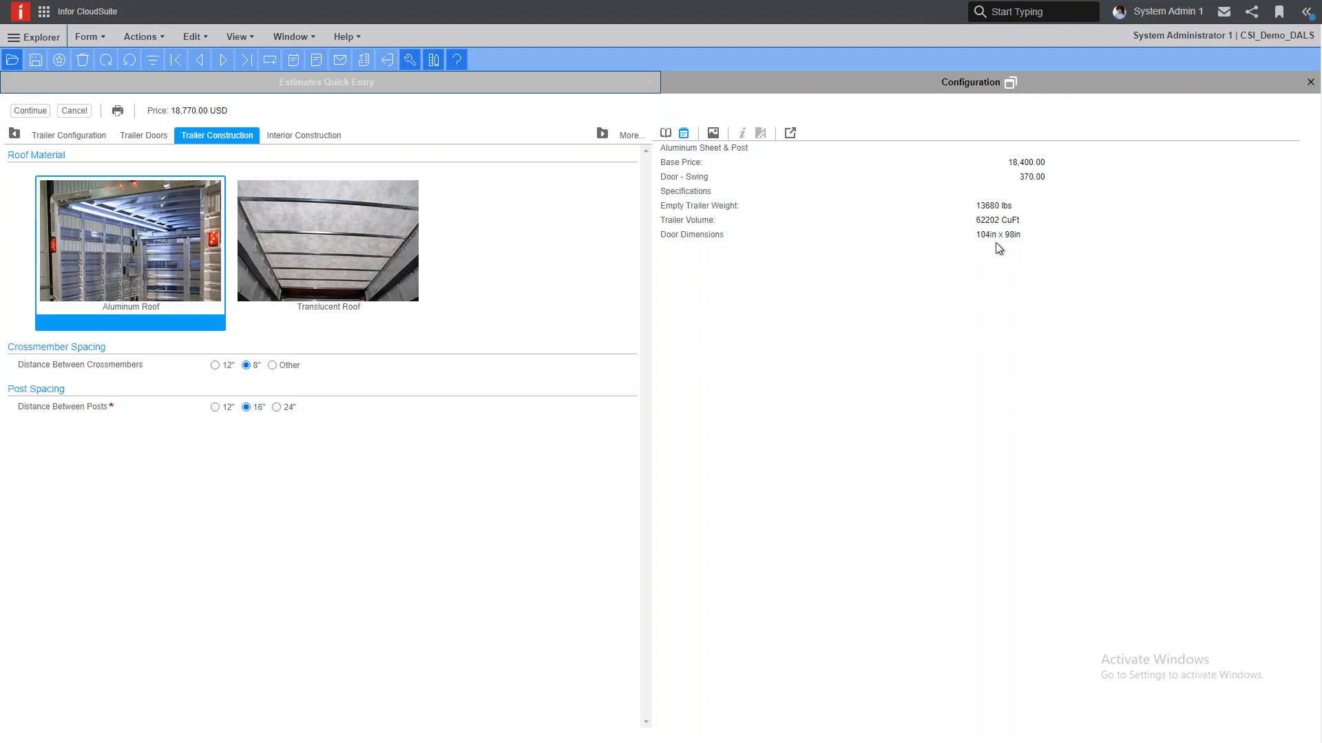
{"action": "left_click", "coordinate": [323, 238]}
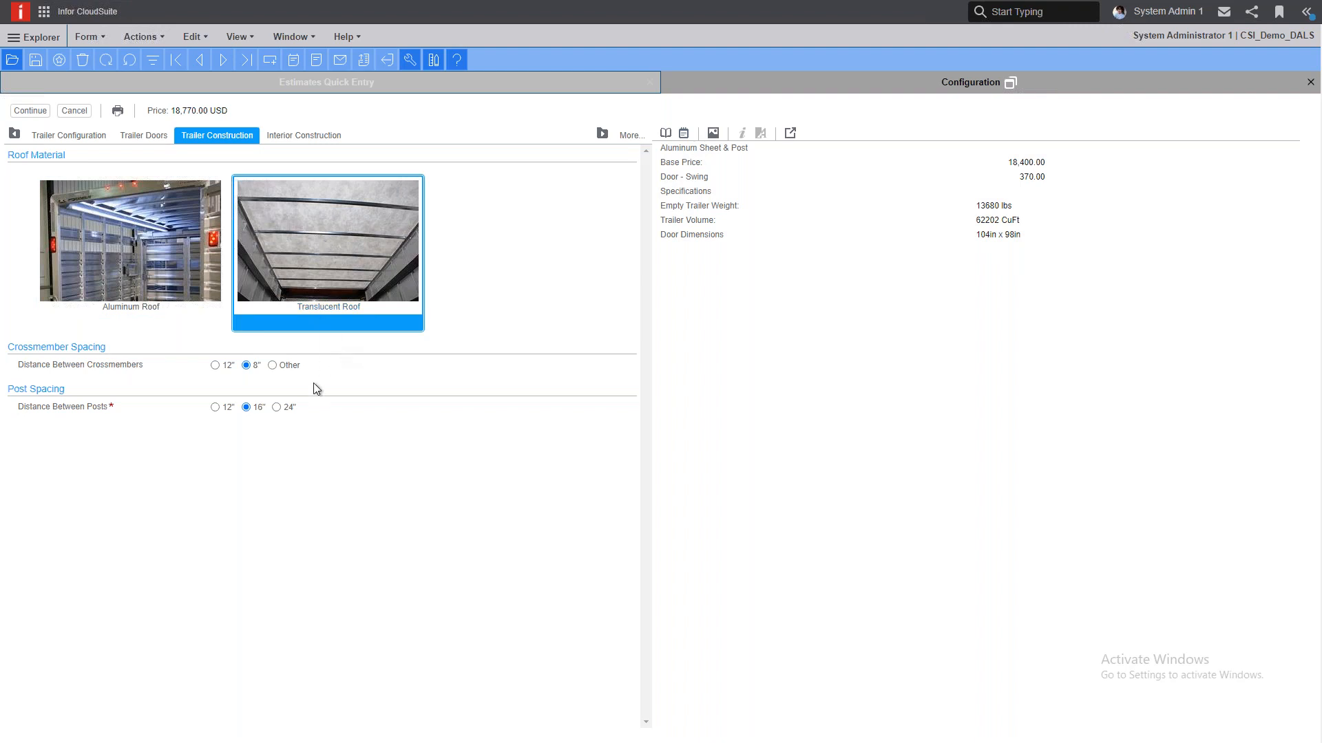
{"action": "left_click", "coordinate": [277, 407]}
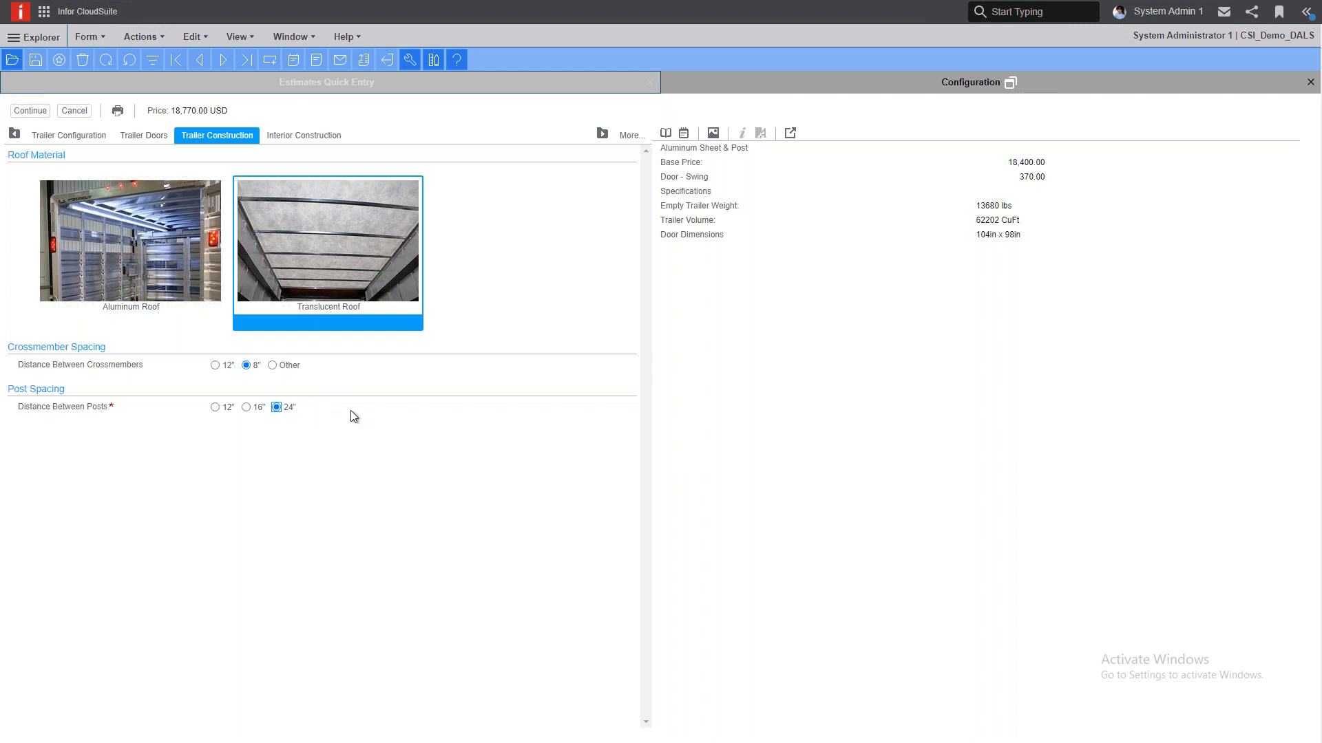
- For the interior construction, choose 1 1/2" Hardwood floor material and Plastic - Black- .63" x 12" High scuff material
{"action": "left_click", "coordinate": [307, 136]}
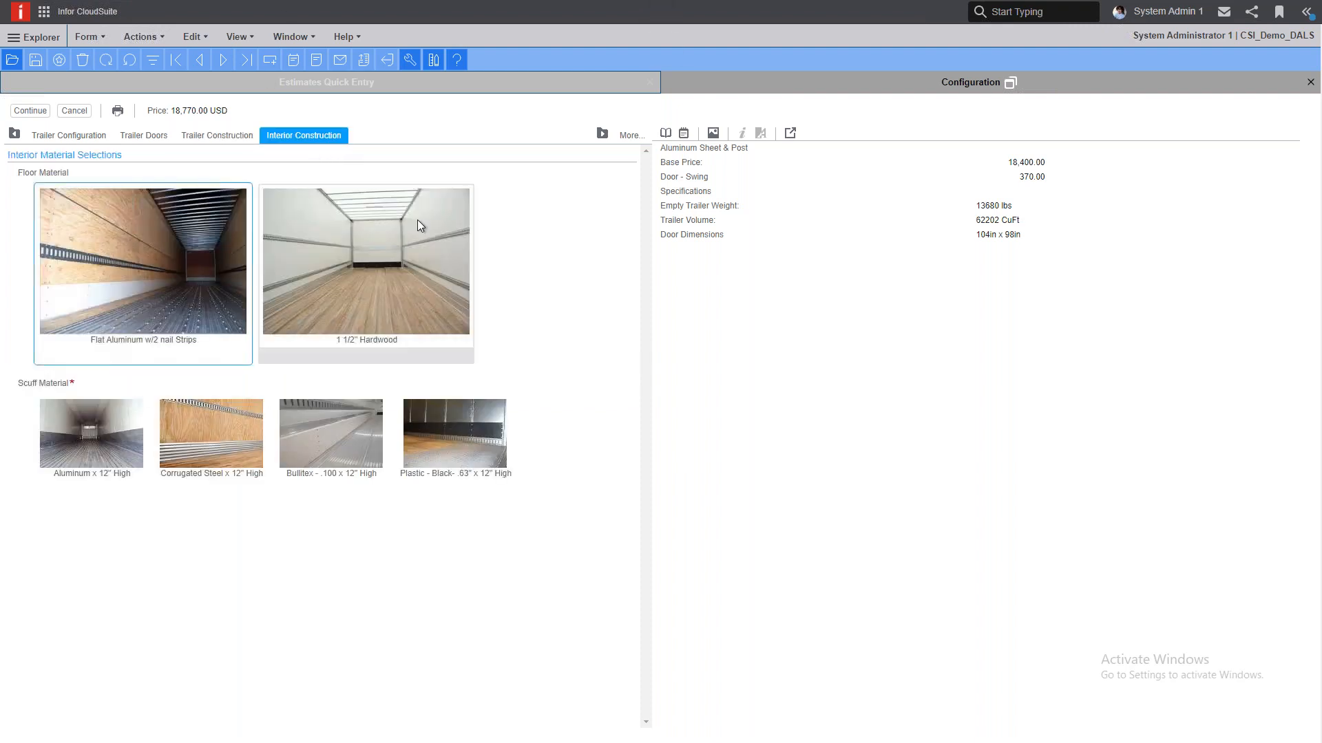
{"action": "left_click", "coordinate": [366, 270]}
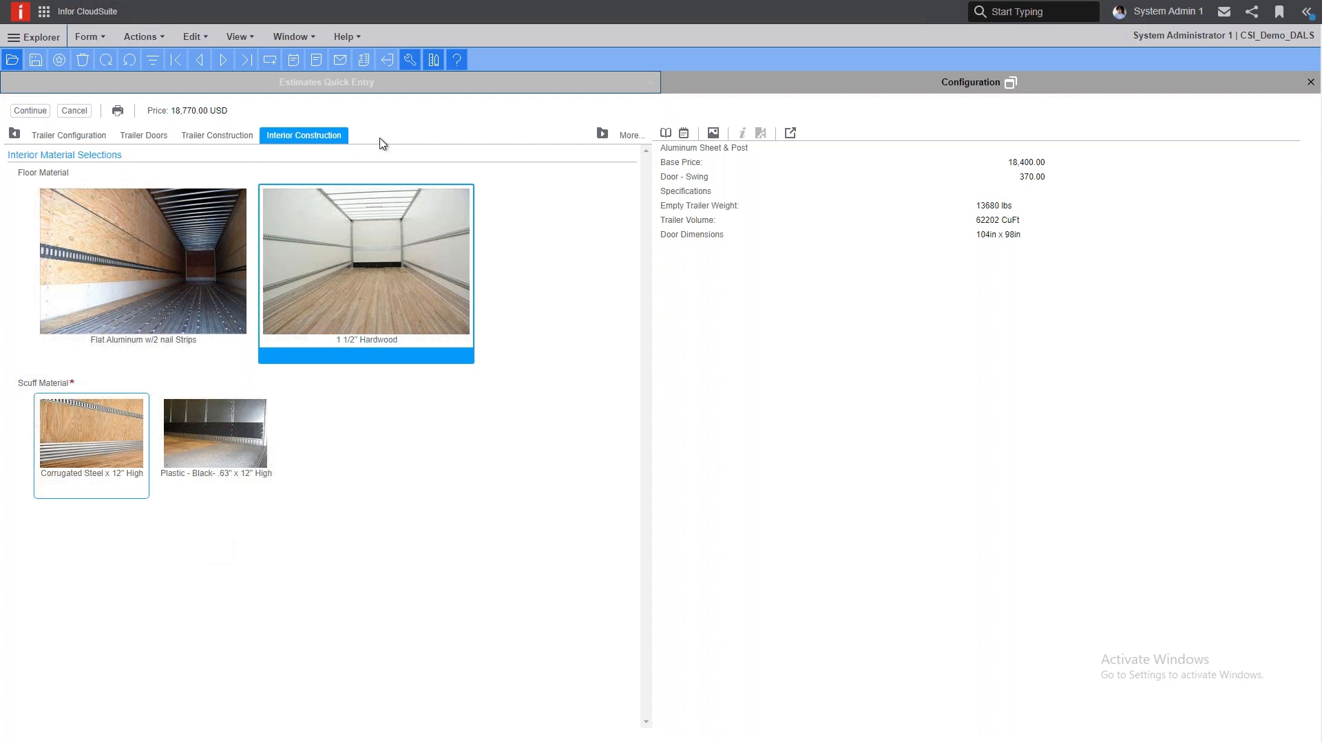
{"action": "left_click", "coordinate": [223, 432]}
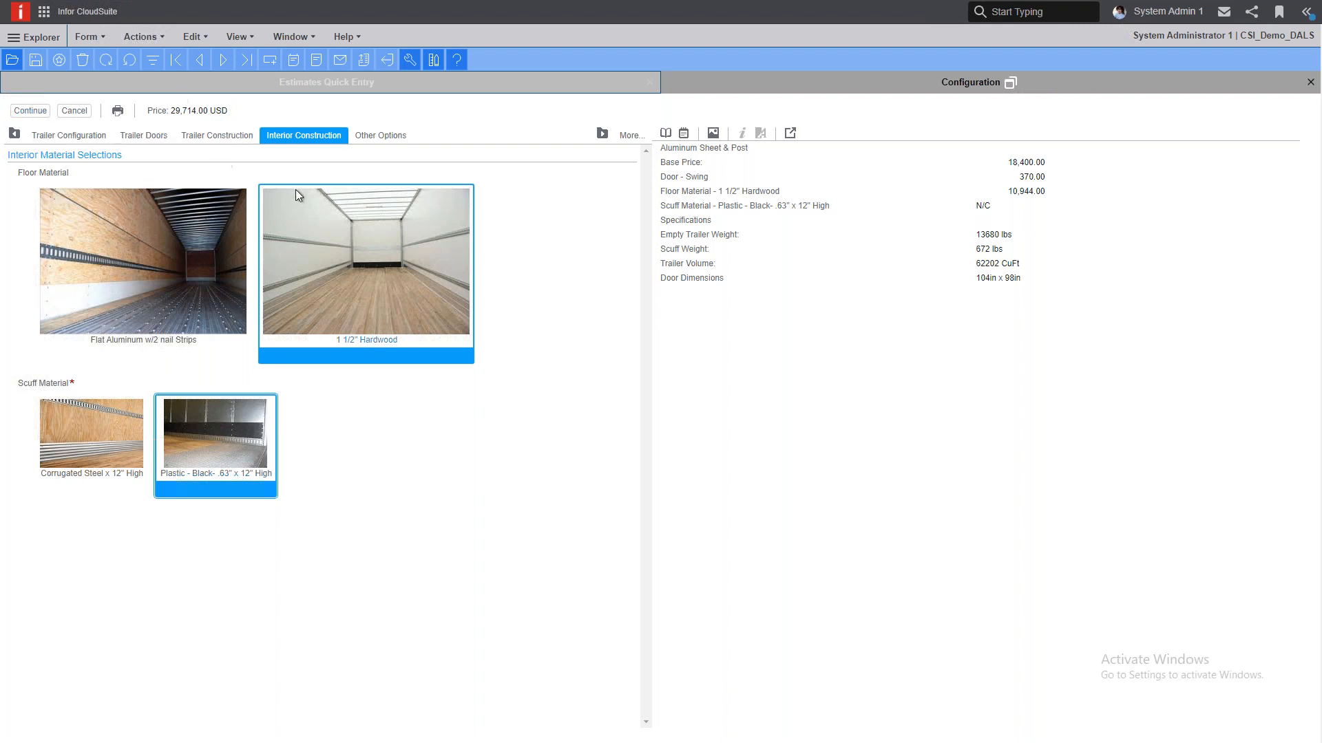
- In Other Options, choose the Air Ride w/ Air Gauge suspension and set the brake type to ABS 4S/2M
{"action": "left_click", "coordinate": [373, 137]}
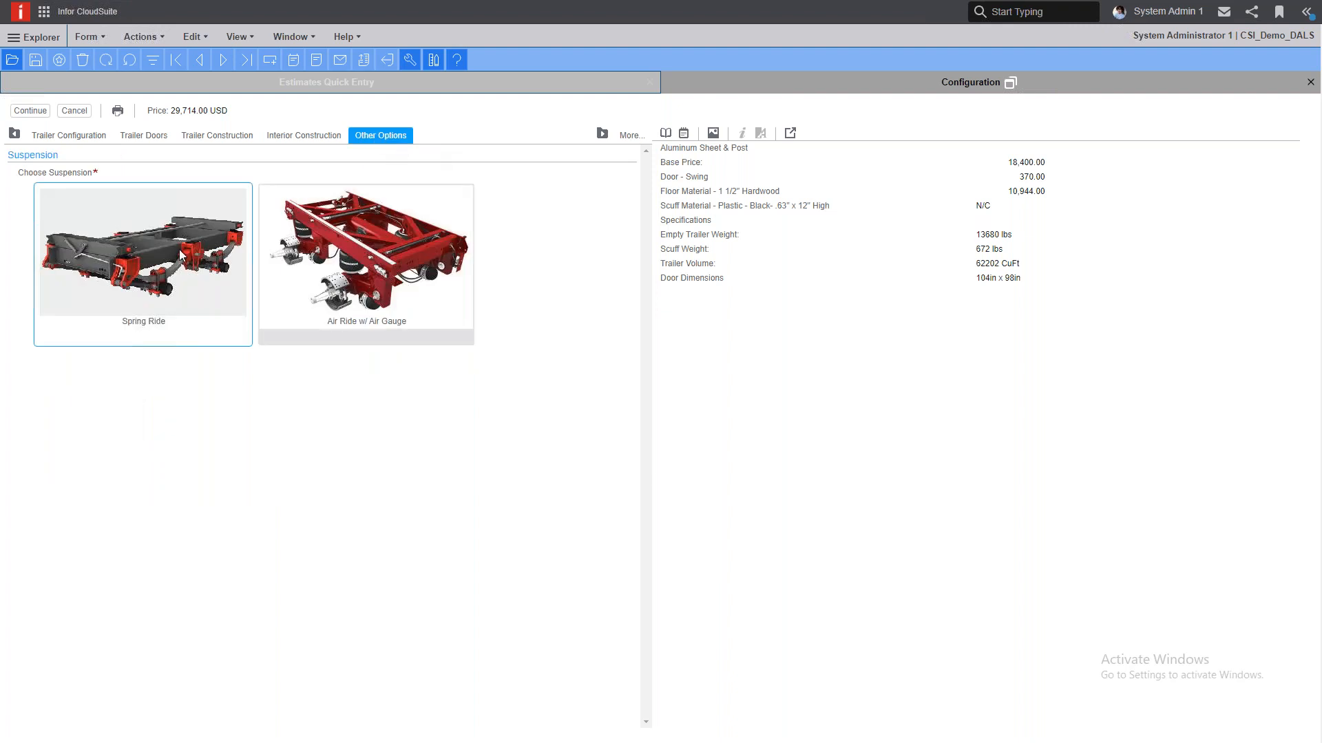
{"action": "left_click", "coordinate": [381, 265]}
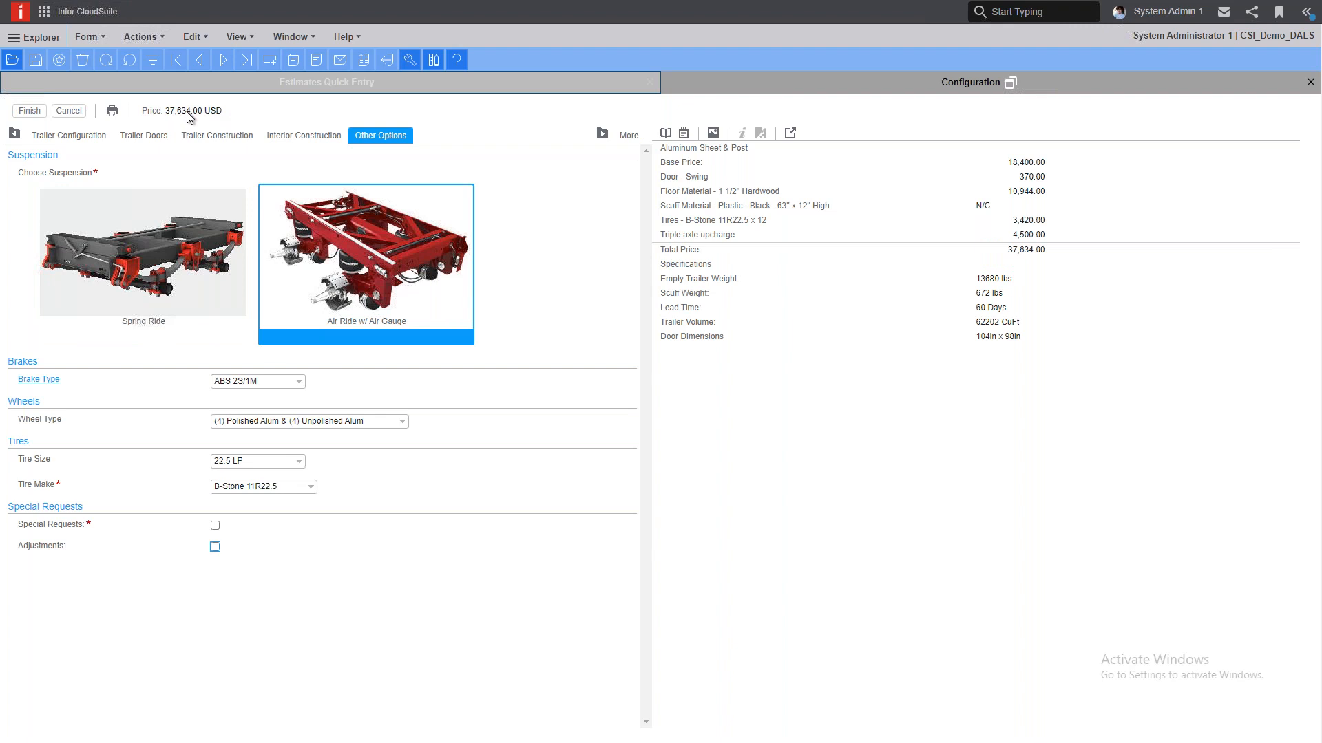
{"action": "mouse_move", "coordinate": [48, 383]}
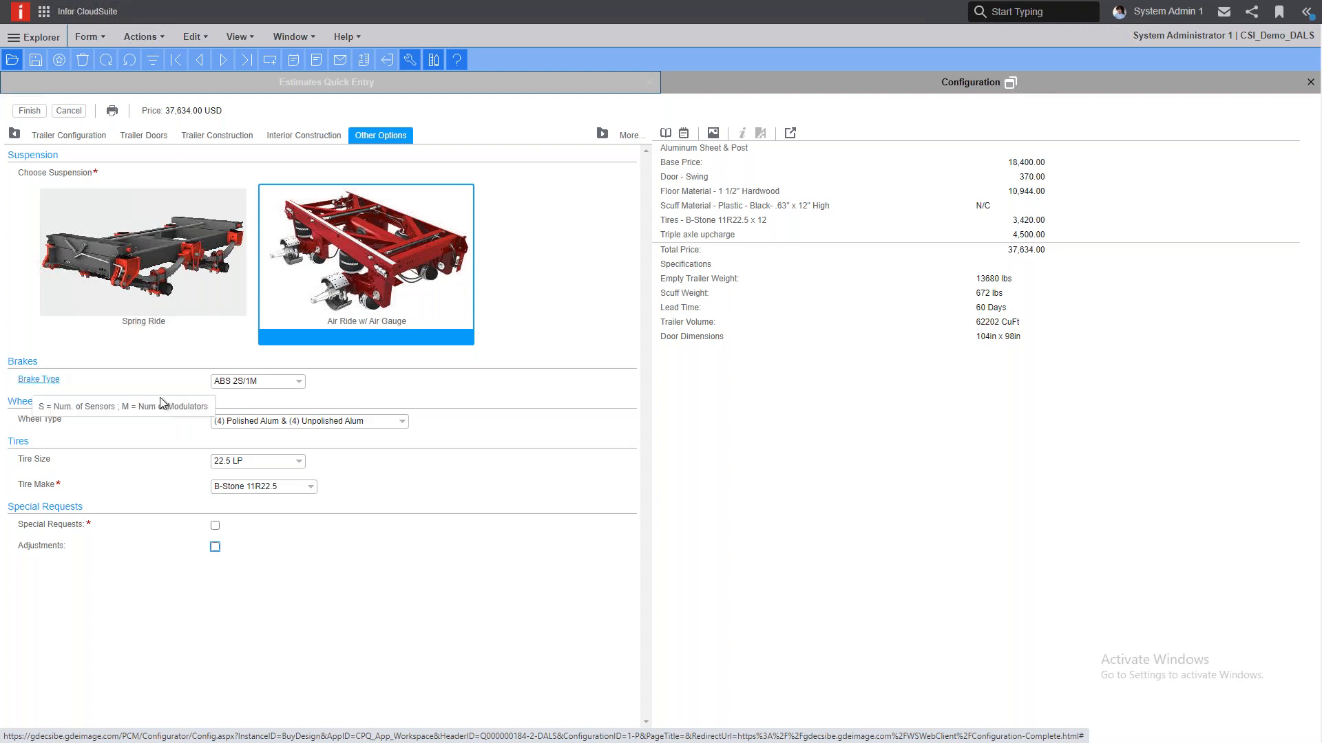
{"action": "left_click", "coordinate": [299, 382]}
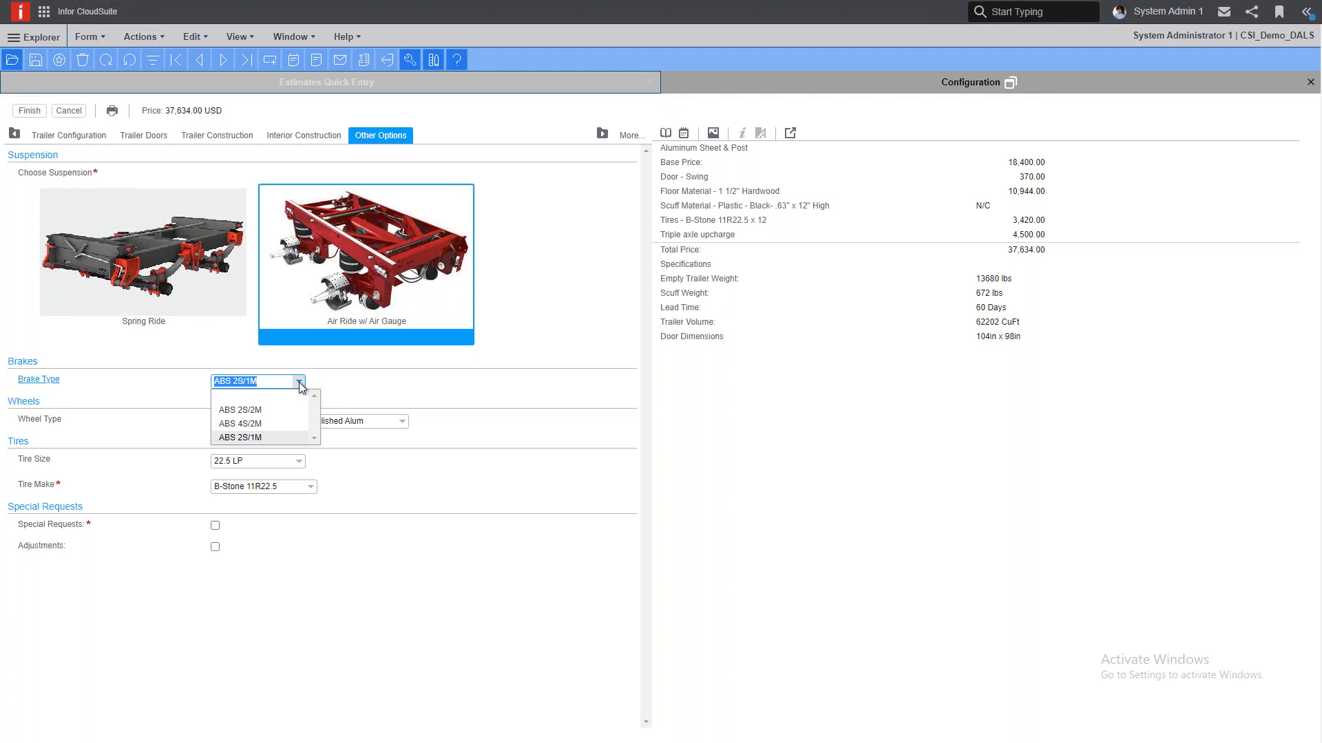
{"action": "left_click", "coordinate": [254, 422]}
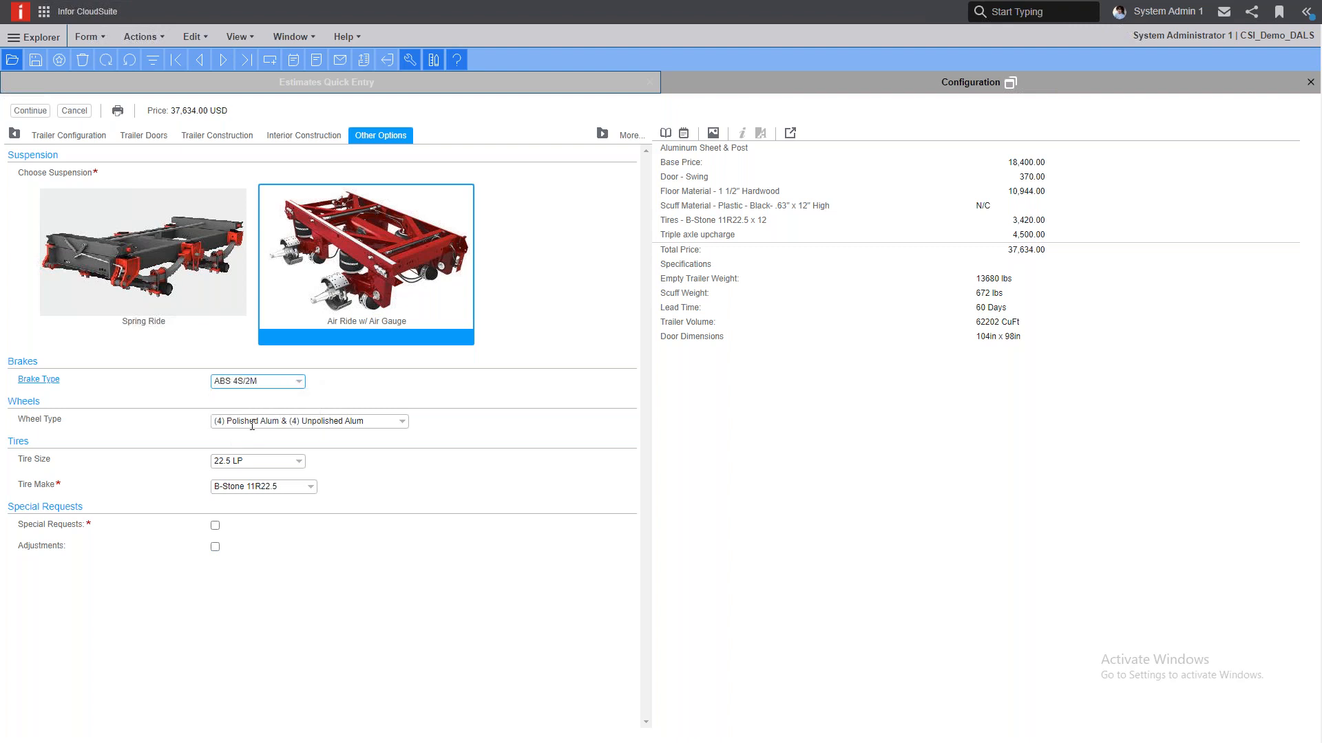
- Set the wheel type to (4) Polished Durabright Alum & (4) Alum and choose 24.5 Michelin XT-1 tires
{"action": "left_click", "coordinate": [402, 422]}
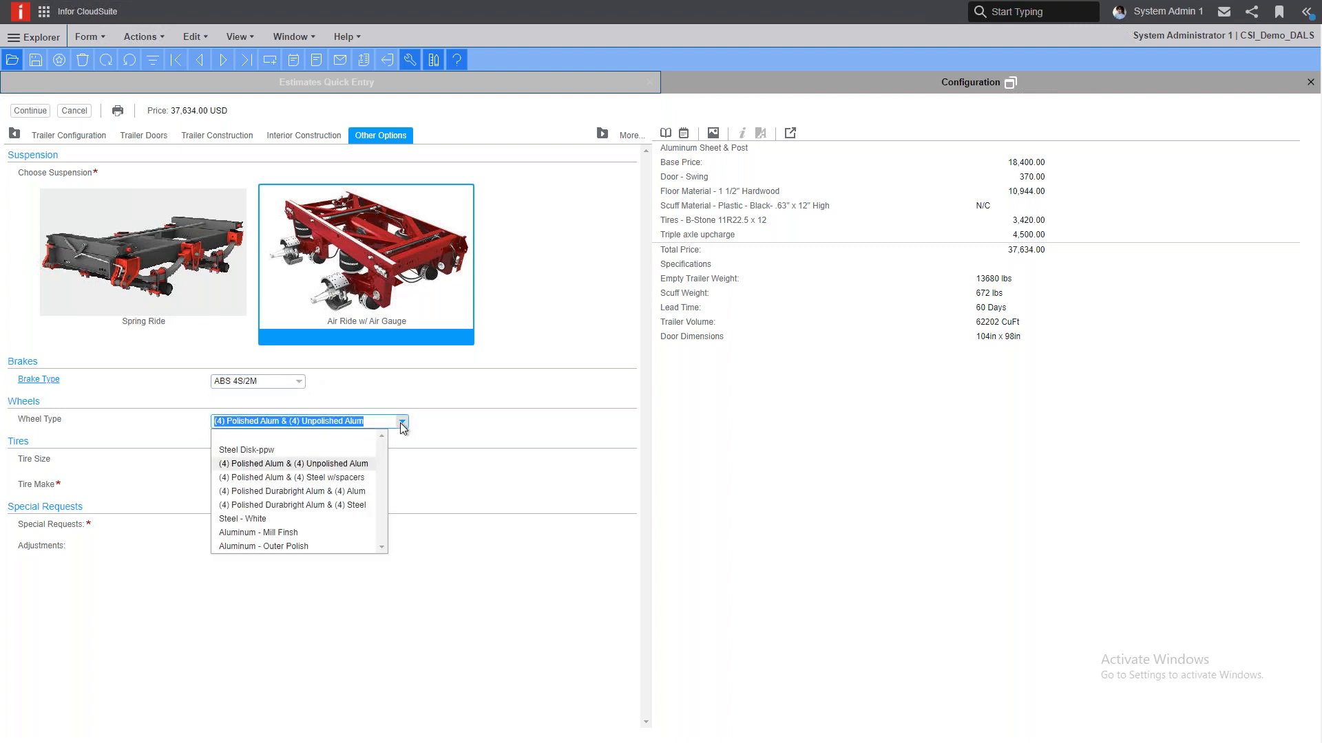
{"action": "left_click", "coordinate": [265, 491]}
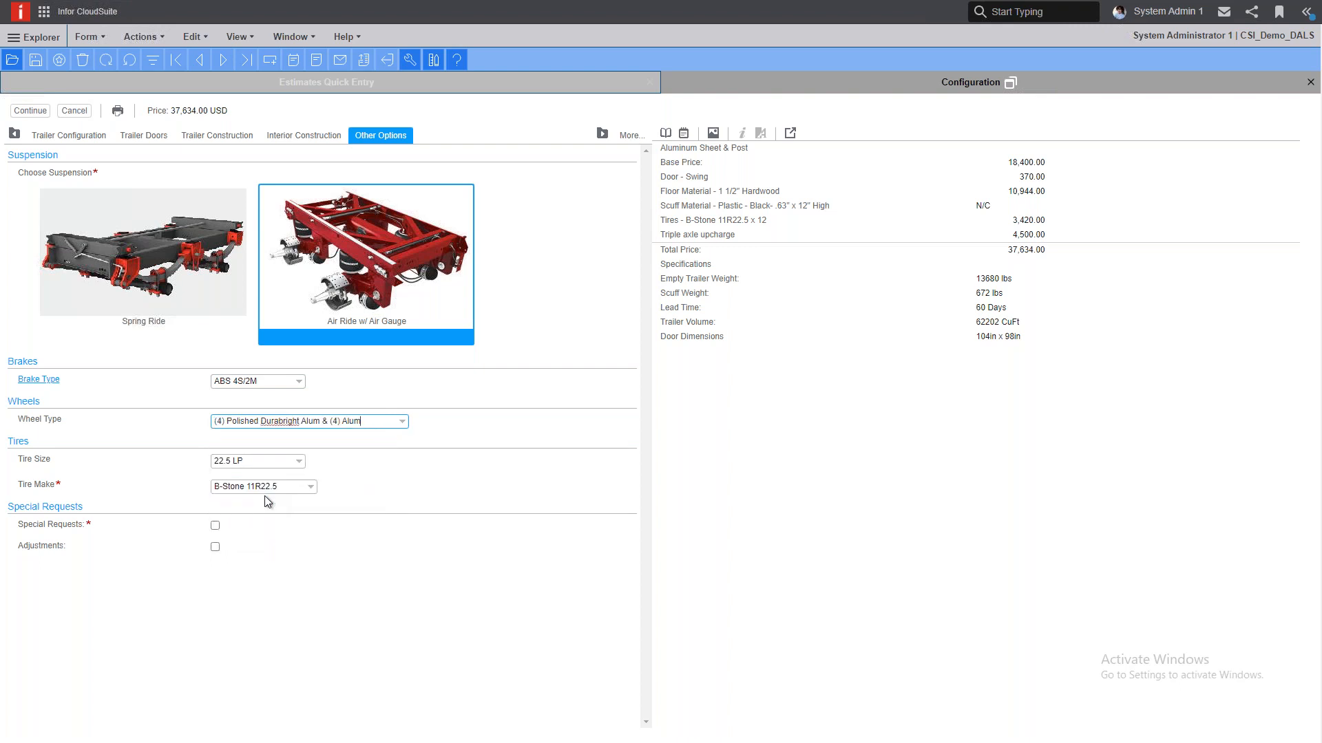
{"action": "left_click", "coordinate": [298, 461]}
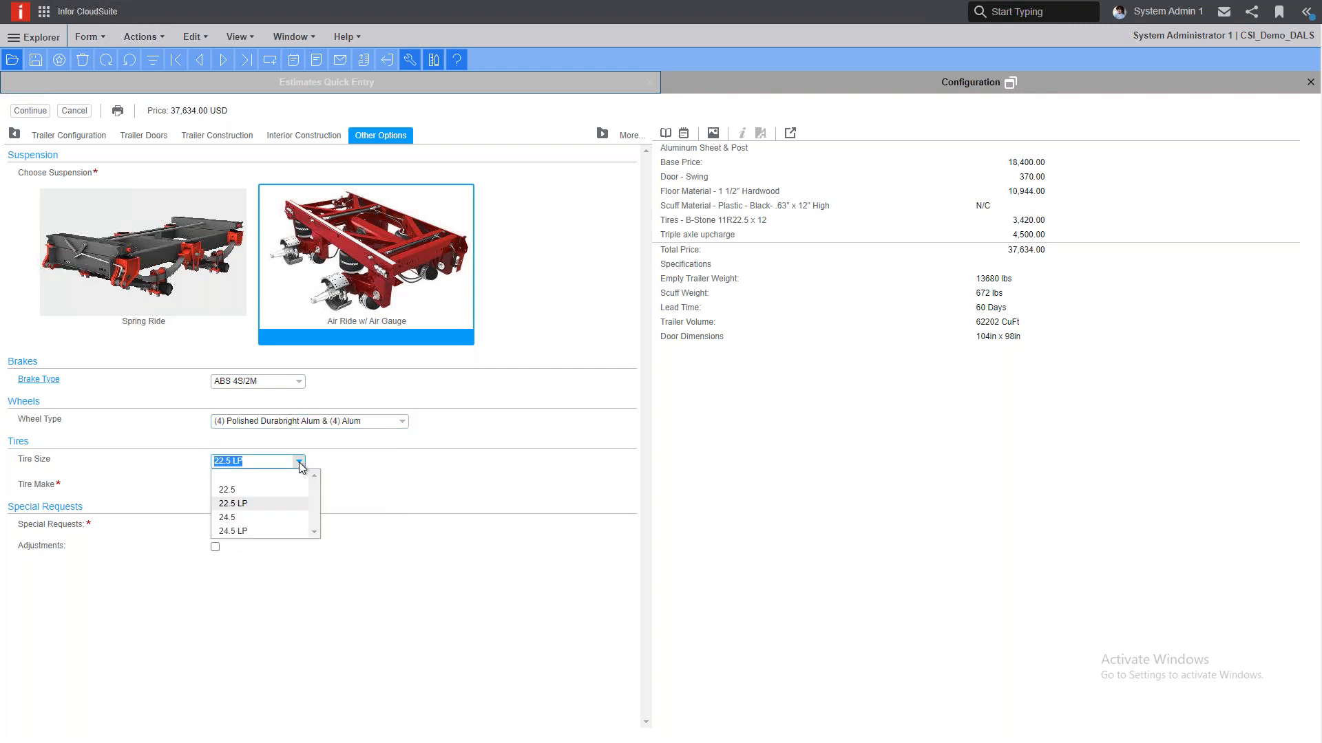
{"action": "left_click", "coordinate": [233, 517]}
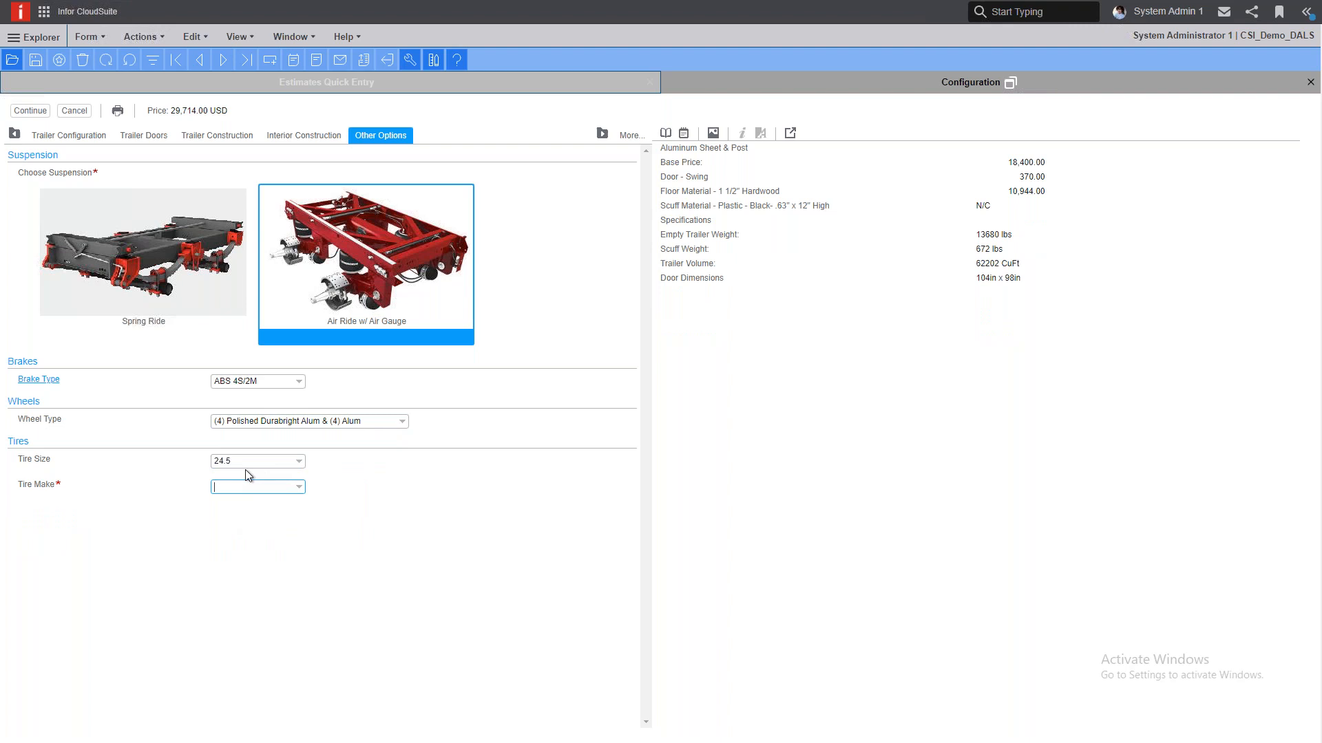
{"action": "left_click", "coordinate": [299, 489]}
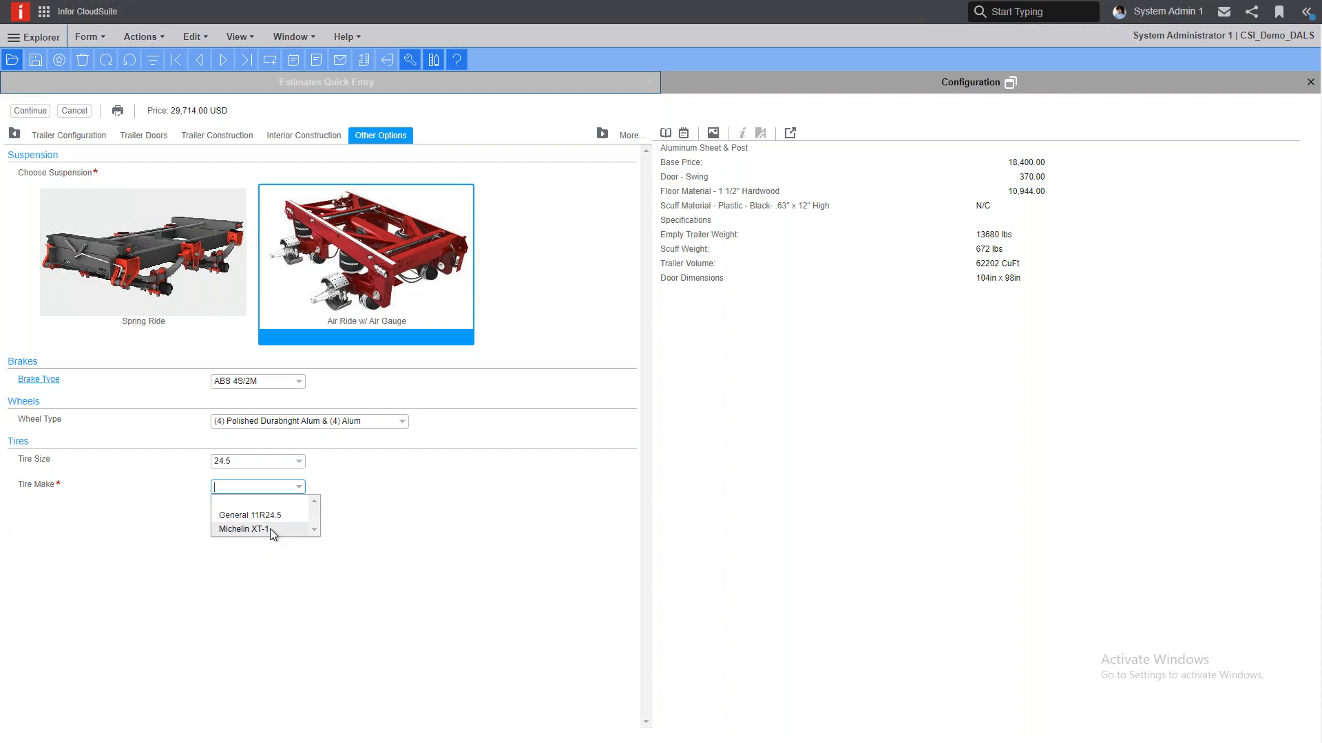
{"action": "left_click", "coordinate": [237, 530]}
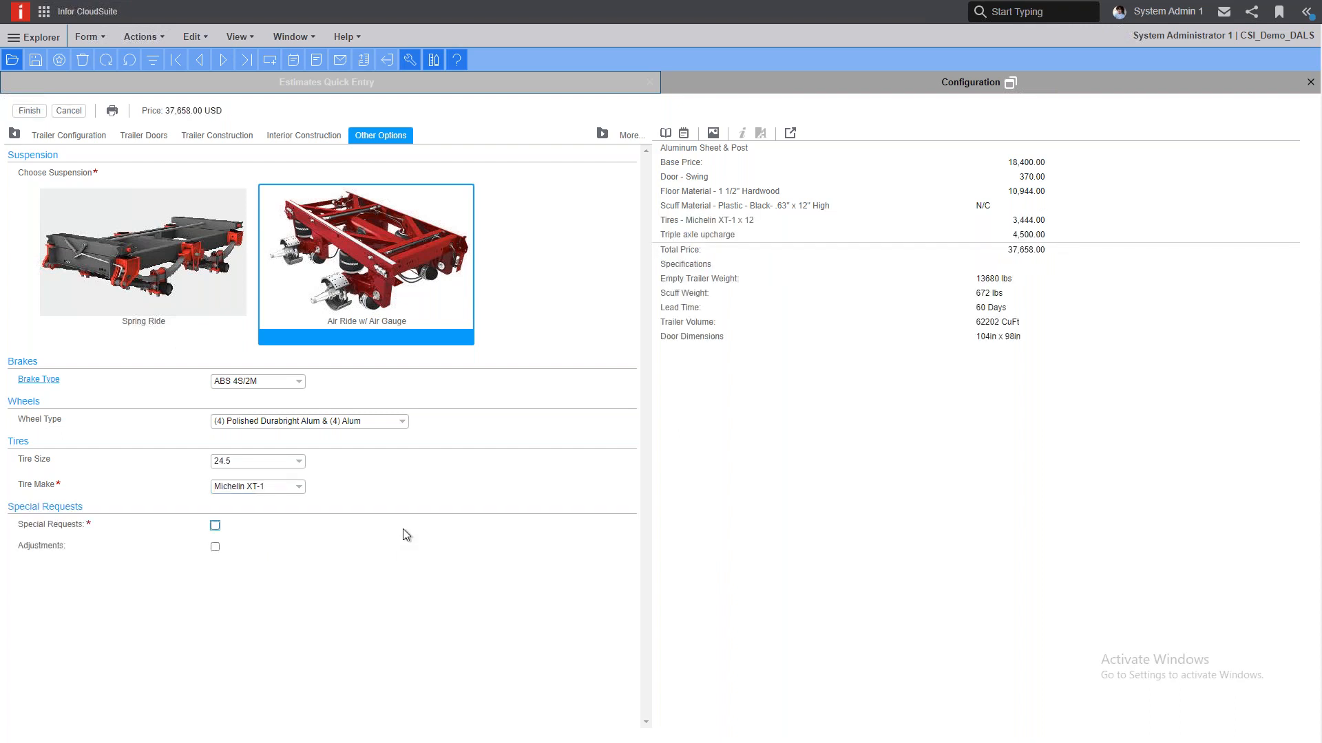
- Add a special request with the note "Please expedite" and turn on price adjustments
{"action": "left_click", "coordinate": [215, 525]}
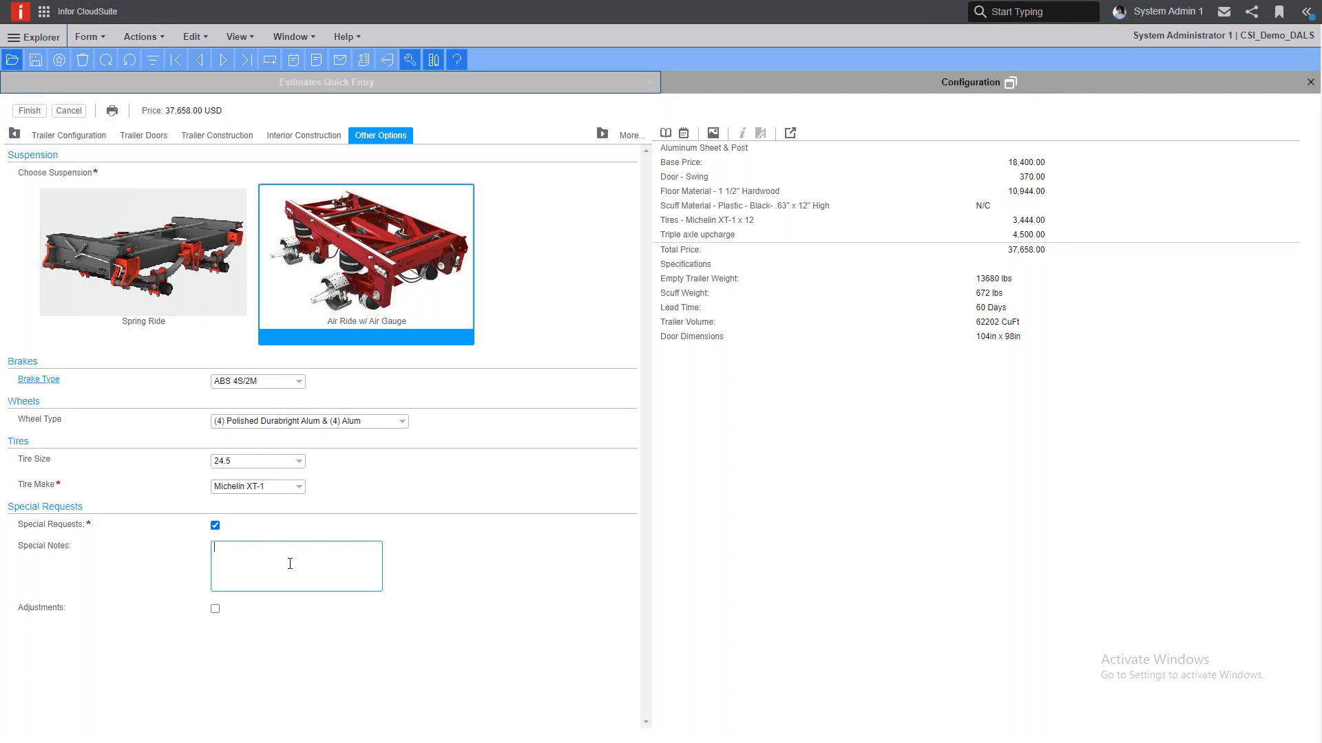
{"action": "type", "text": "Please expedite"}
{"action": "key", "text": "Tab"}
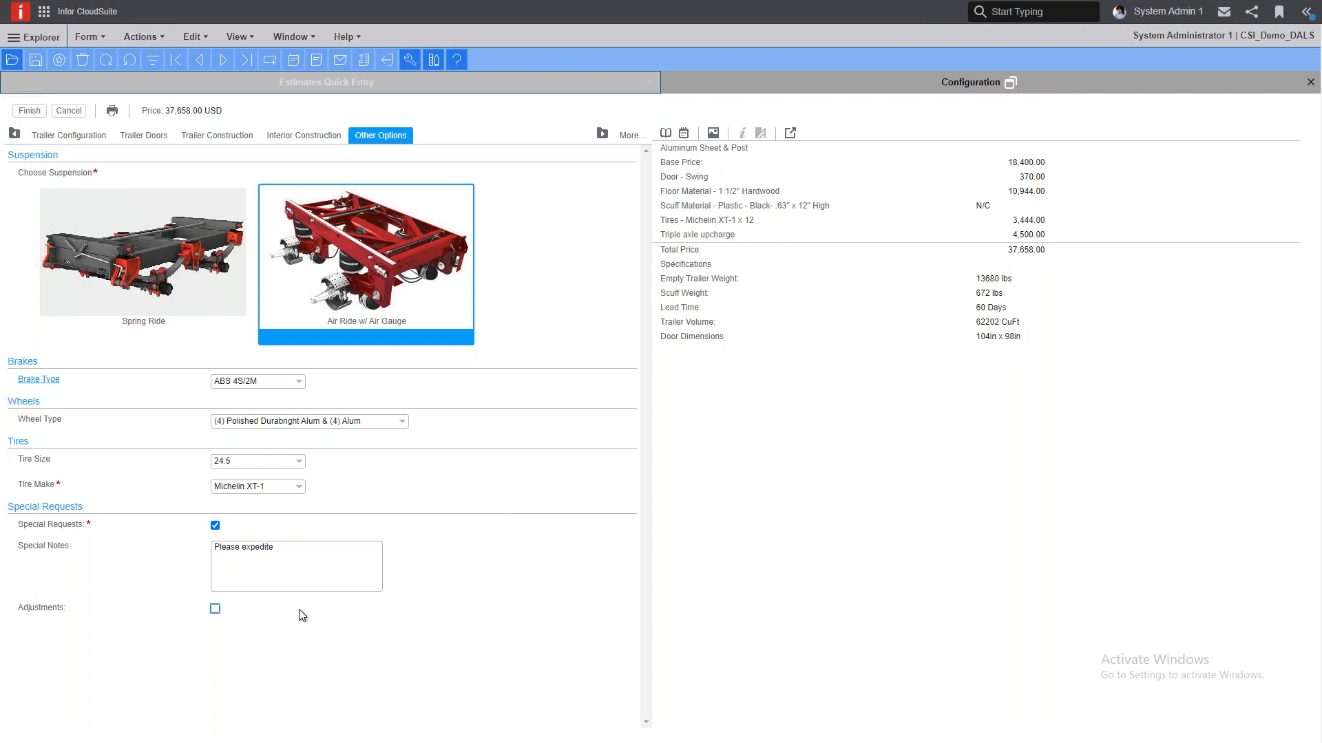
{"action": "left_click", "coordinate": [215, 608]}
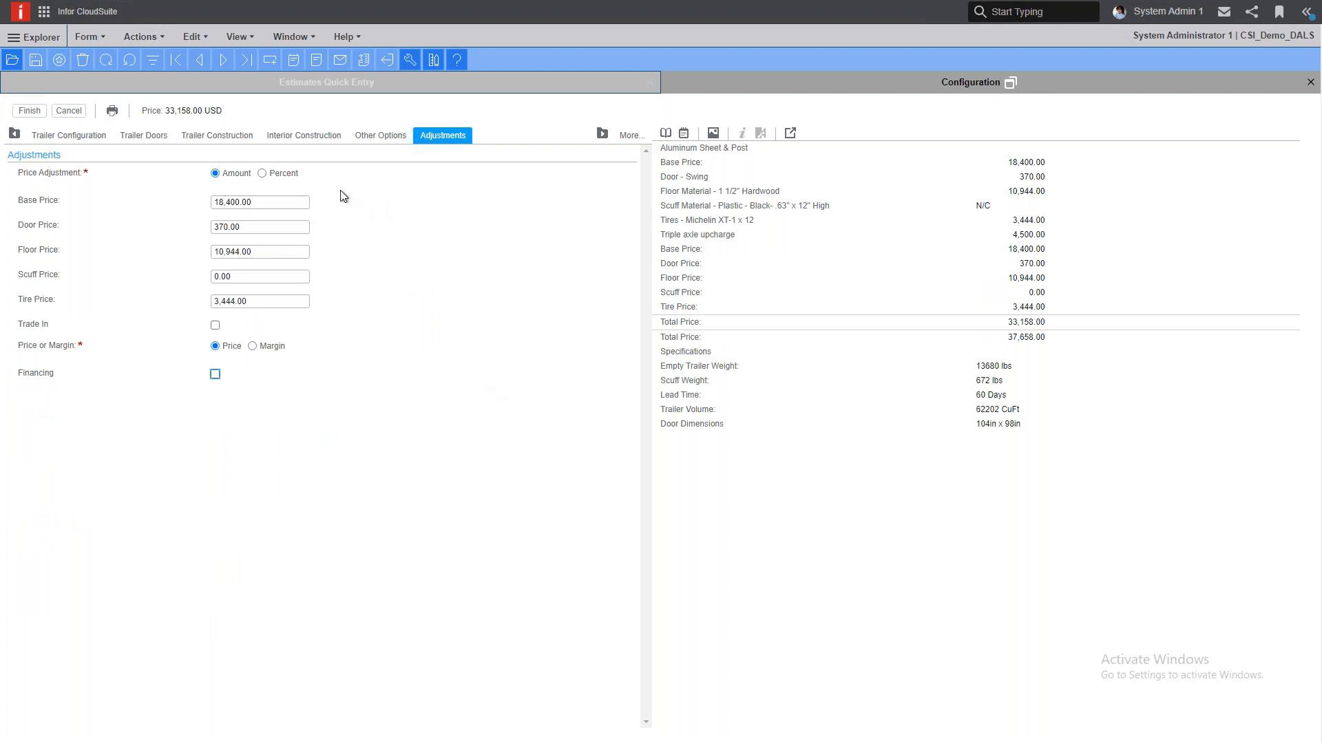
- Check the adjustable prices and the trade-in fields, leave Trade In off, and finish the configuration
{"action": "left_click", "coordinate": [264, 202]}
{"action": "left_click", "coordinate": [252, 227]}
{"action": "left_click", "coordinate": [258, 249]}
{"action": "left_click", "coordinate": [215, 325]}
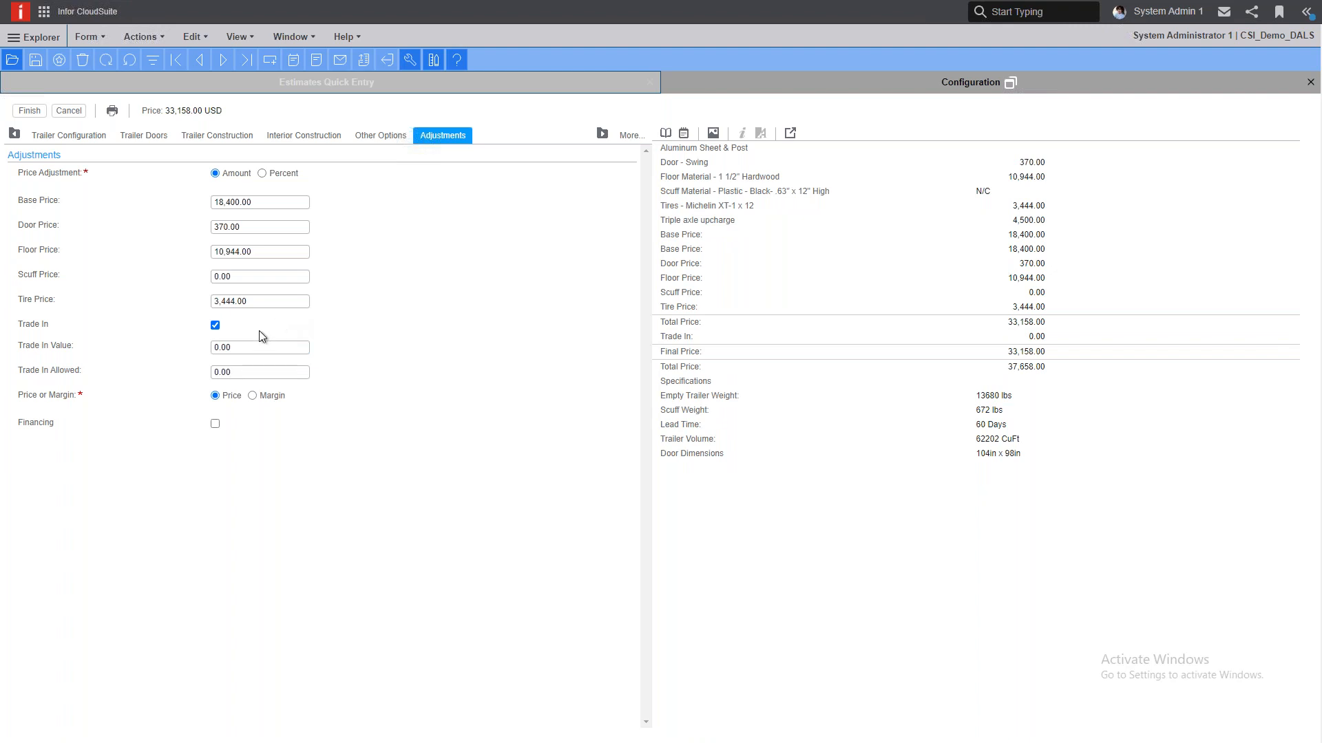
{"action": "left_click", "coordinate": [215, 326]}
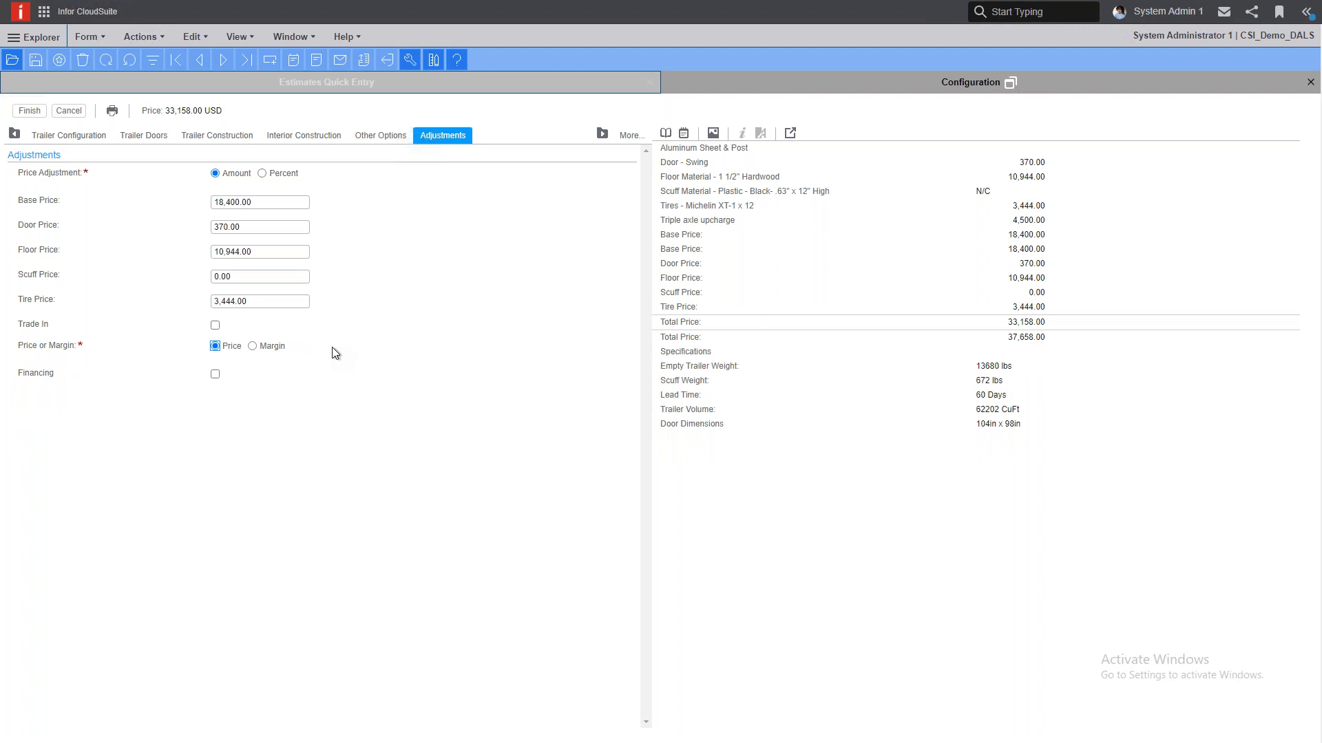
{"action": "left_click", "coordinate": [29, 111]}
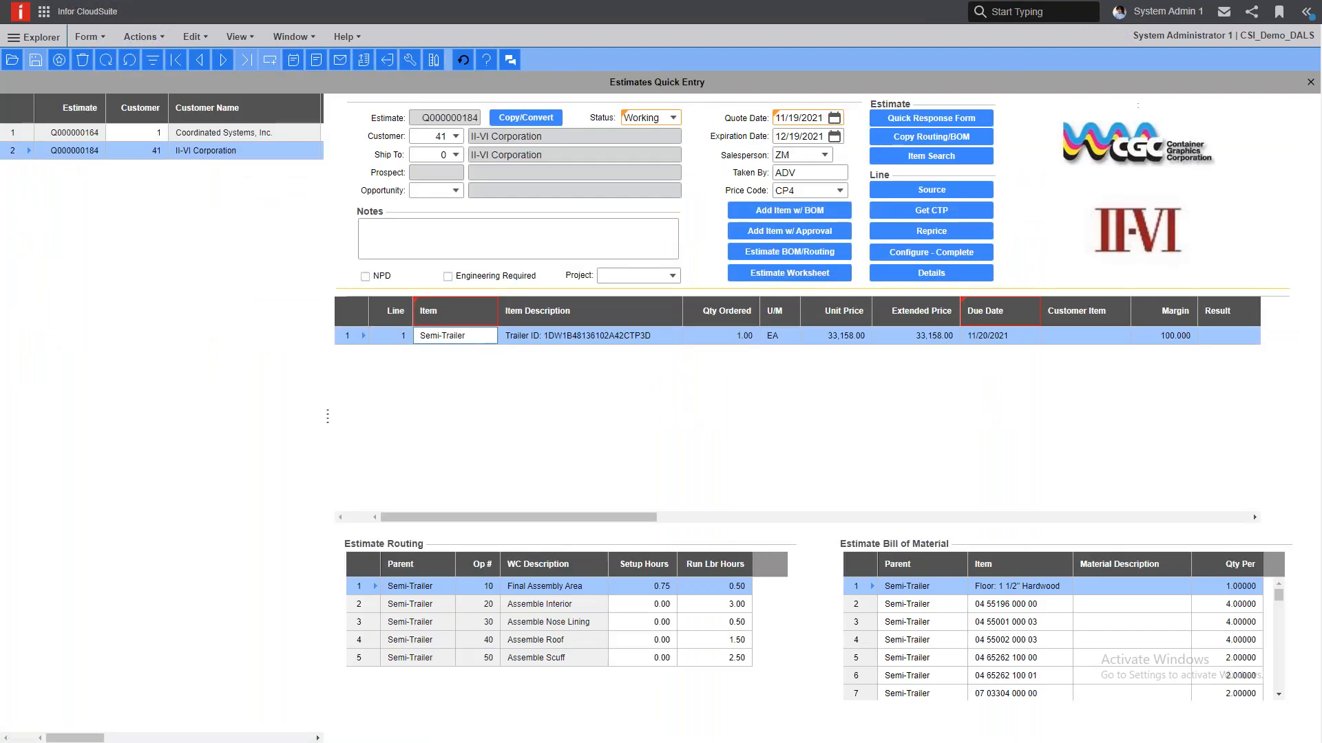
- Review the unit price, item and description of the Semi-Trailer line on the II-VI Corporation estimate
{"action": "left_click", "coordinate": [93, 151]}
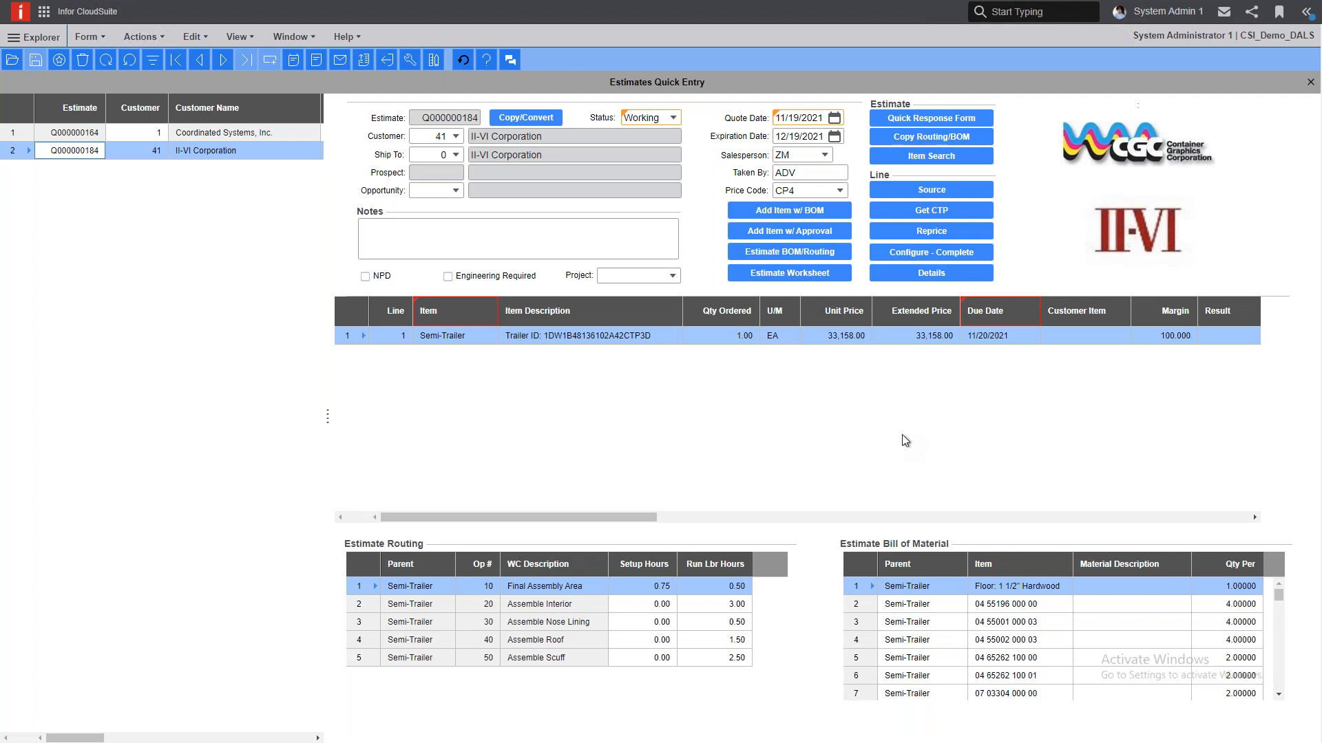
{"action": "left_click", "coordinate": [832, 336]}
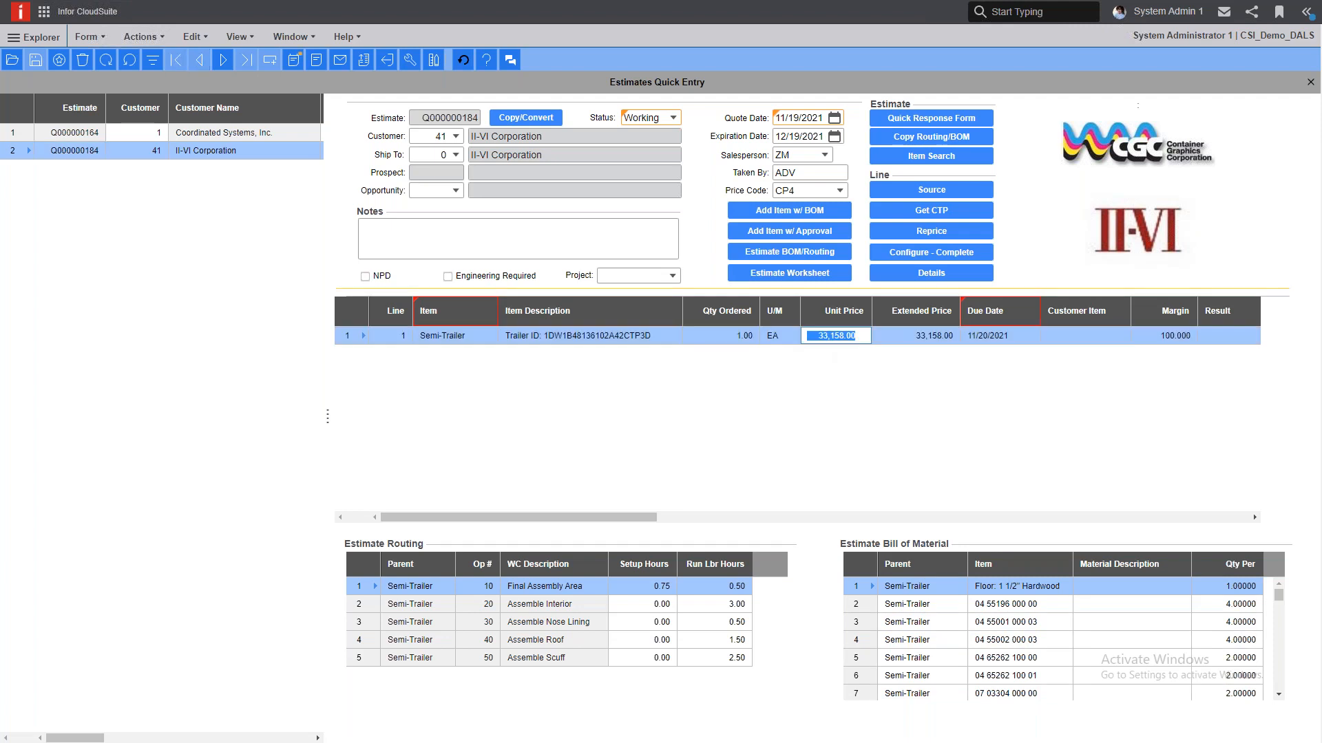
{"action": "left_click", "coordinate": [441, 342]}
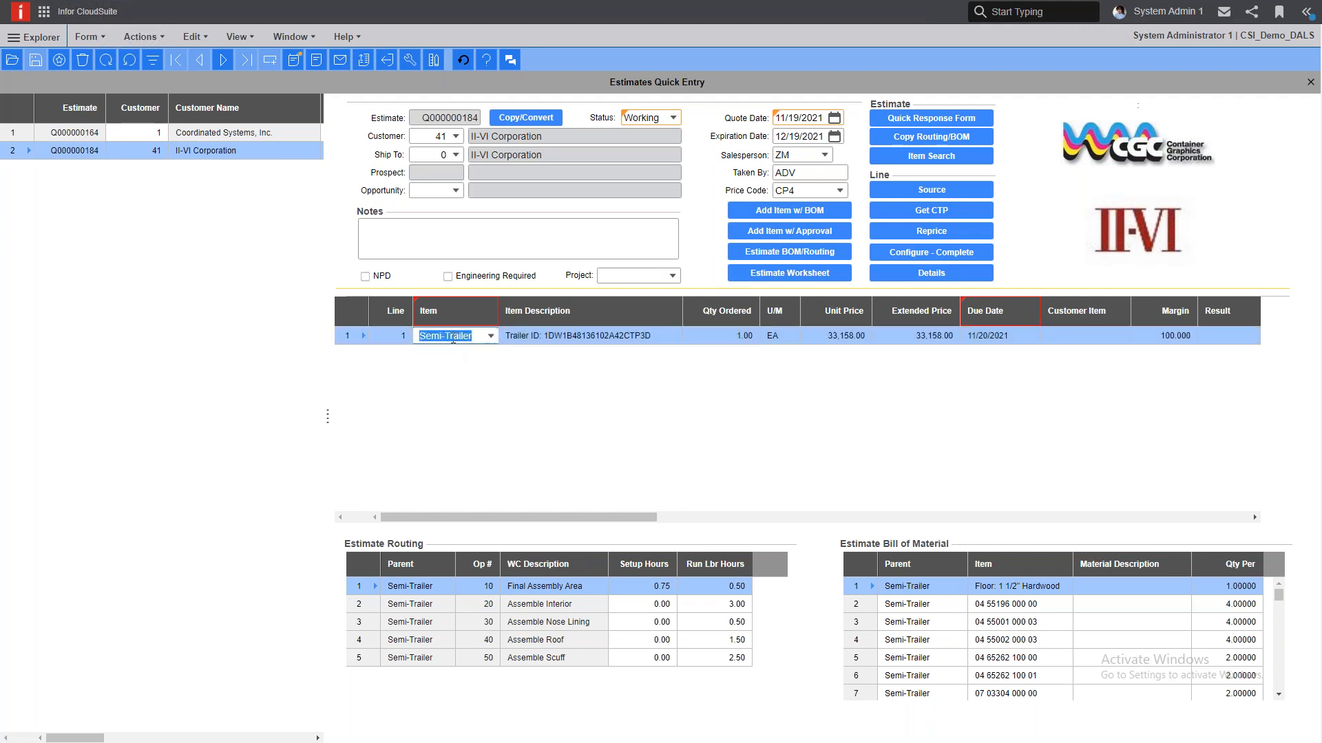
{"action": "left_click", "coordinate": [565, 339]}
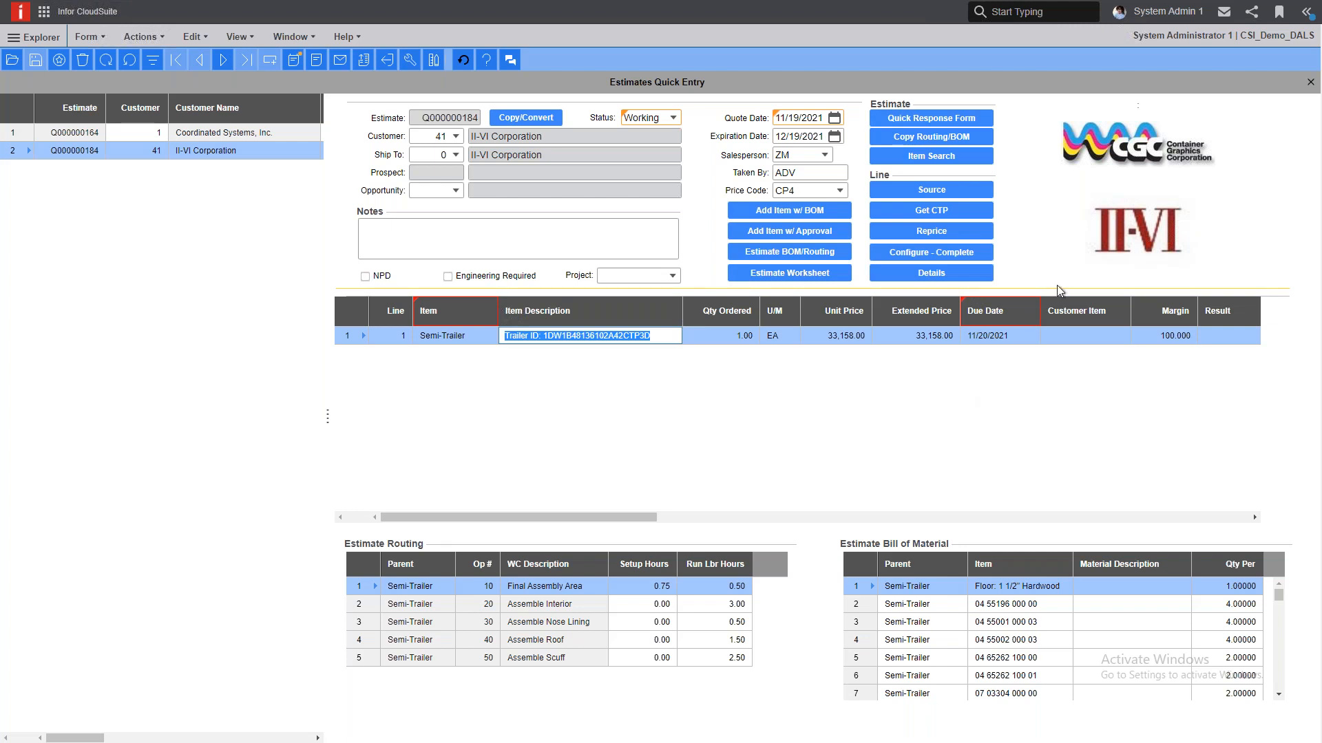
- Reopen the Semi-Trailer line's configuration, review its Interior Construction selections, and finish it without changing any option
{"action": "left_click", "coordinate": [943, 259]}
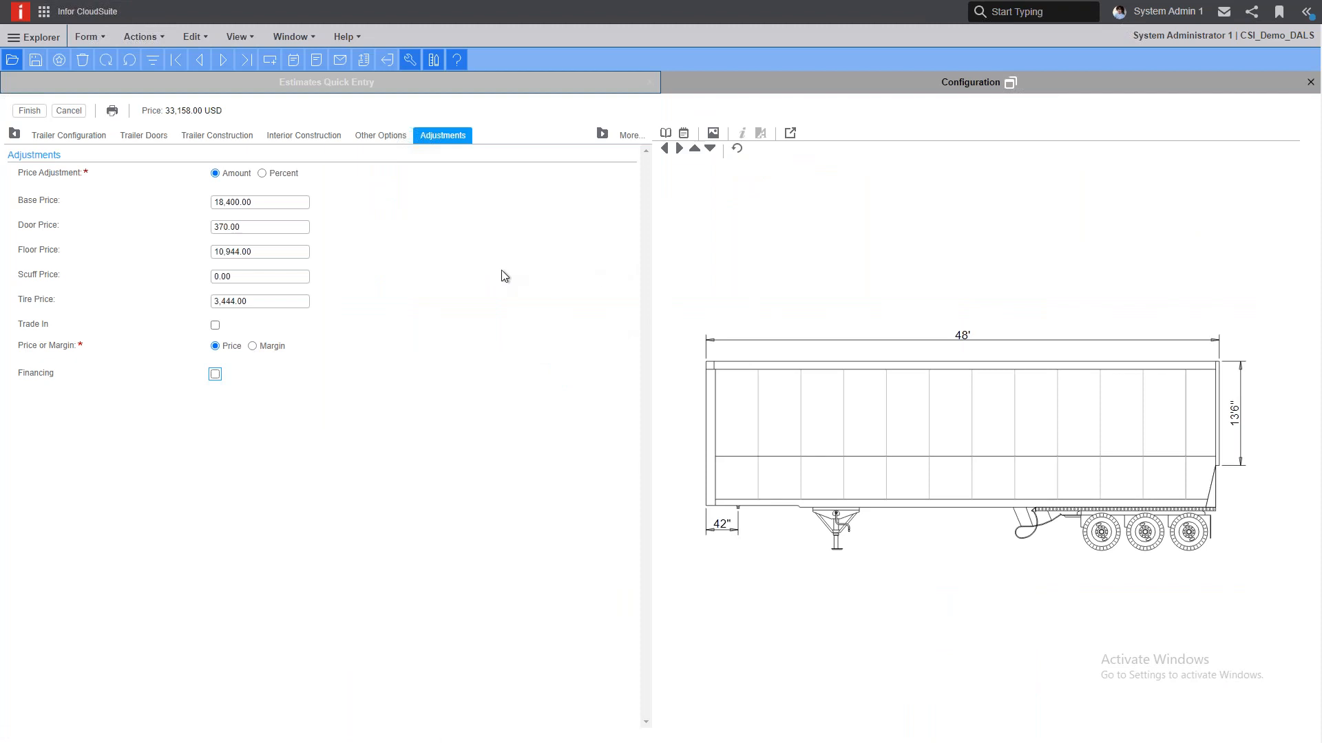
{"action": "left_click", "coordinate": [370, 136]}
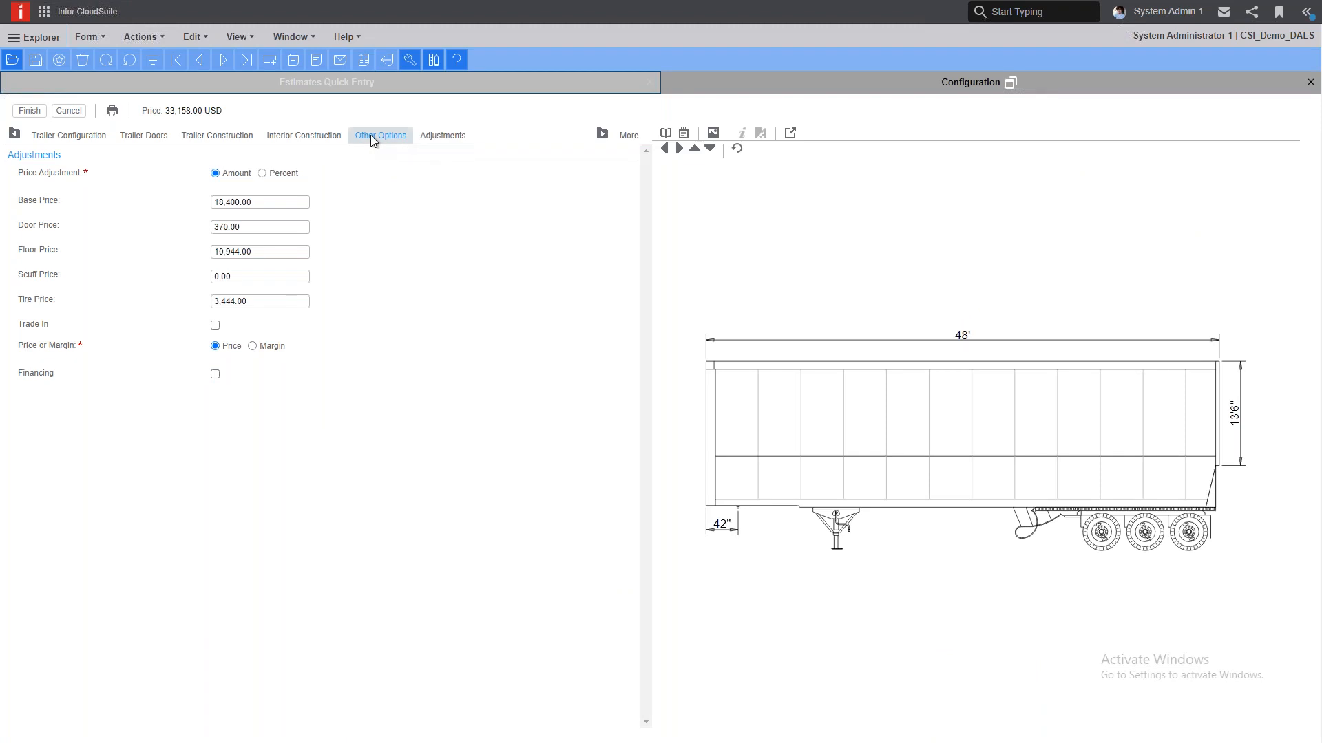
{"action": "left_click", "coordinate": [288, 137]}
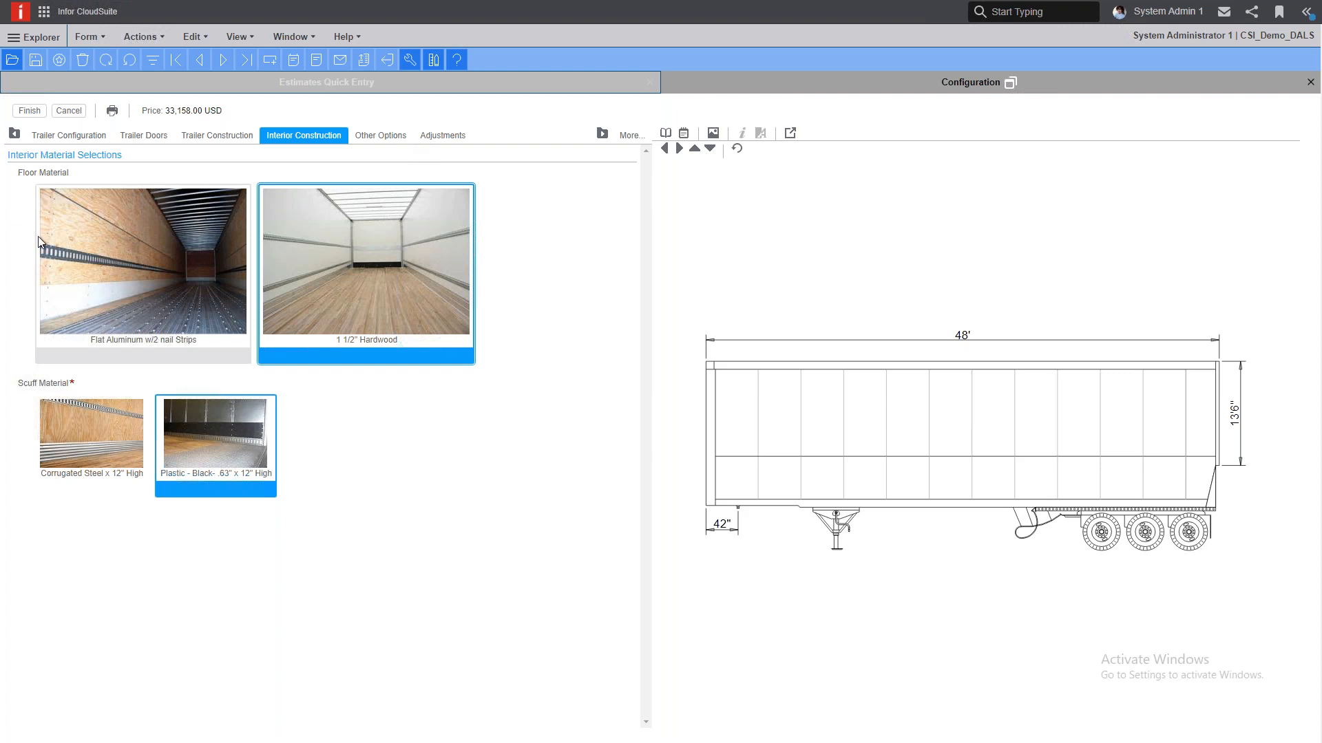
{"action": "left_click", "coordinate": [35, 114]}
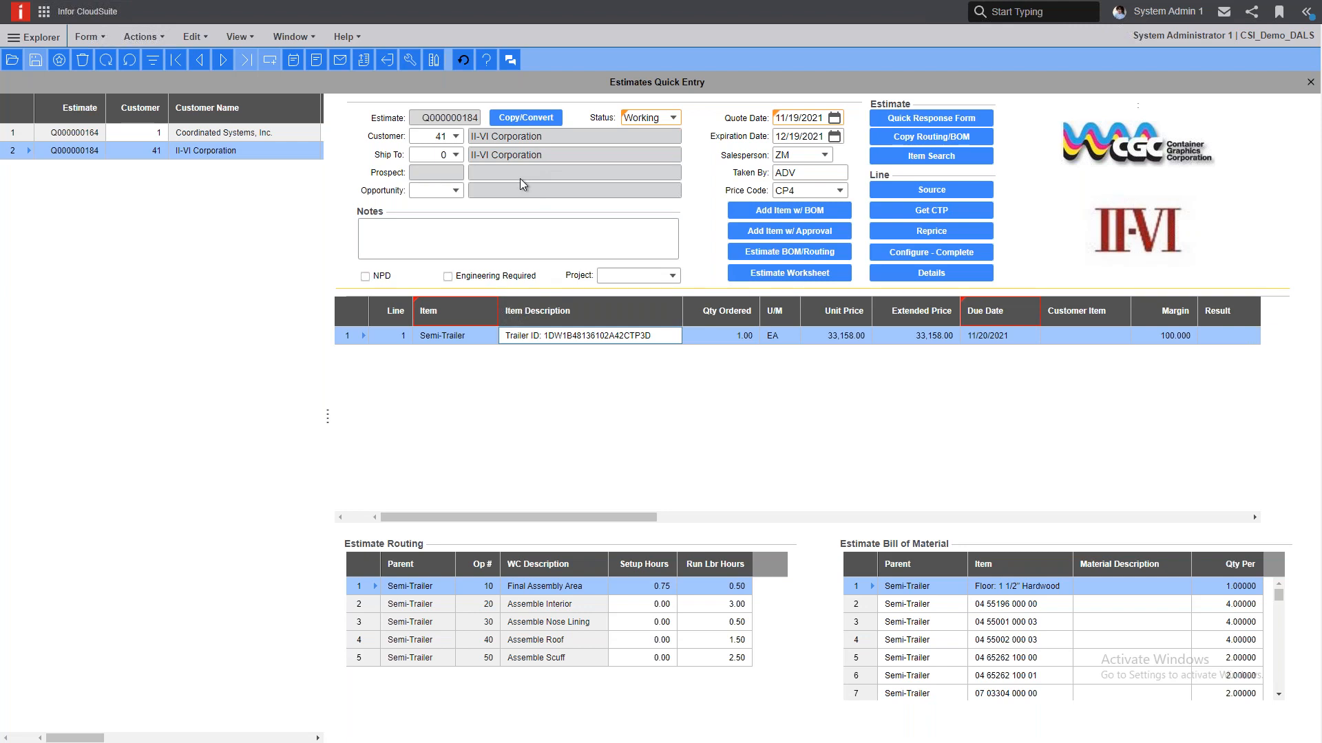
- Open the customer order converted from the Coordinated Systems, Inc. estimate and review its Semi-Trailer line's configuration
{"action": "left_click", "coordinate": [120, 137]}
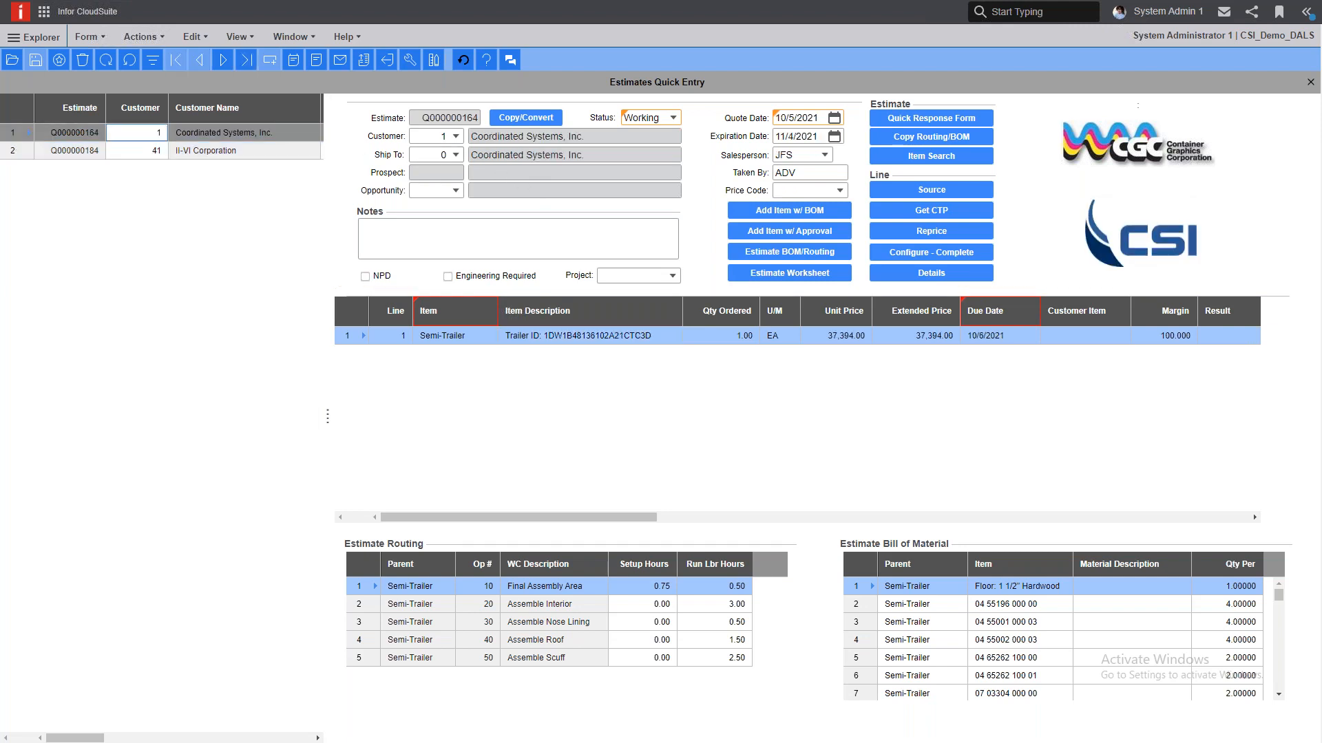
{"action": "right_click", "coordinate": [452, 121]}
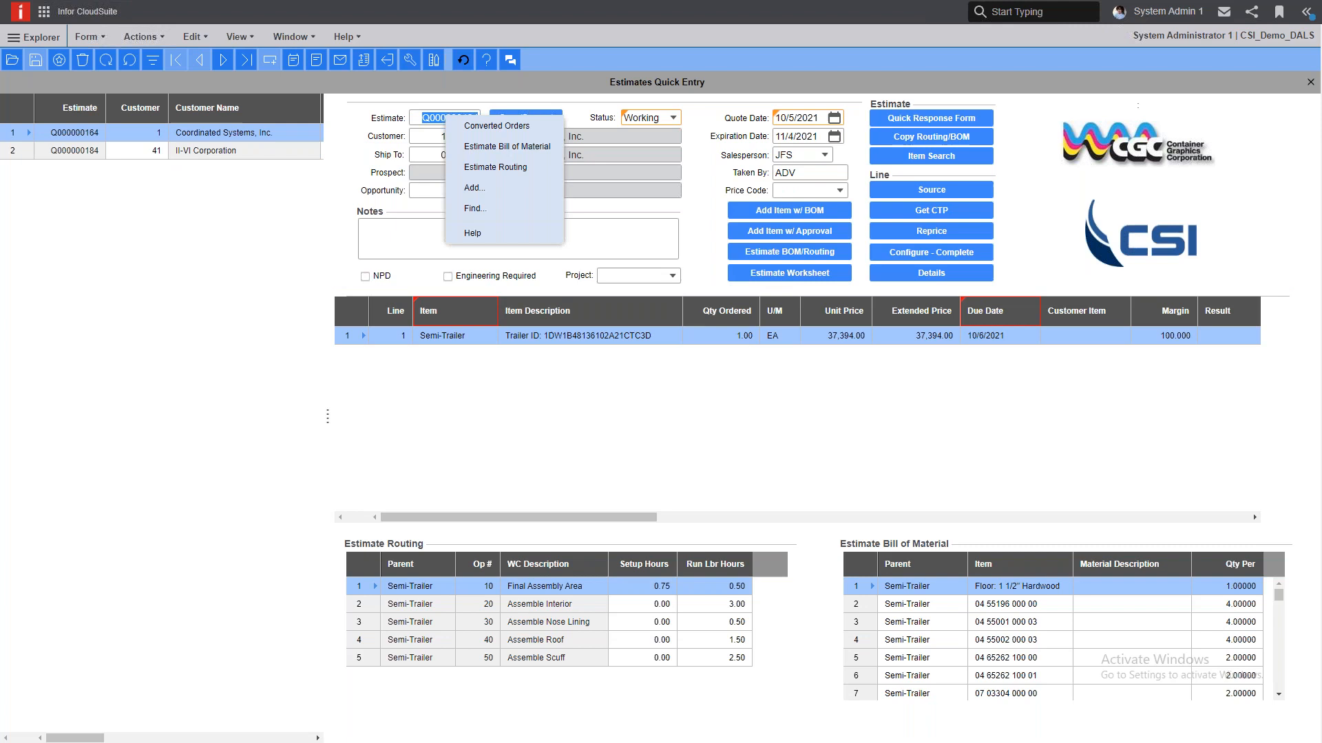
{"action": "left_click", "coordinate": [512, 145]}
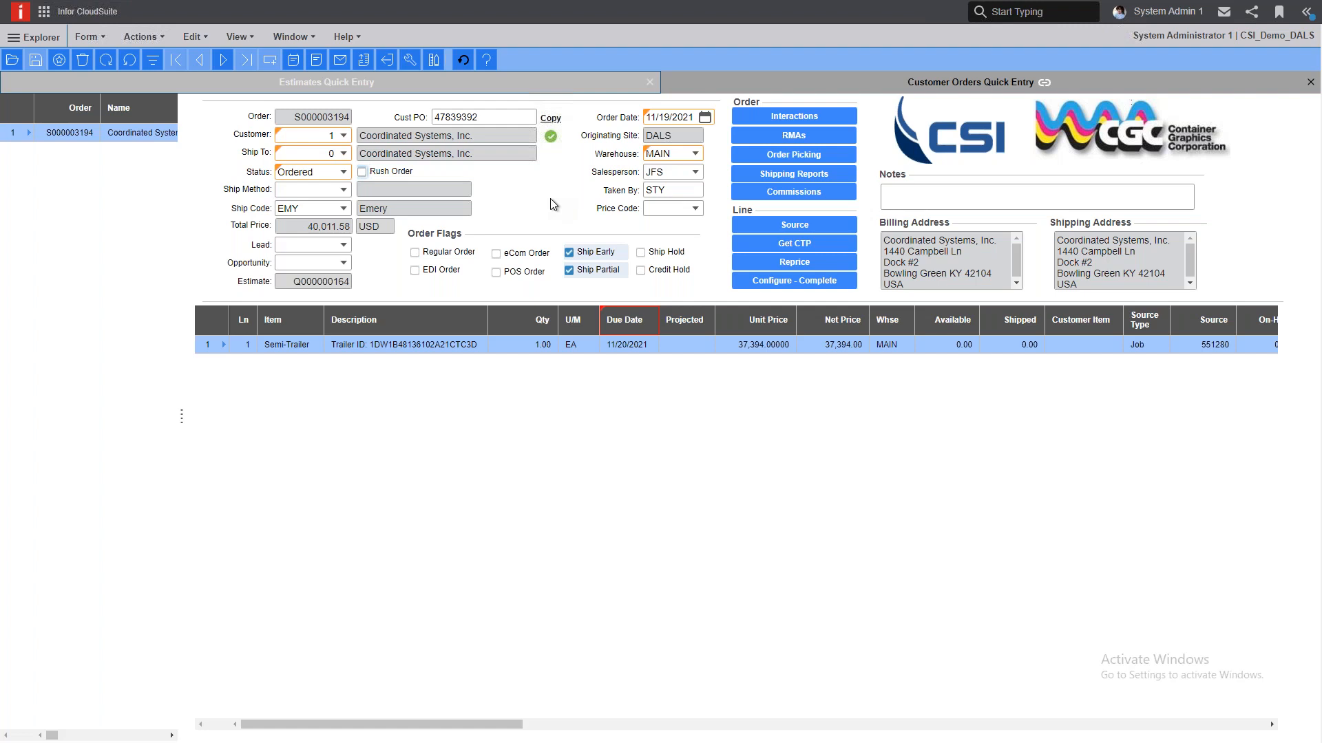
{"action": "left_click", "coordinate": [792, 281]}
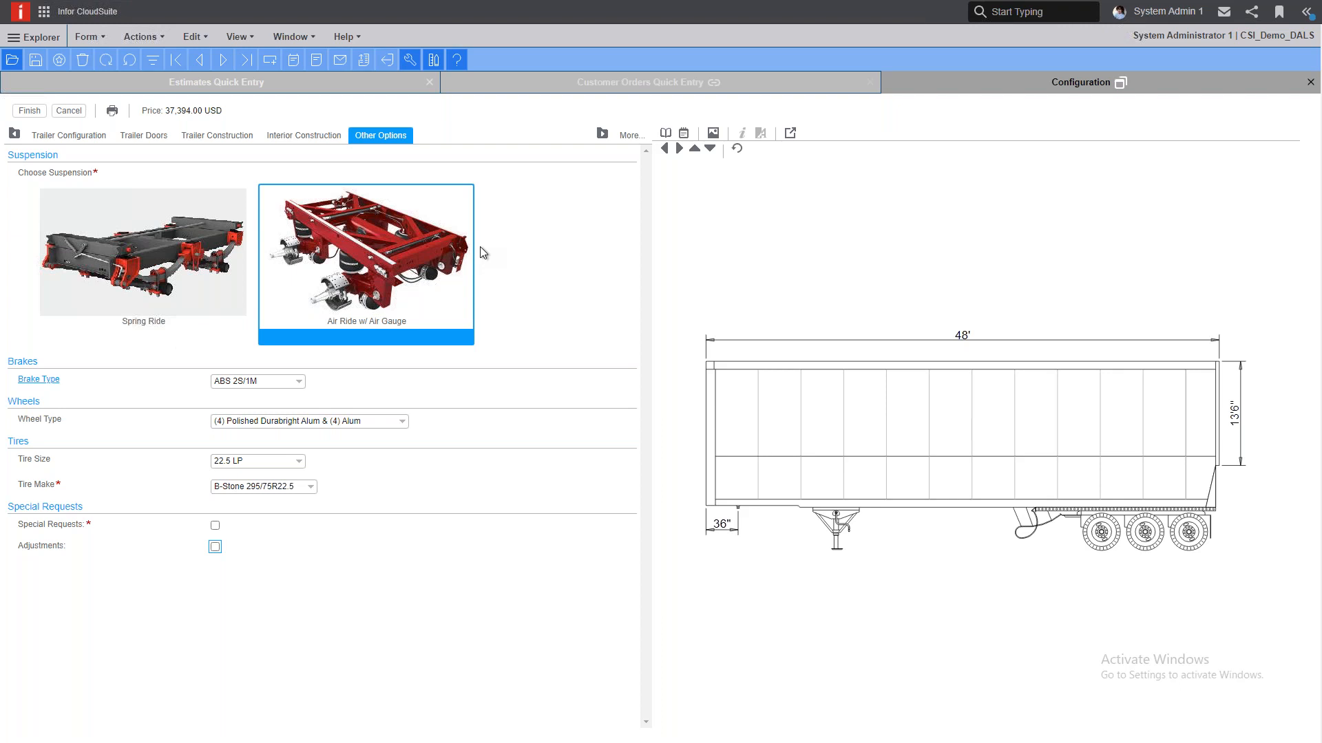
{"action": "left_click", "coordinate": [28, 112]}
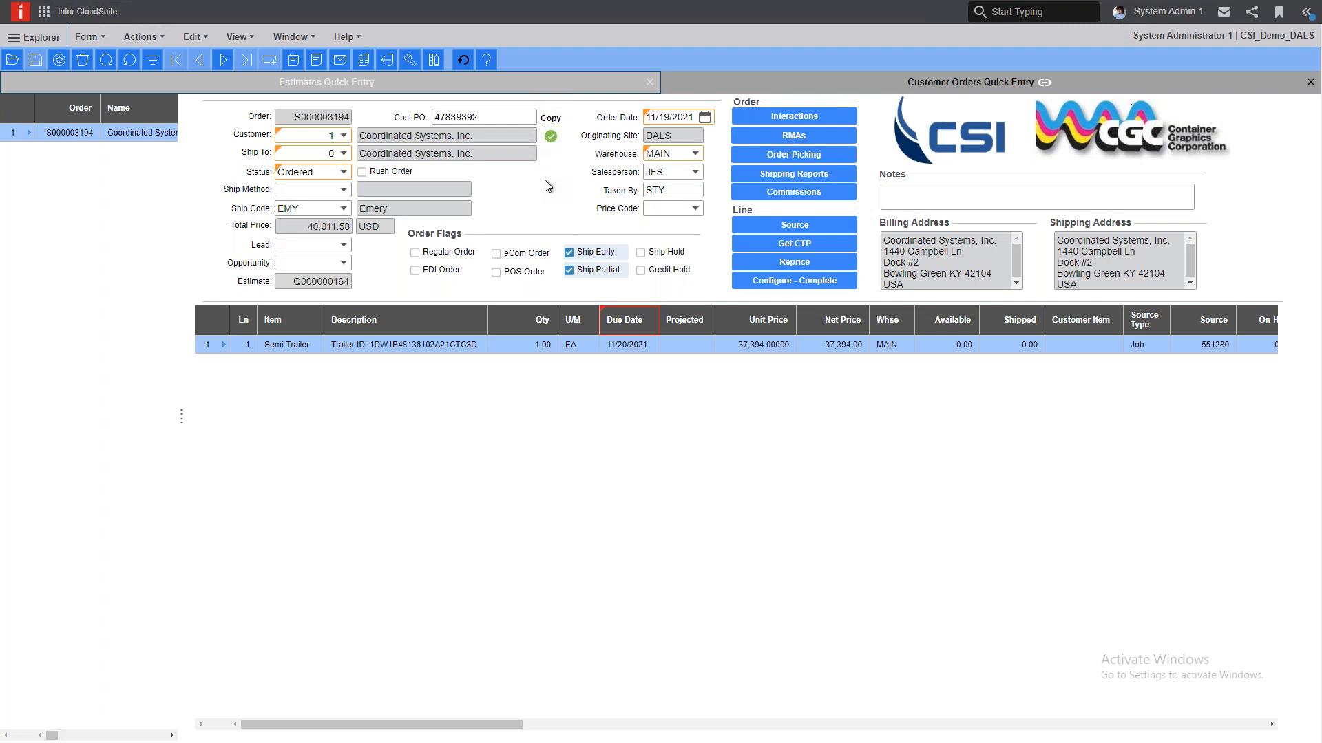
- Open the production orders linked to the Coordinated Systems, Inc. customer order
{"action": "double_click", "coordinate": [299, 119]}
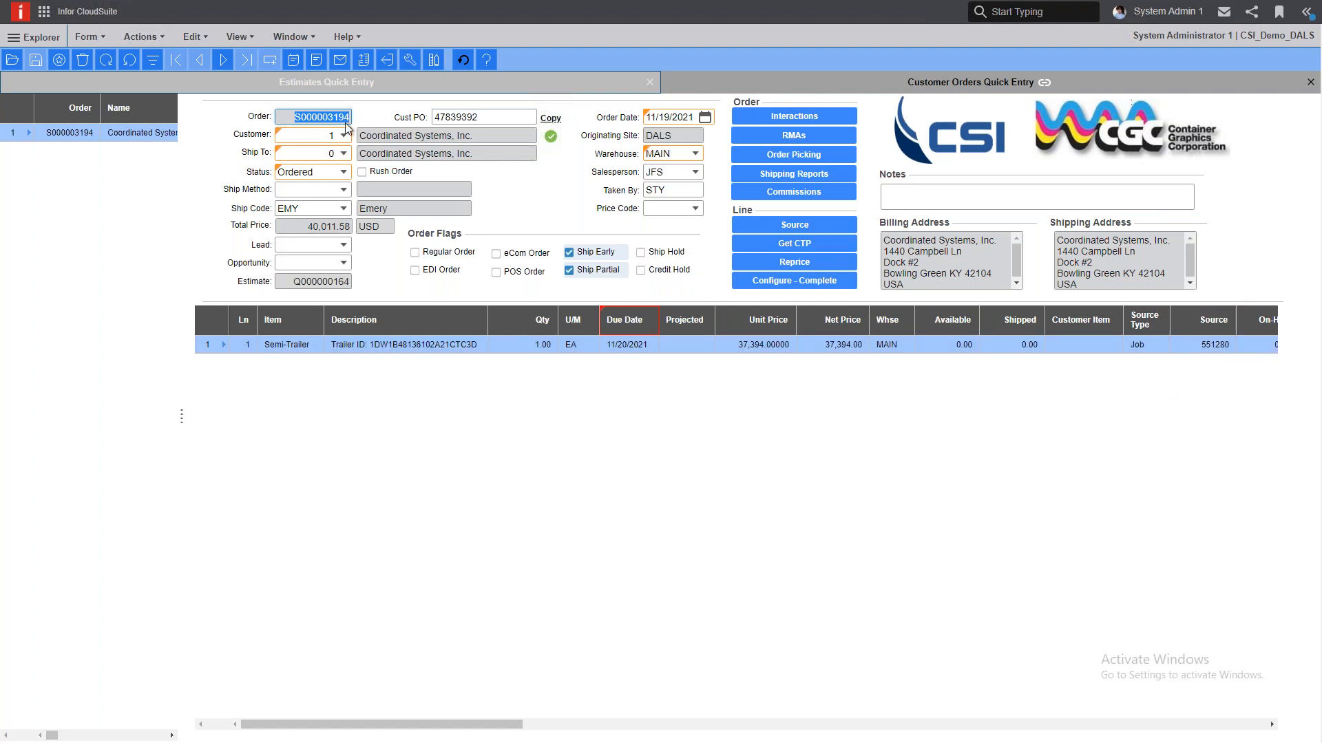
{"action": "left_click", "coordinate": [304, 118]}
{"action": "right_click", "coordinate": [304, 119]}
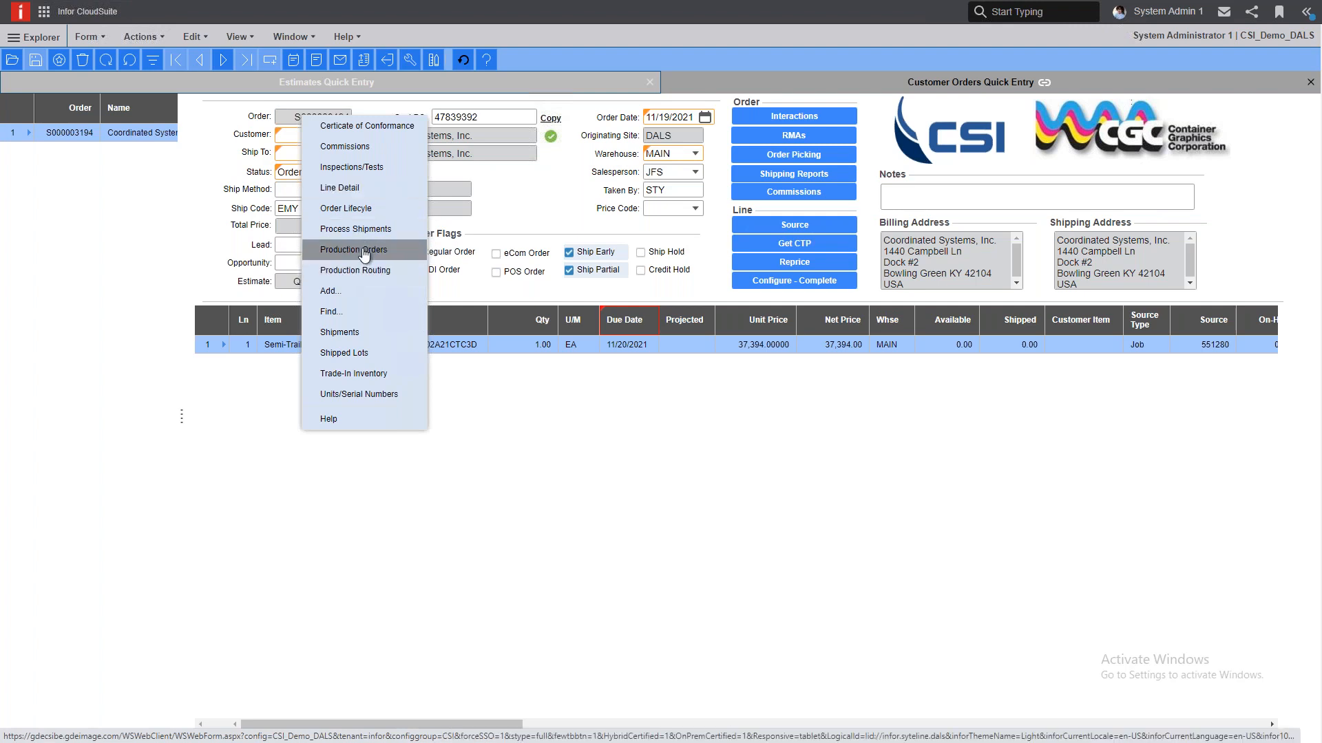
{"action": "left_click", "coordinate": [358, 251]}
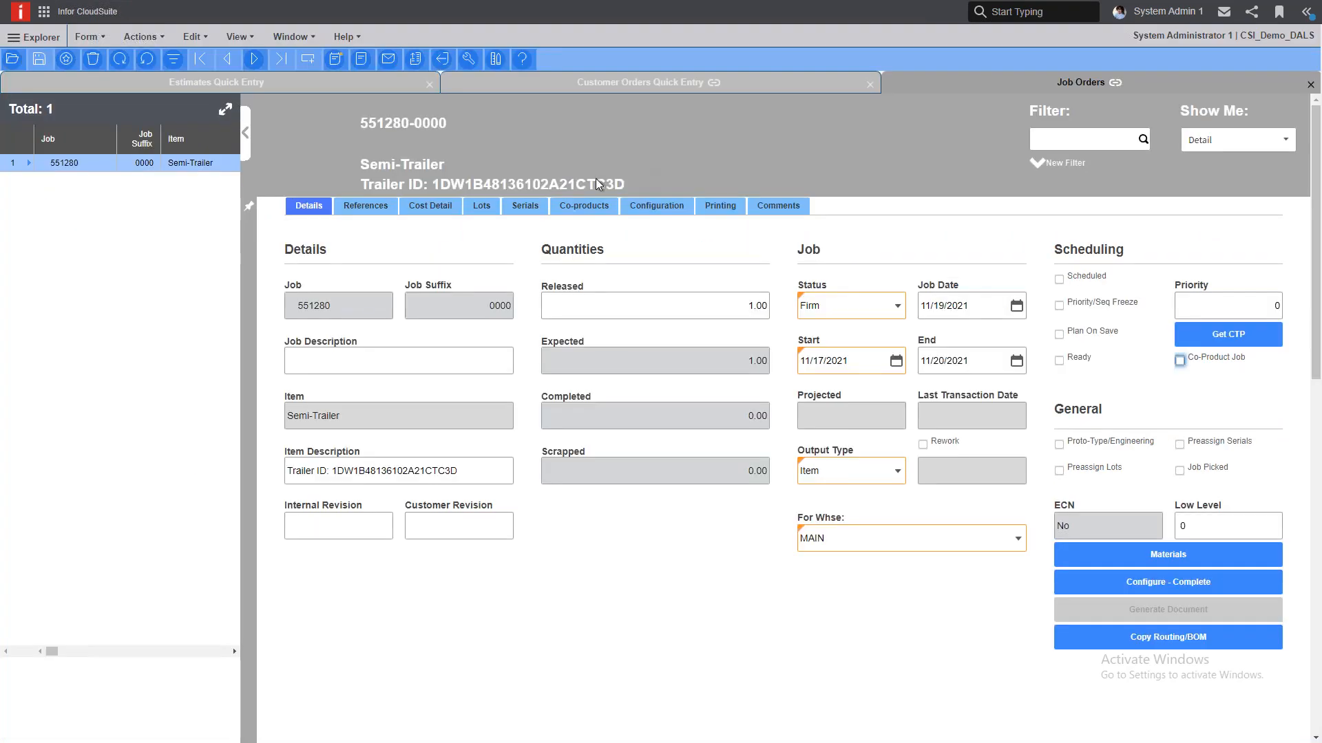
- Examine the Semi-Trailer job's order references and return to its job details
{"action": "double_click", "coordinate": [339, 312]}
{"action": "left_click", "coordinate": [359, 209]}
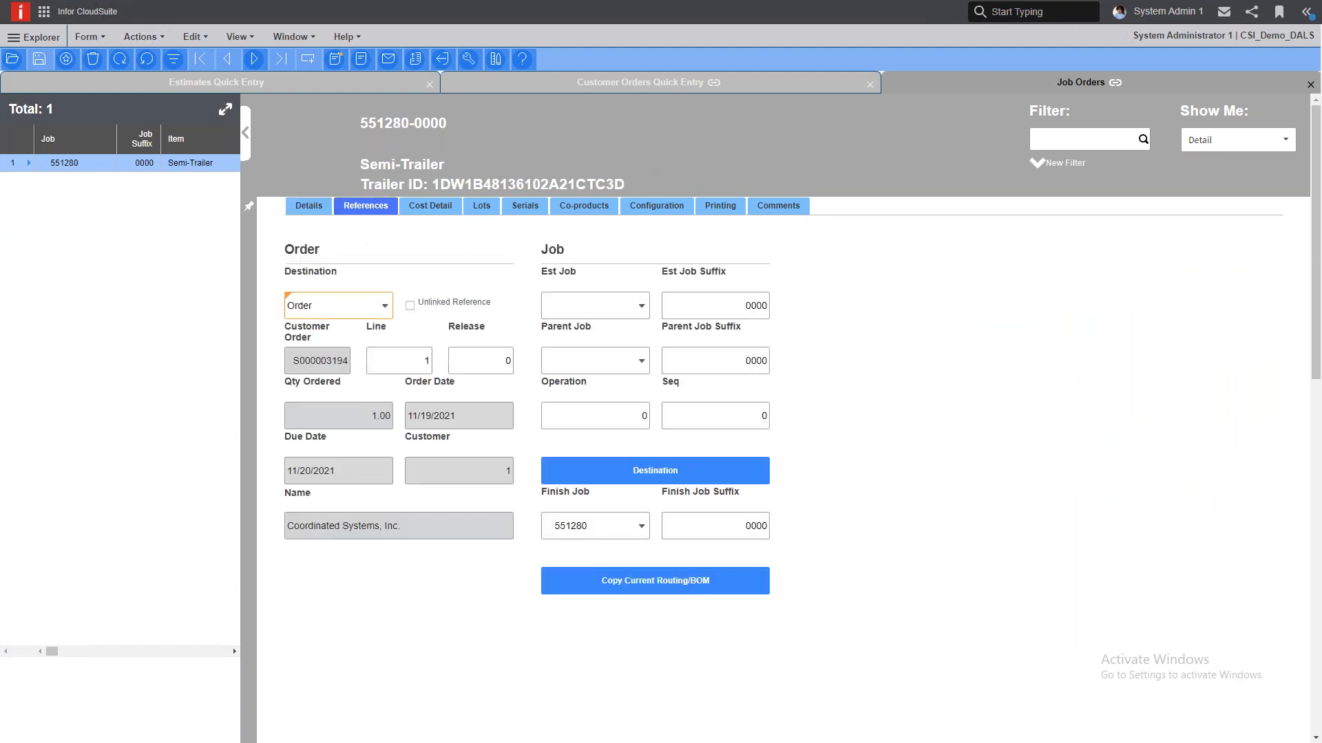
{"action": "left_click", "coordinate": [336, 306]}
{"action": "left_click", "coordinate": [311, 206]}
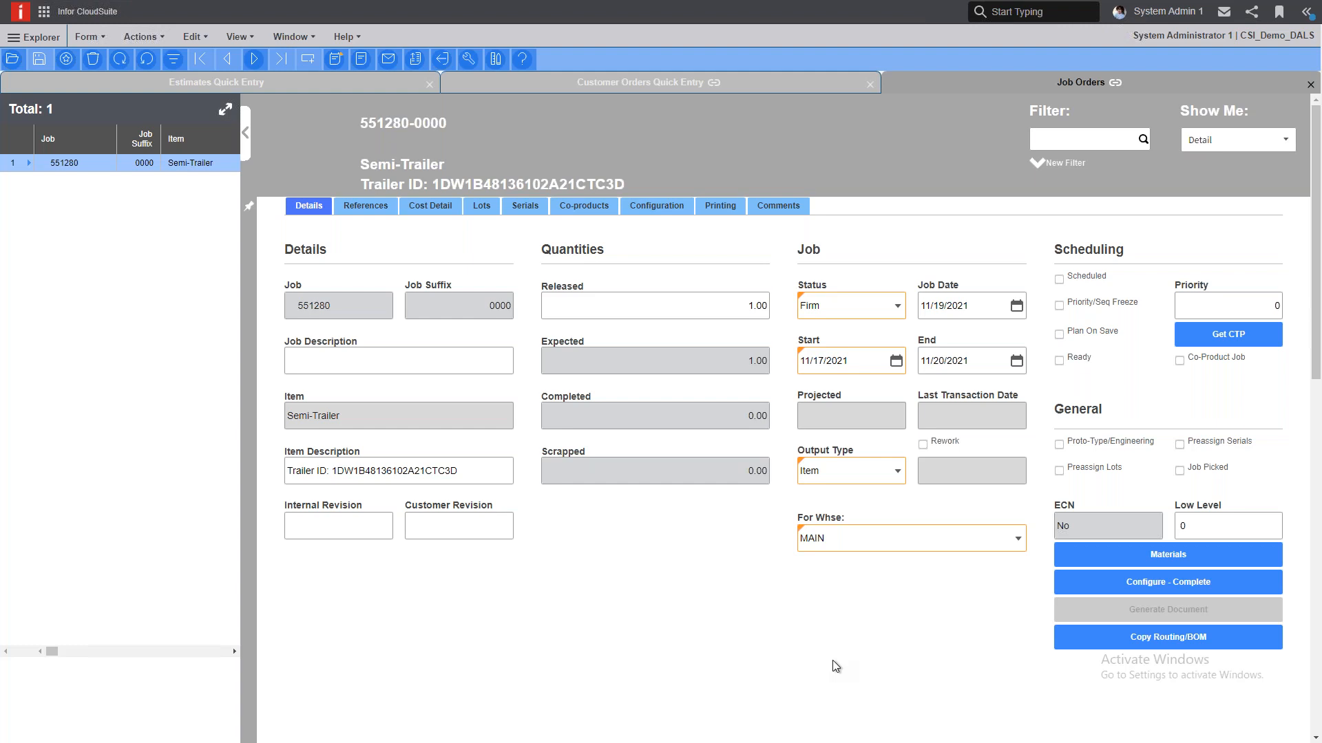
- Leave the job order's full-screen view and switch to the Infor Design Studio remote session
{"action": "key", "text": "F11"}
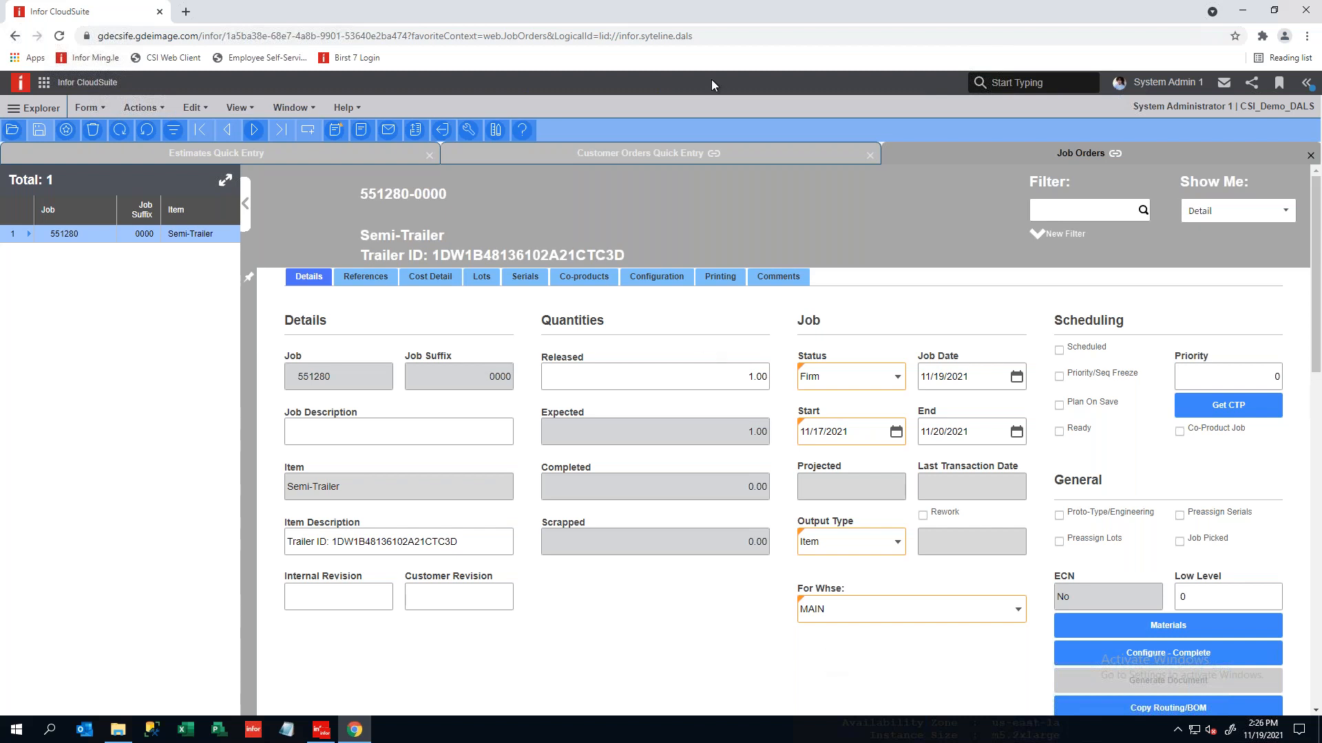
{"action": "mouse_move", "coordinate": [788, 5]}
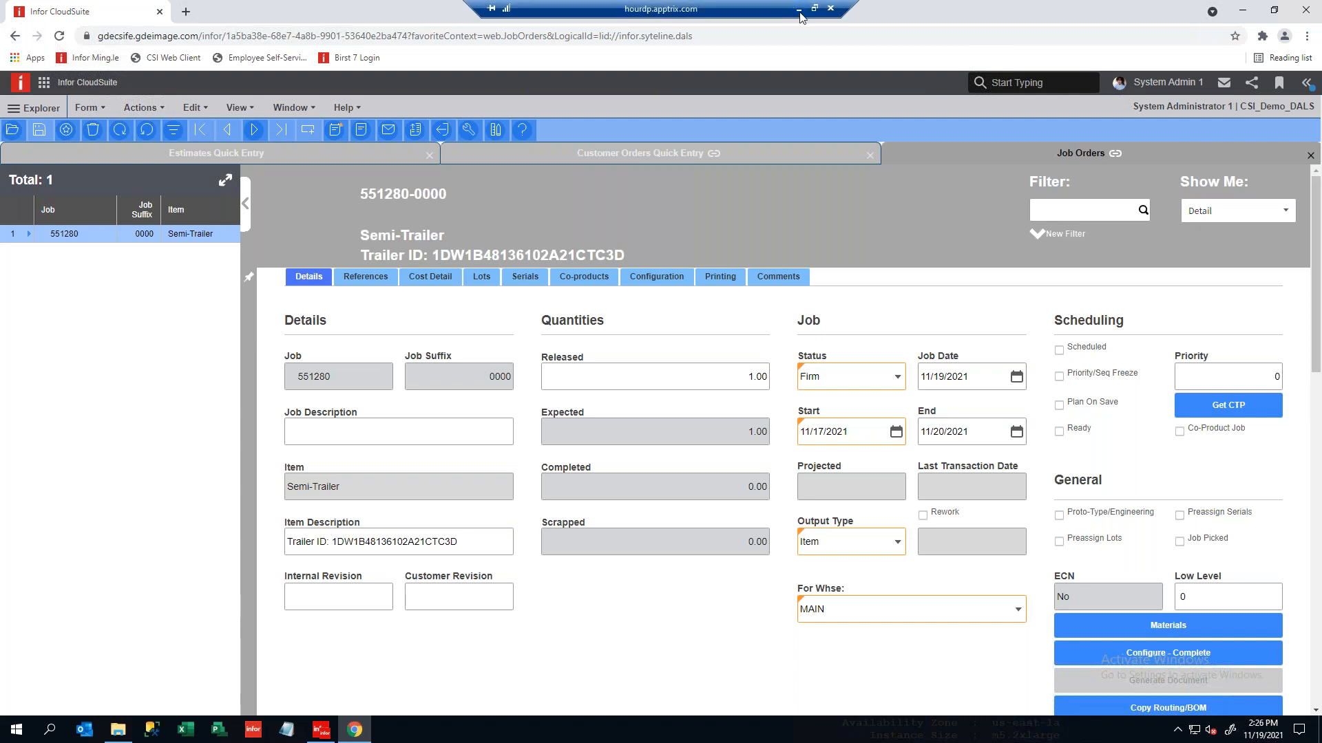
{"action": "left_click", "coordinate": [798, 8]}
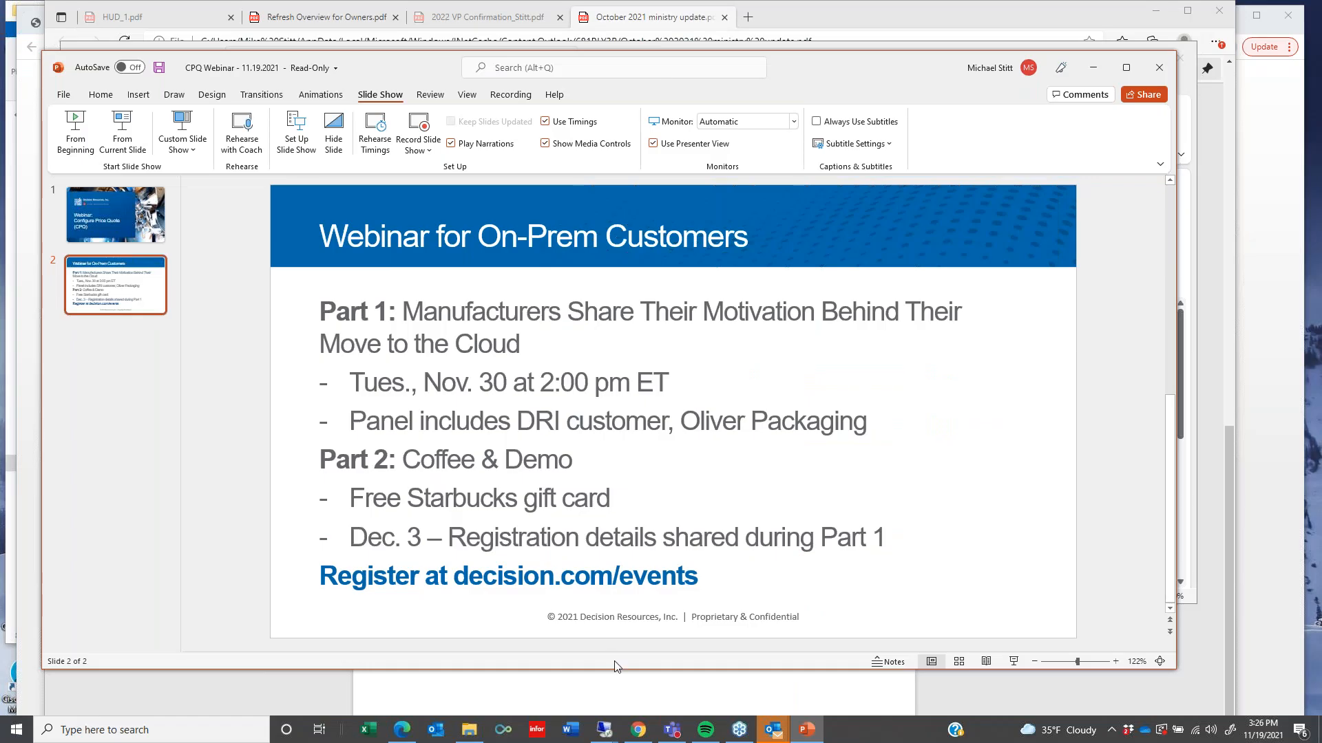
{"action": "mouse_move", "coordinate": [603, 728]}
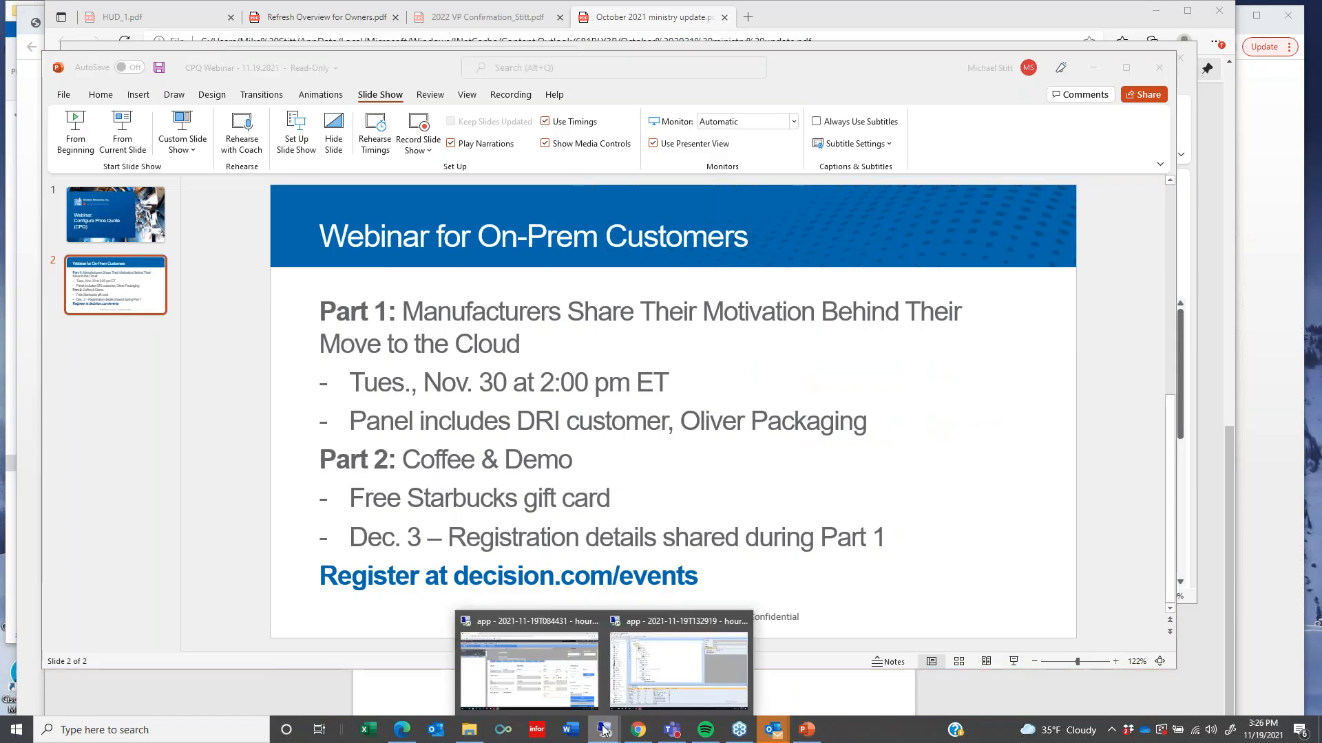
{"action": "left_click", "coordinate": [654, 681]}
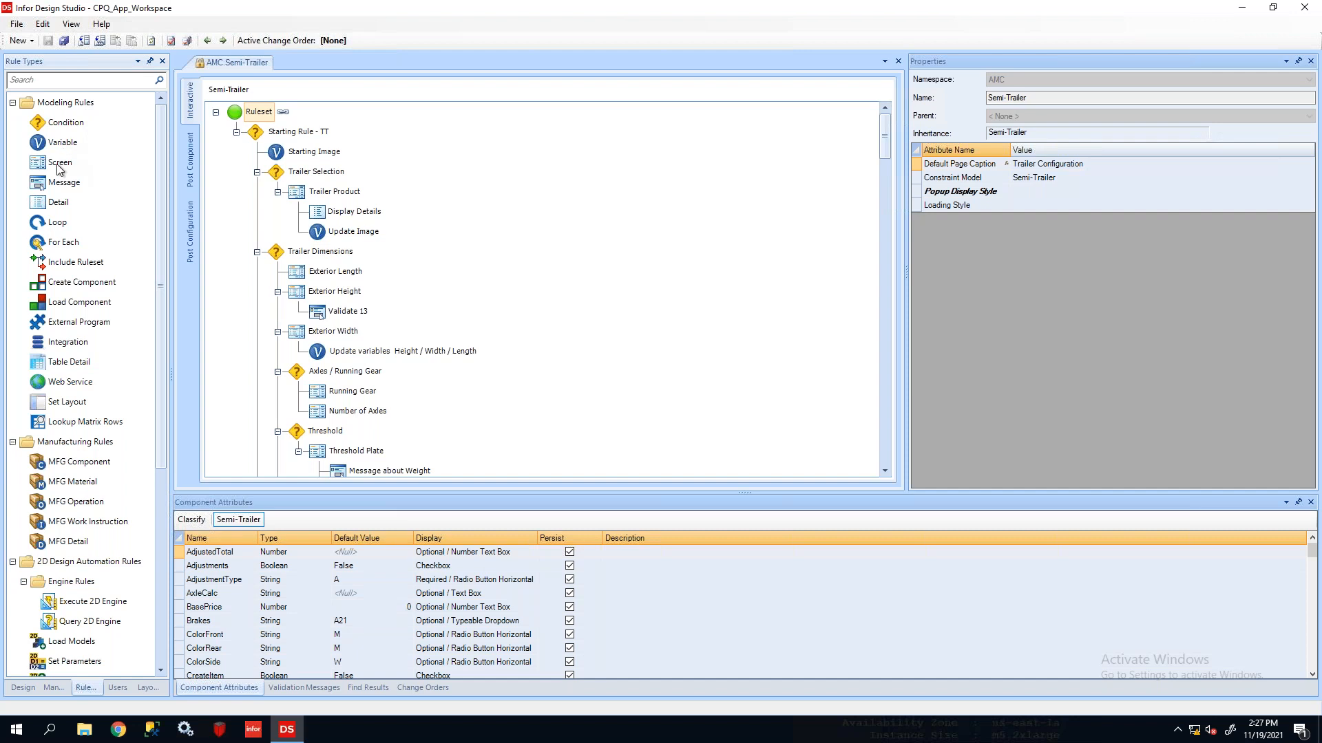
- Look at the Condition rule type and view the properties of the Starting Image rule in the Semi-Trailer ruleset
{"action": "left_click", "coordinate": [64, 123]}
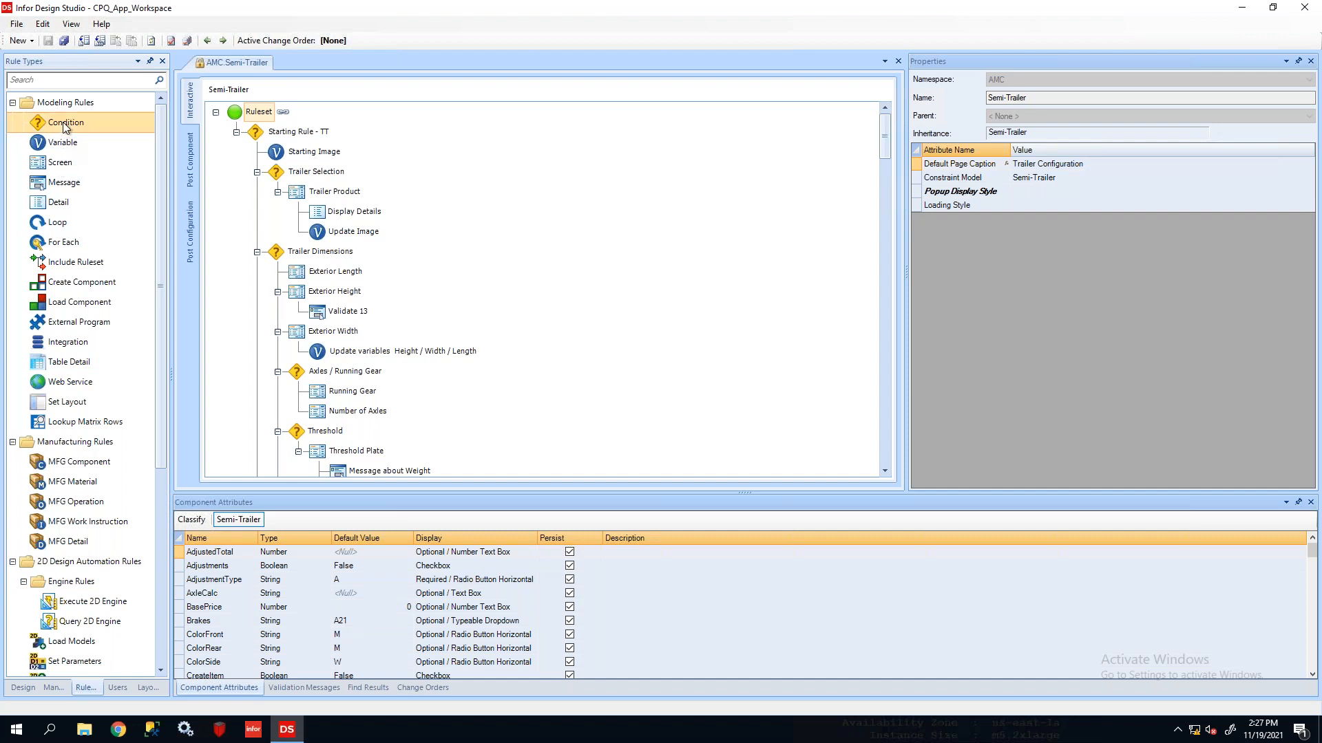
{"action": "left_click_drag", "start_coordinate": [64, 122], "coordinate": [412, 229]}
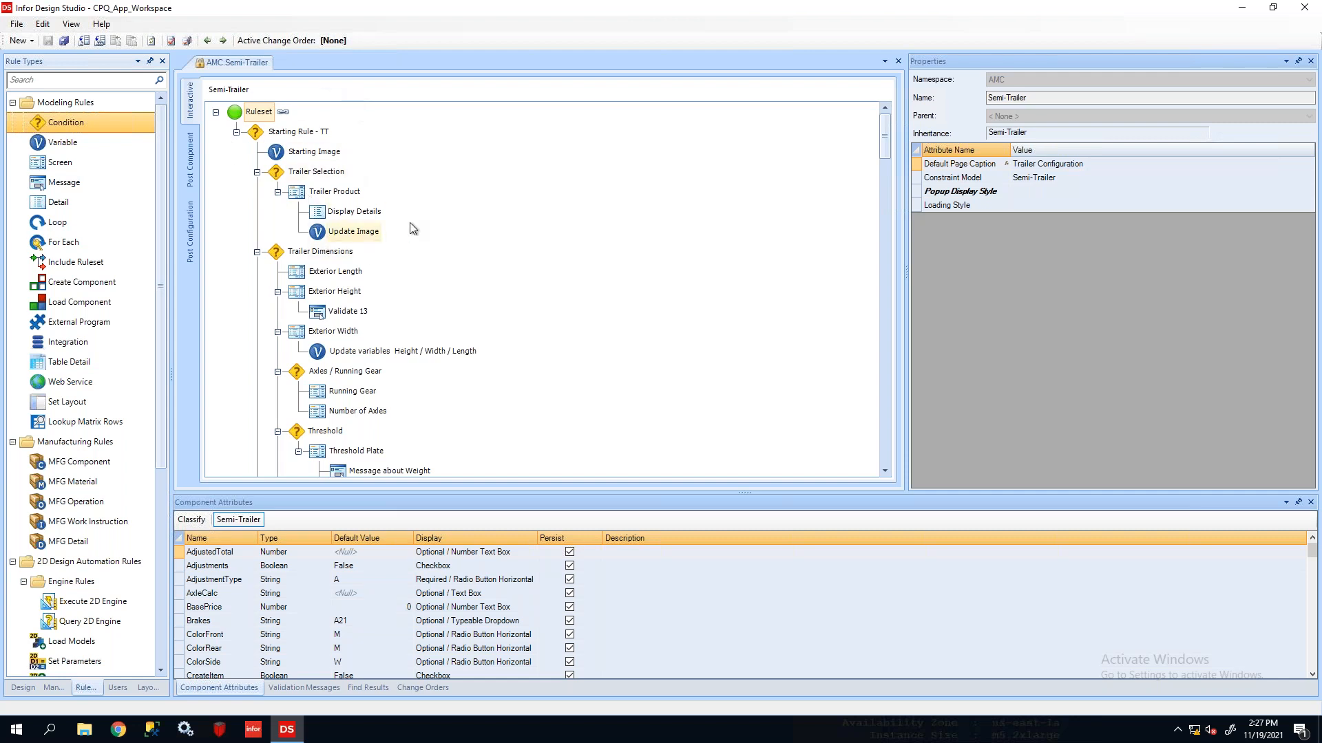
{"action": "left_click_drag", "start_coordinate": [412, 228], "coordinate": [452, 204]}
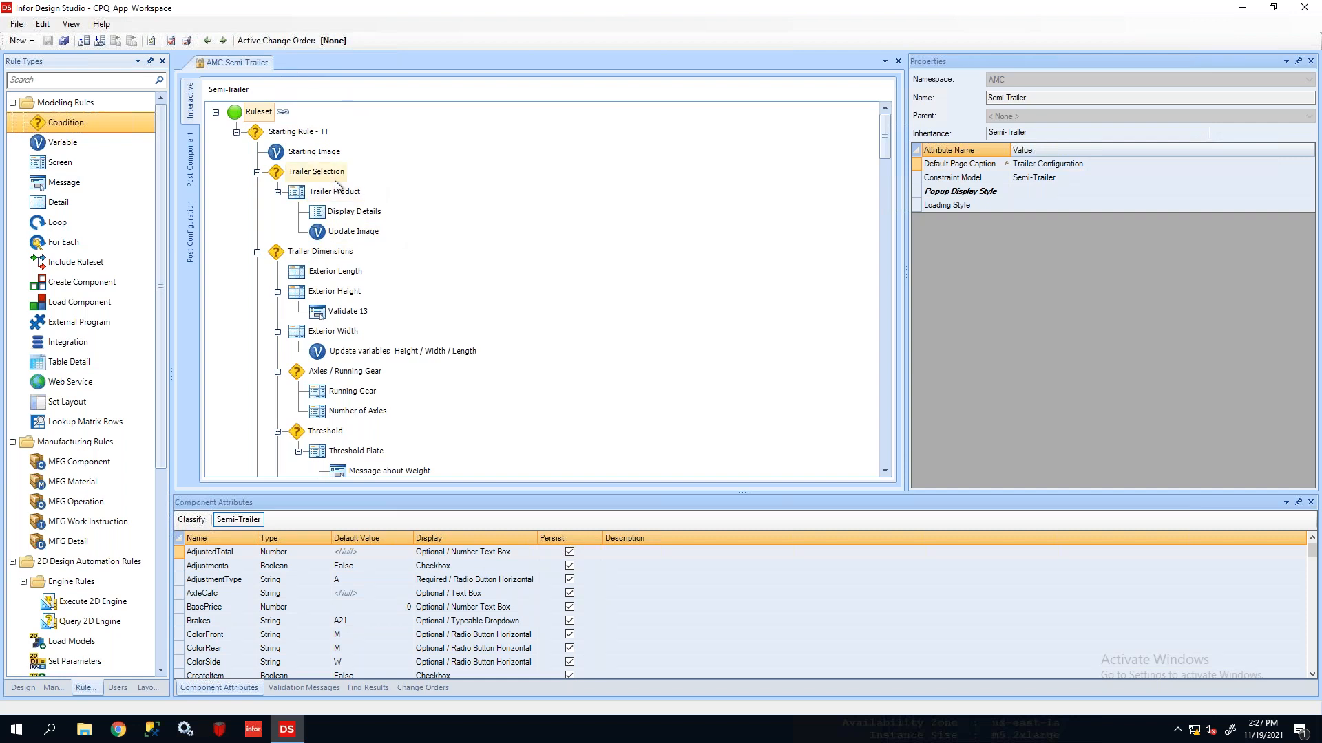
{"action": "left_click", "coordinate": [312, 148]}
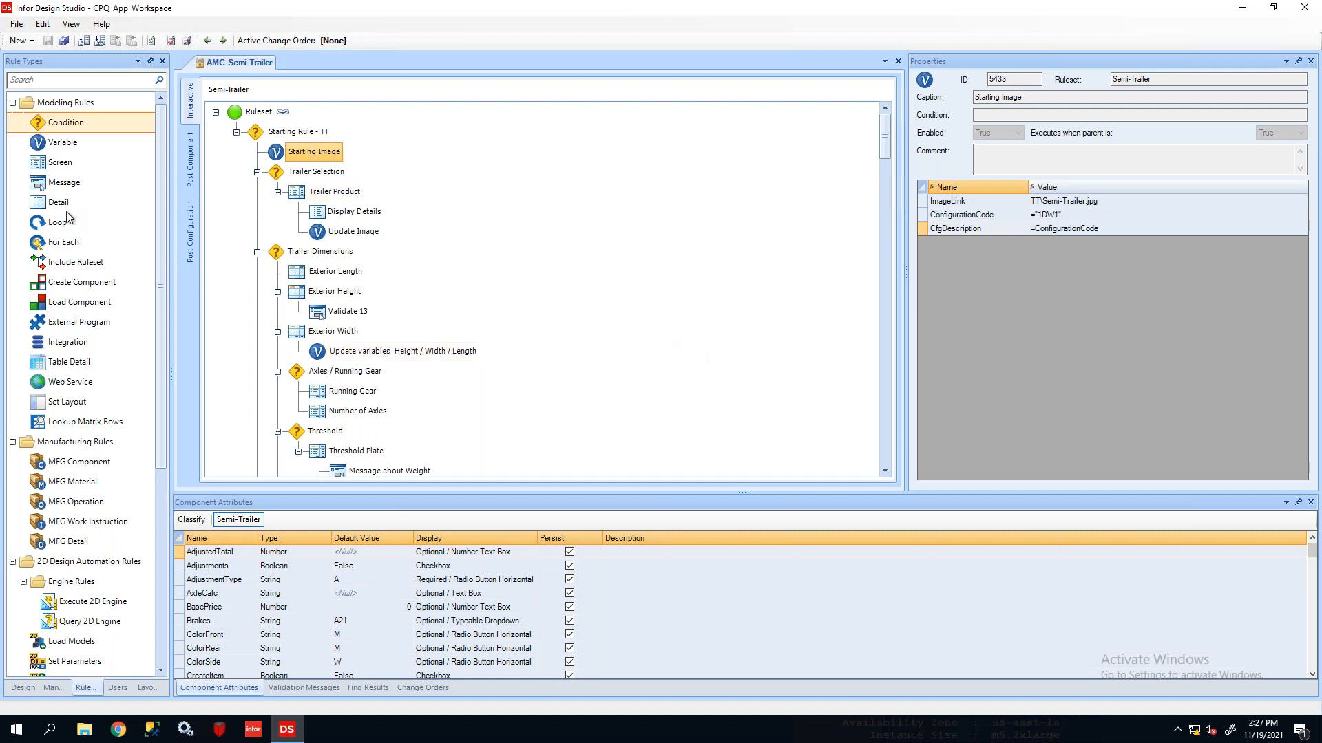
- Show the list of rulesets and review the Semi-Trailer rule tree from trailer dimensions down to its manufacturing rules
{"action": "left_click", "coordinate": [21, 690]}
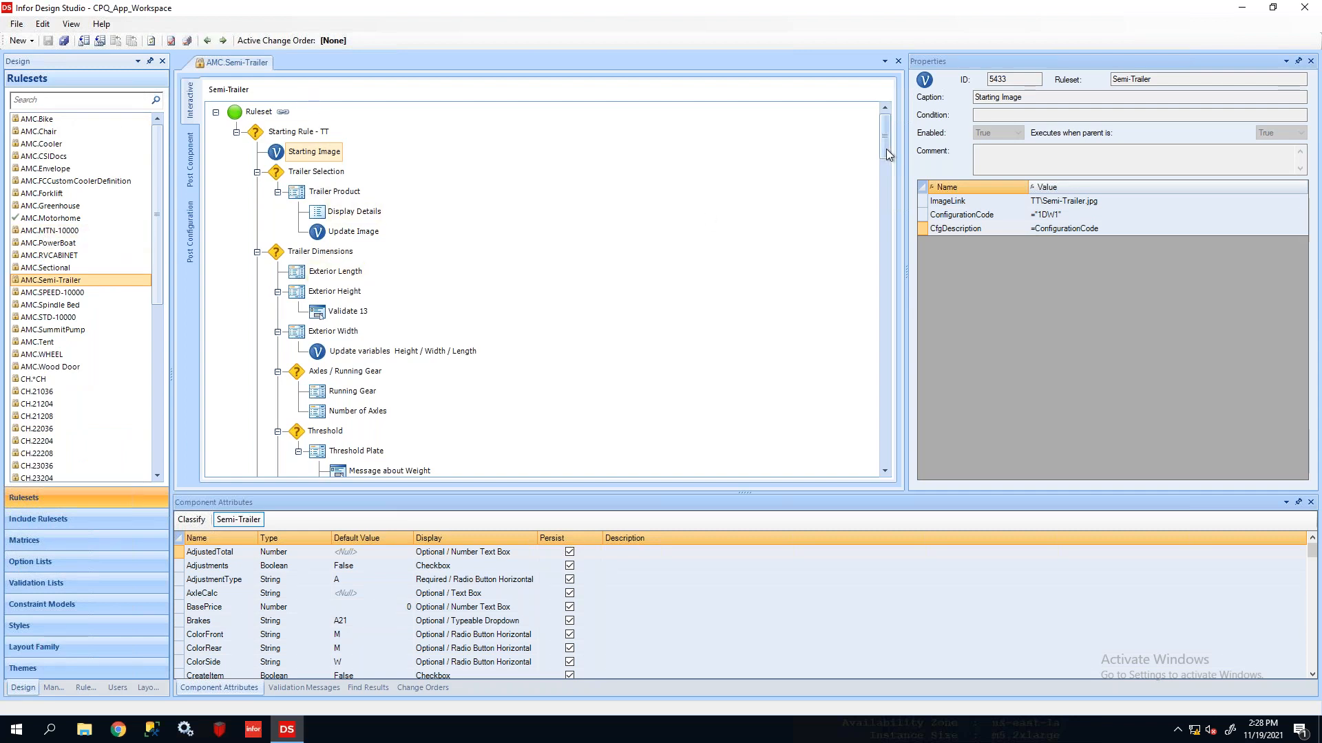
{"action": "left_click_drag", "start_coordinate": [885, 148], "coordinate": [885, 169]}
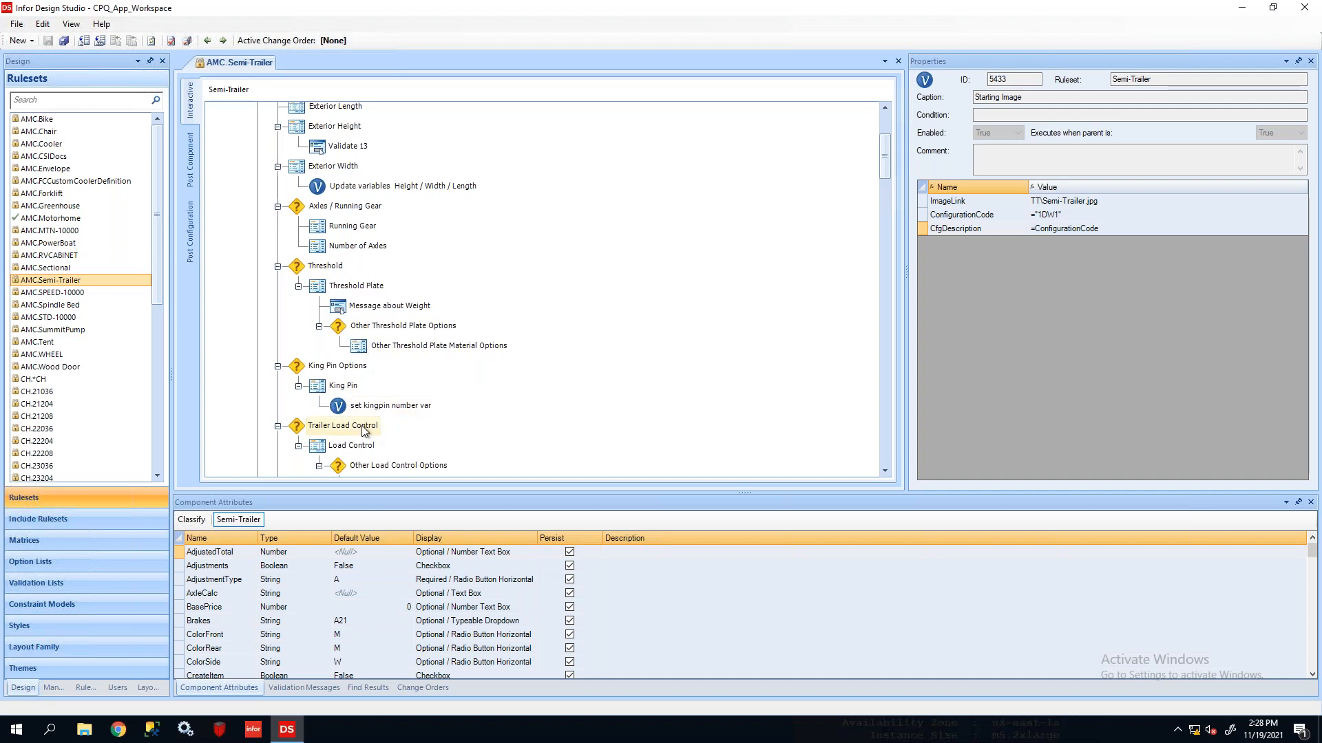
{"action": "left_click_drag", "start_coordinate": [885, 169], "coordinate": [884, 212]}
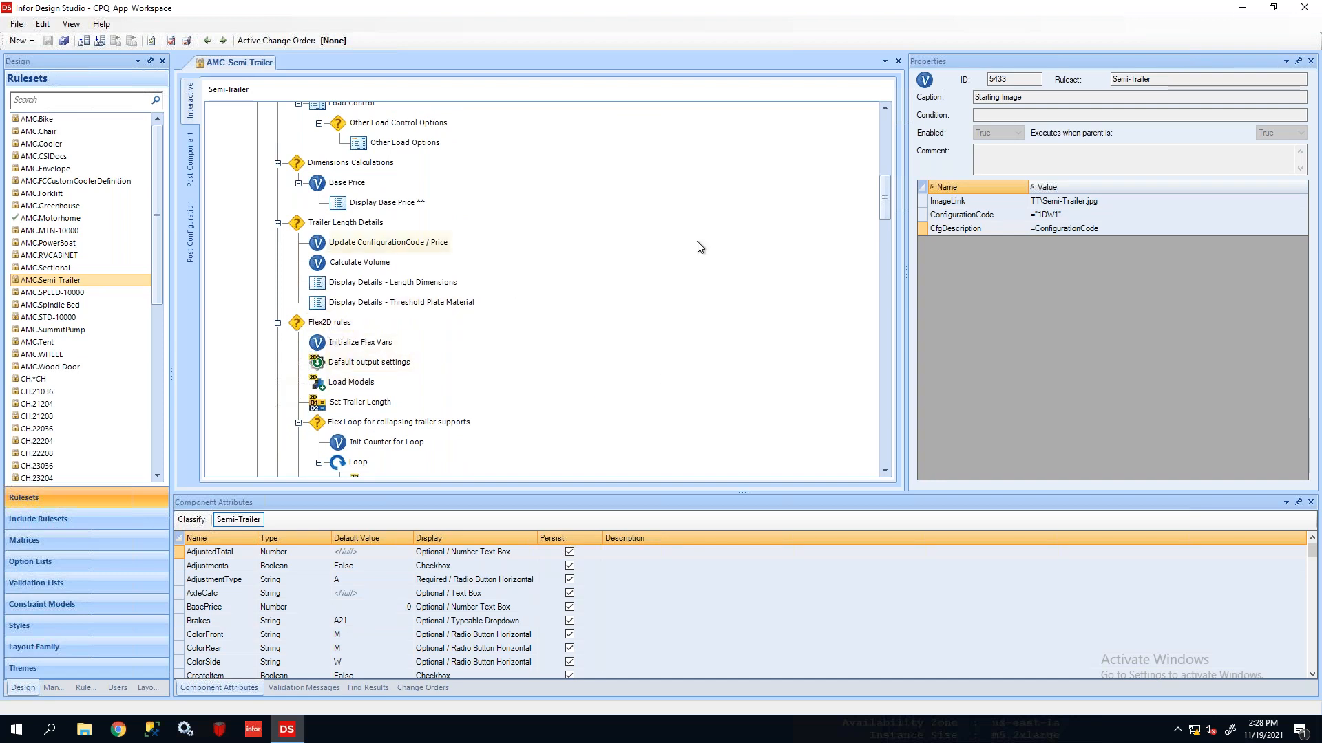
{"action": "left_click_drag", "start_coordinate": [886, 216], "coordinate": [885, 256]}
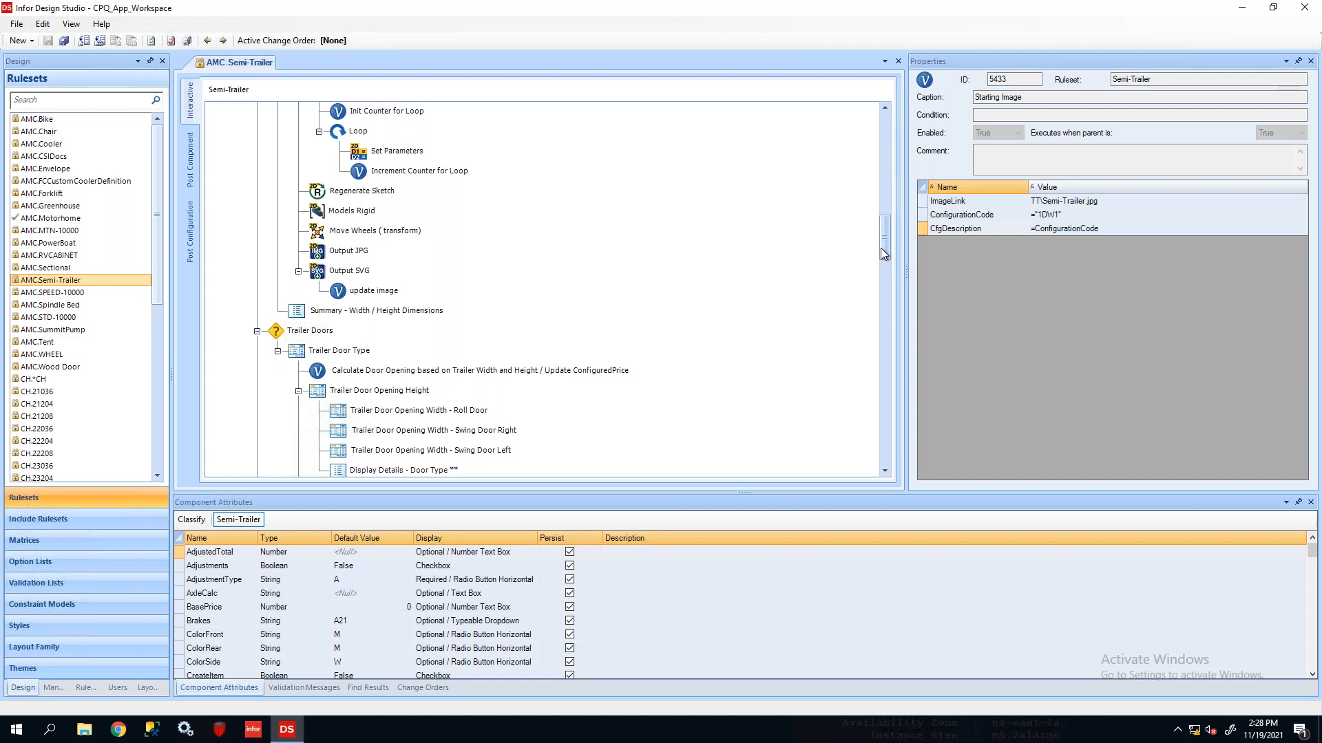
{"action": "left_click_drag", "start_coordinate": [884, 249], "coordinate": [890, 444]}
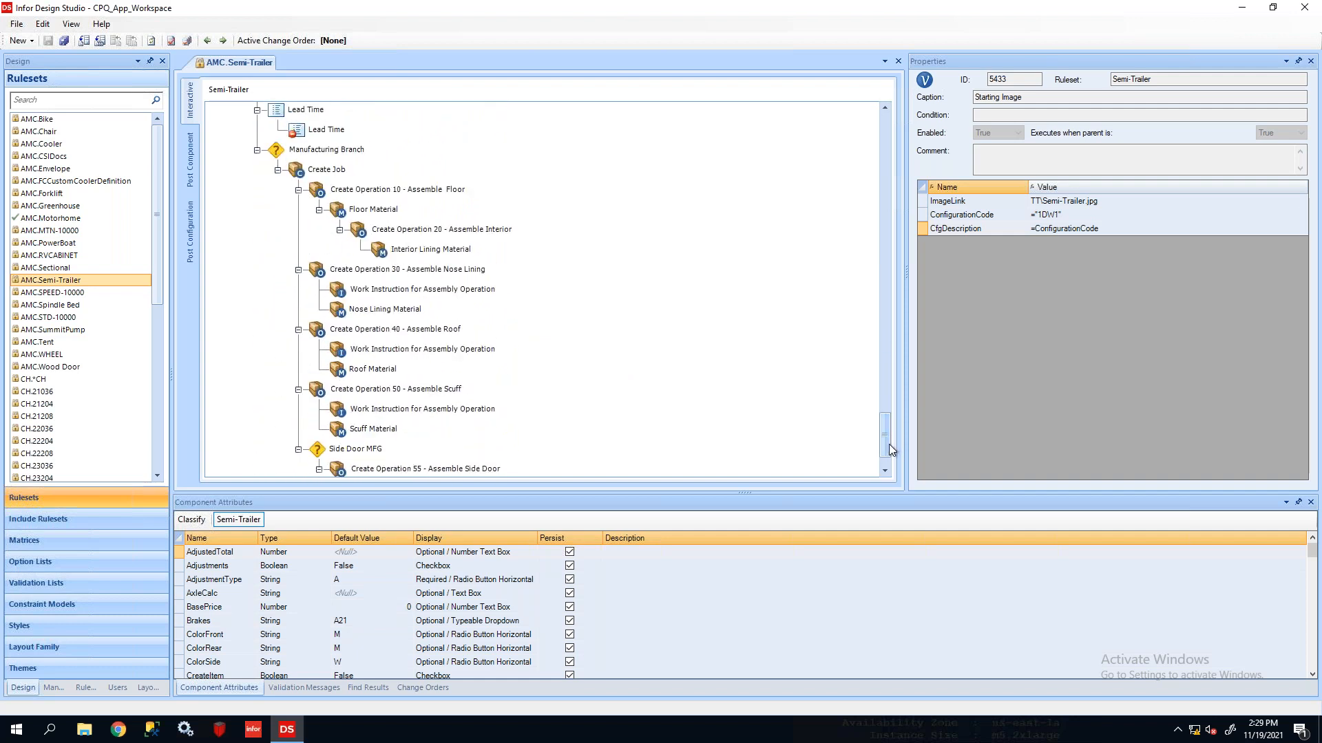
- Examine the Manufacturing Branch and the Work Center ID attribute of the Create Operation 10 - Assemble Floor rule
{"action": "left_click", "coordinate": [317, 150]}
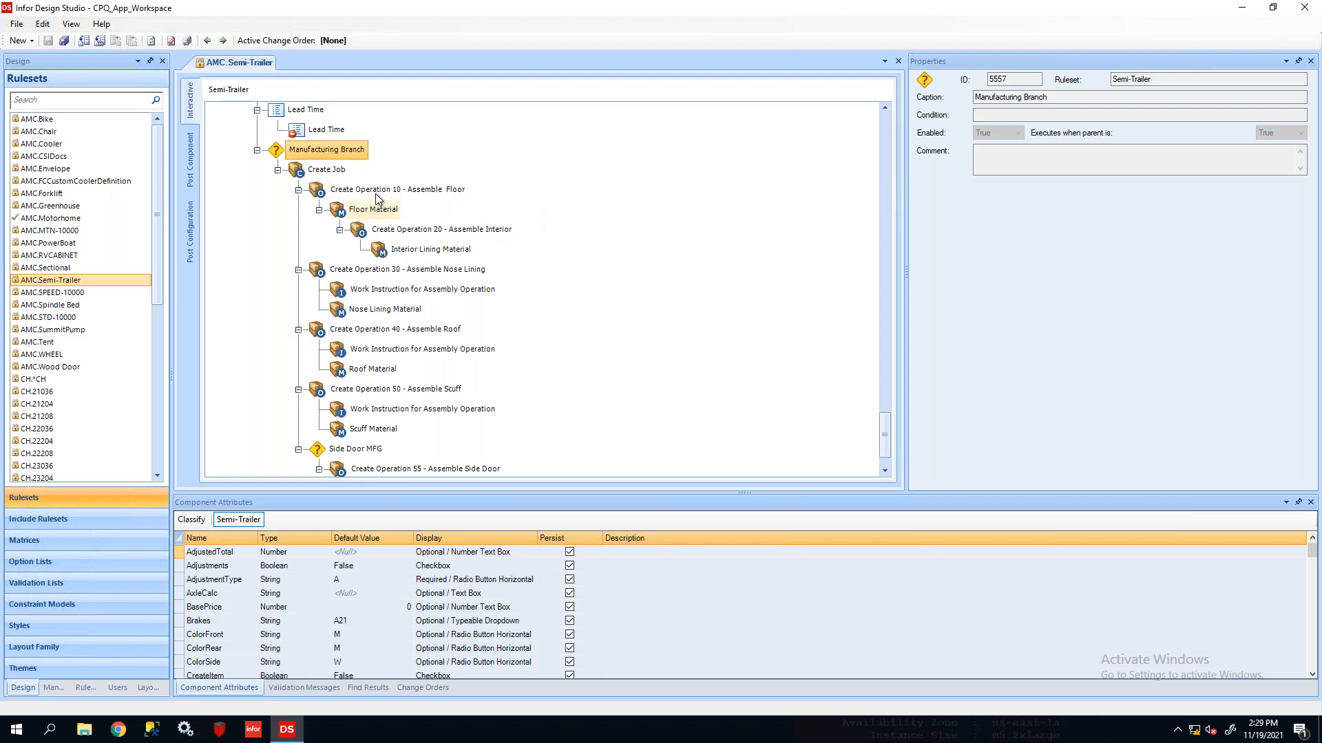
{"action": "left_click", "coordinate": [452, 193]}
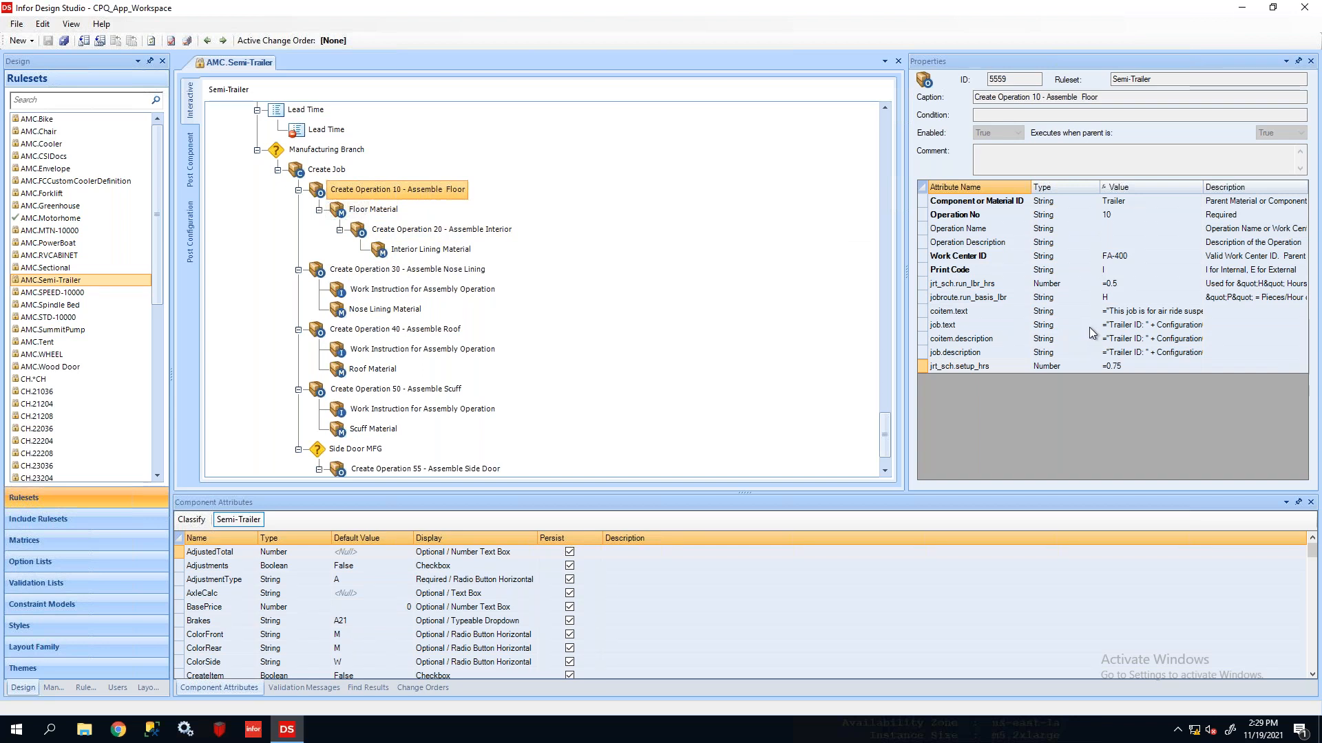
{"action": "left_click", "coordinate": [1067, 257]}
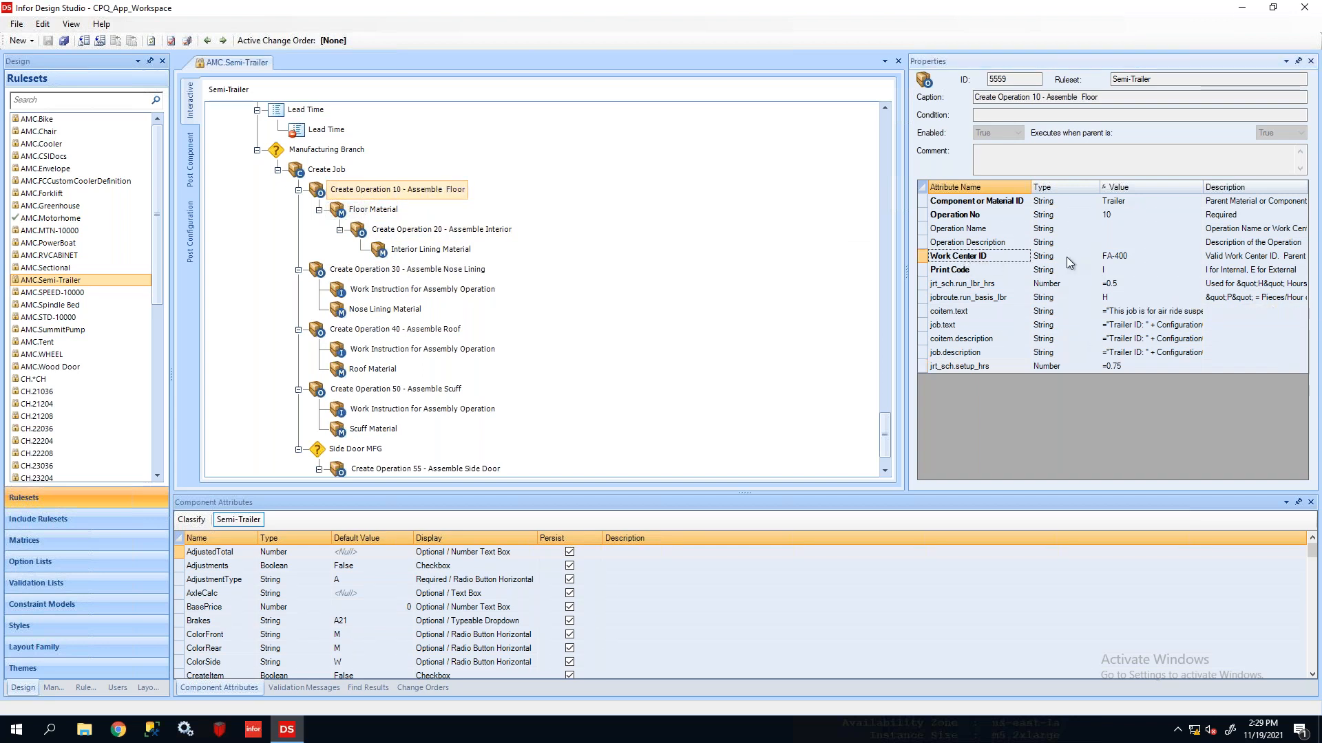
{"action": "left_click", "coordinate": [1126, 259]}
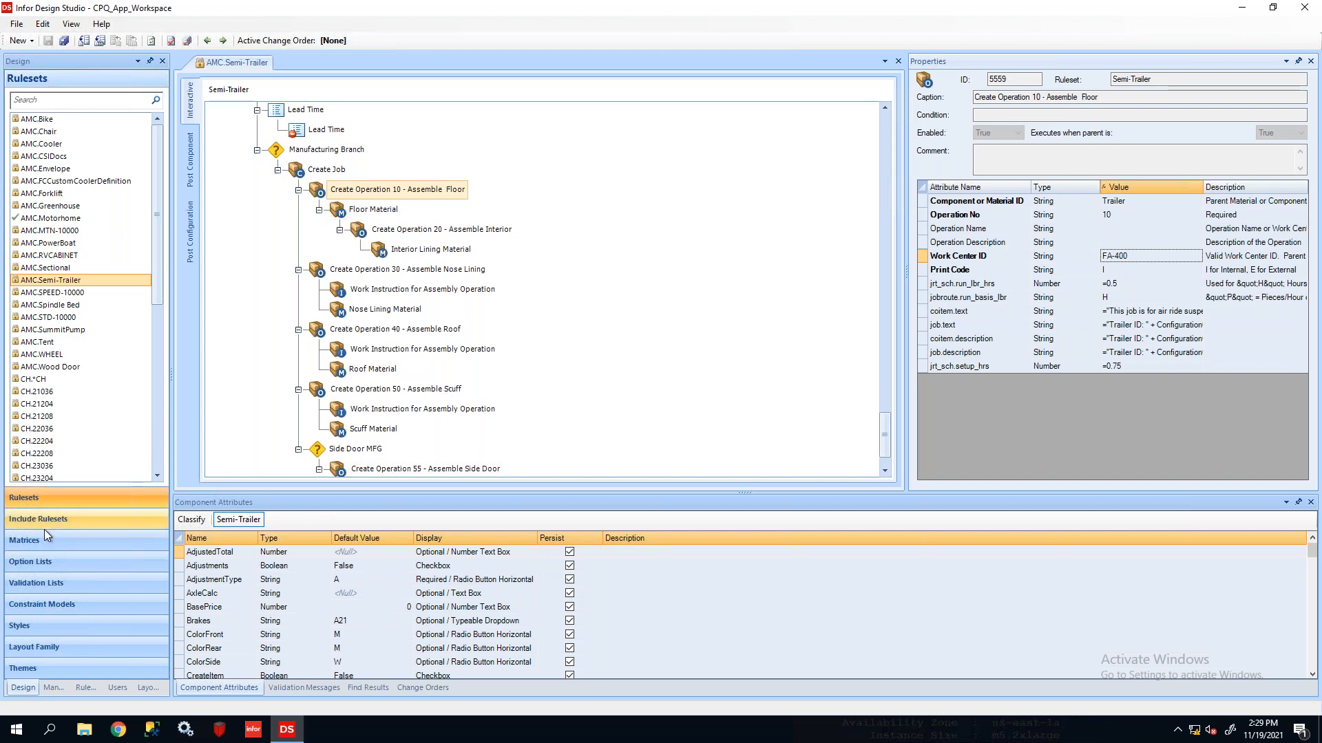
- Browse the available matrices and option lists, and return to the list of rulesets
{"action": "left_click", "coordinate": [25, 541]}
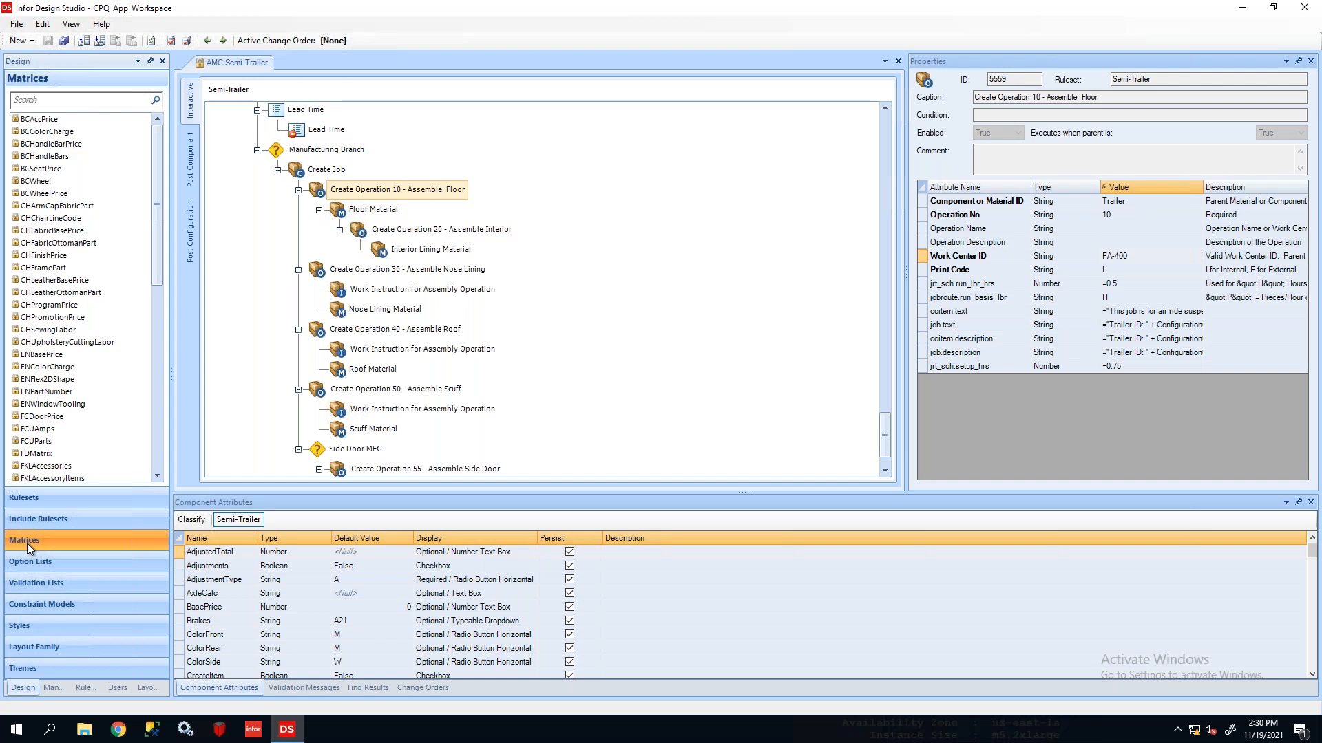
{"action": "left_click", "coordinate": [39, 566]}
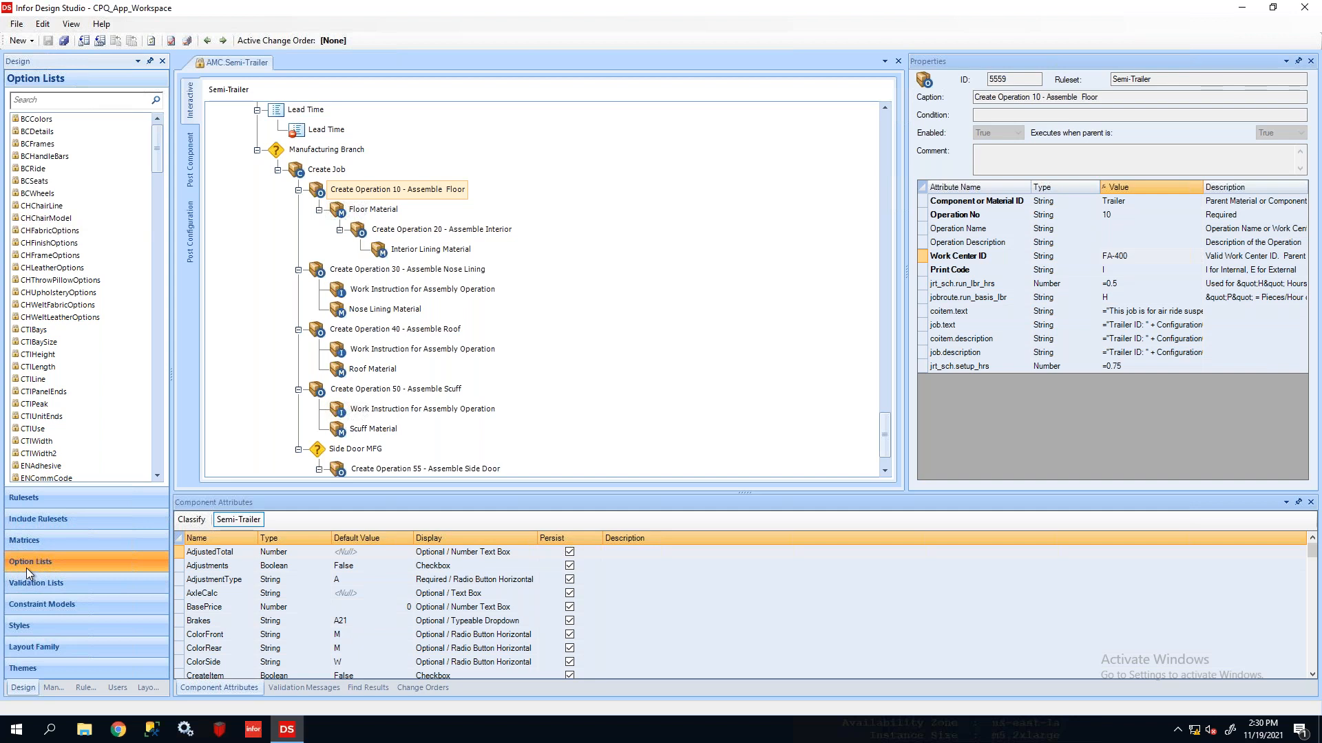
{"action": "left_click", "coordinate": [39, 501]}
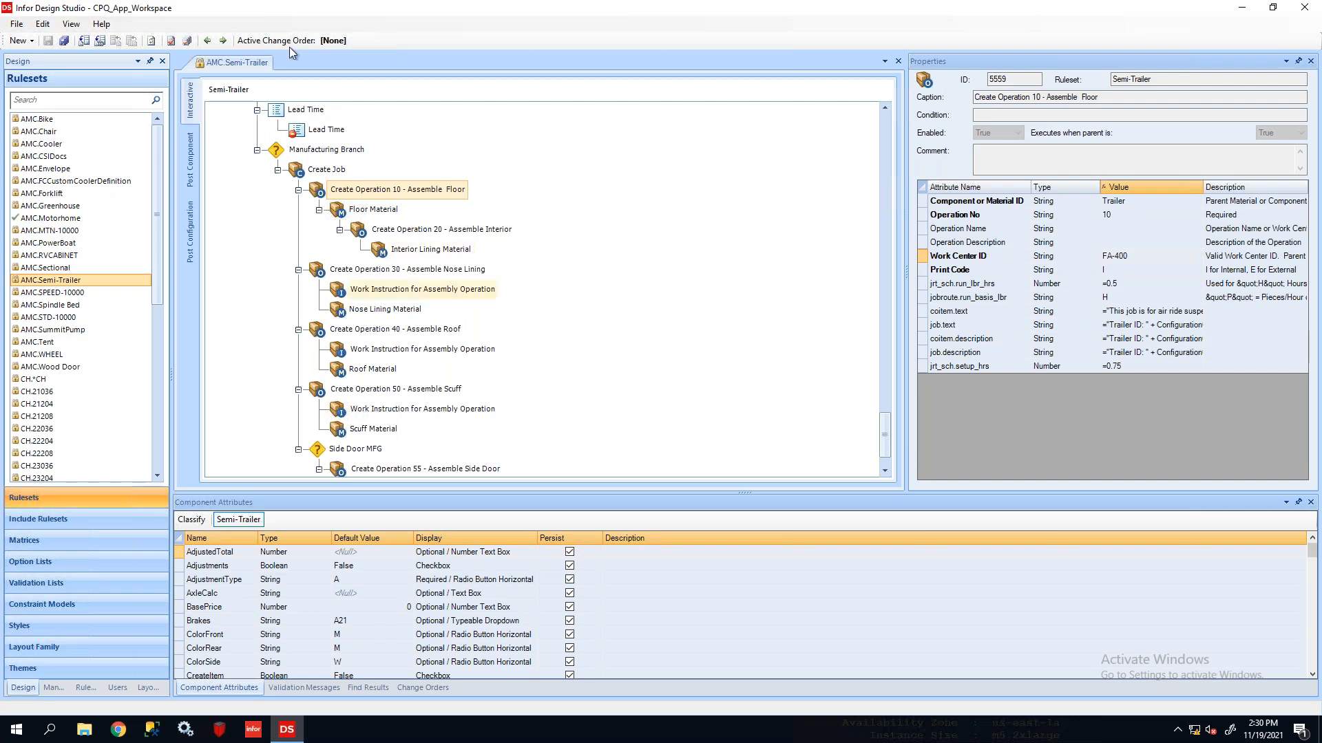
- Switch back to the Infor CloudSuite remote session and minimize its browser to reach the Portals folder
{"action": "mouse_move", "coordinate": [823, 8]}
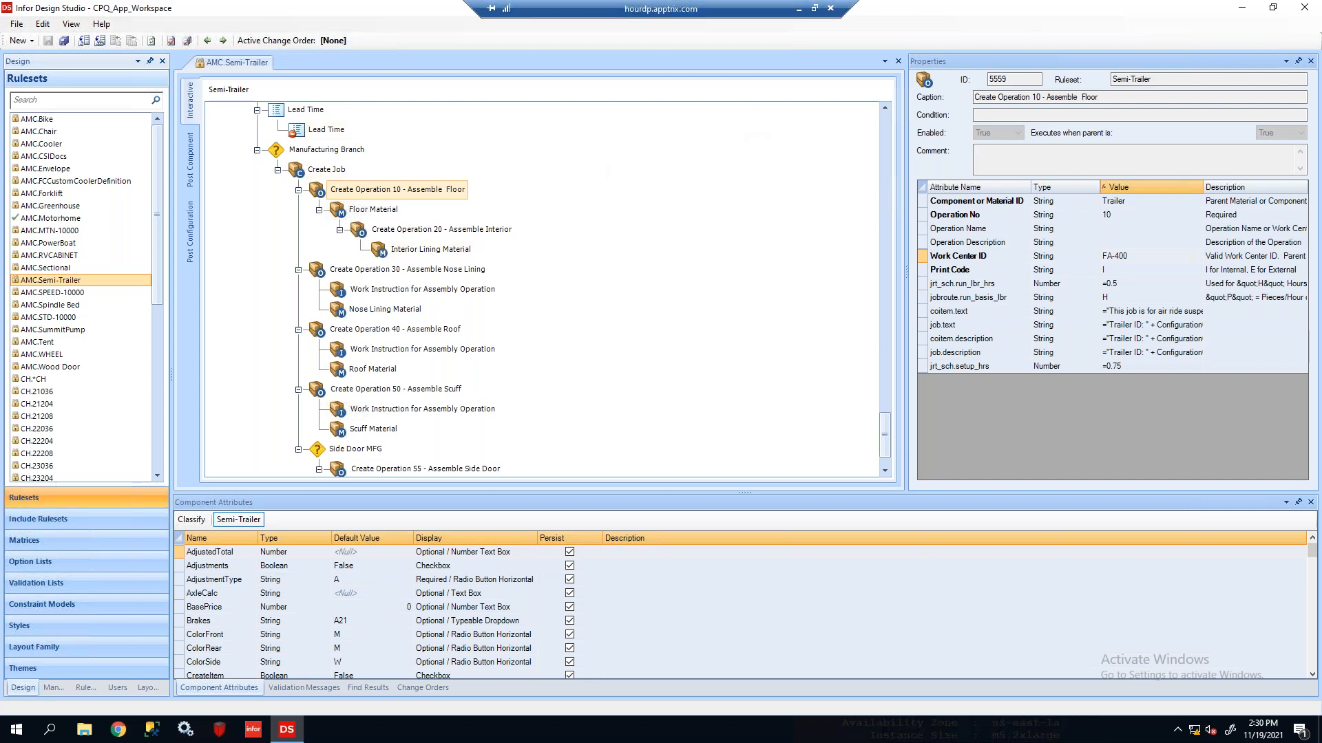
{"action": "left_click", "coordinate": [800, 10]}
{"action": "key", "text": "alt+Tab"}
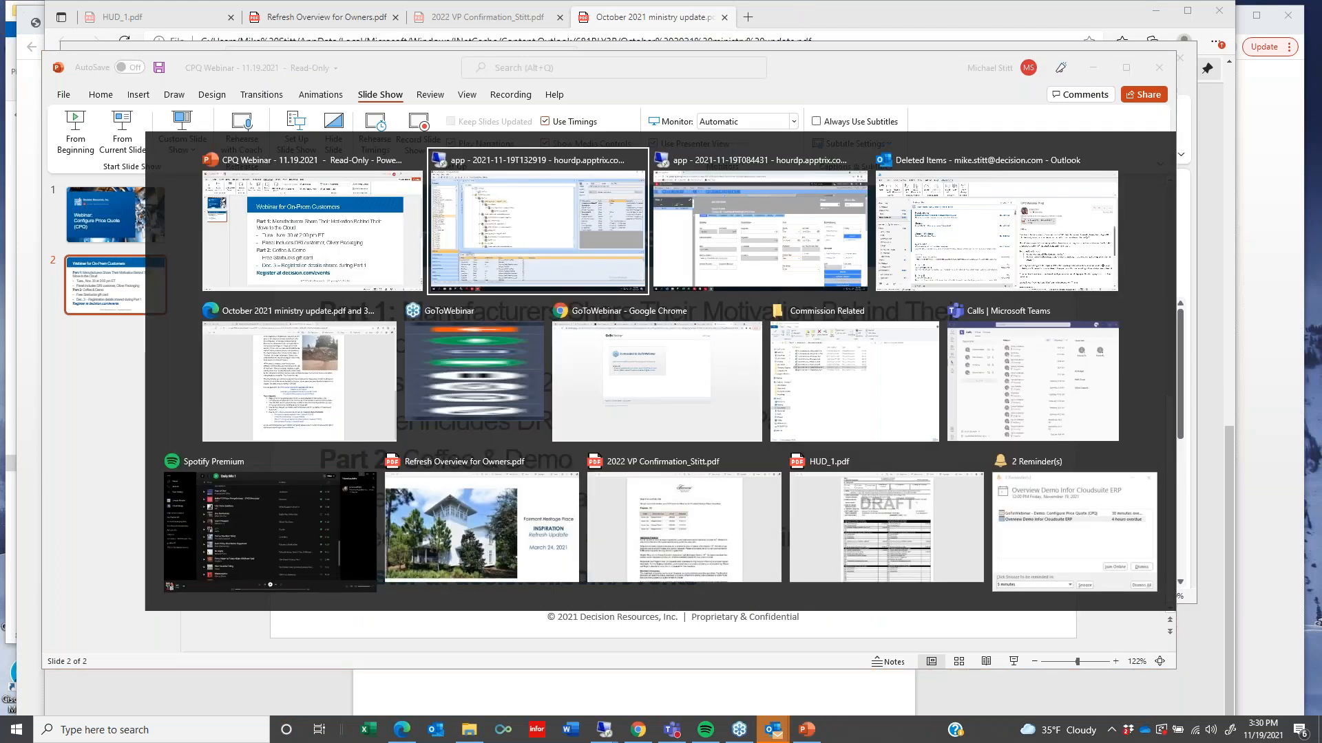
{"action": "key", "text": "alt+Tab"}
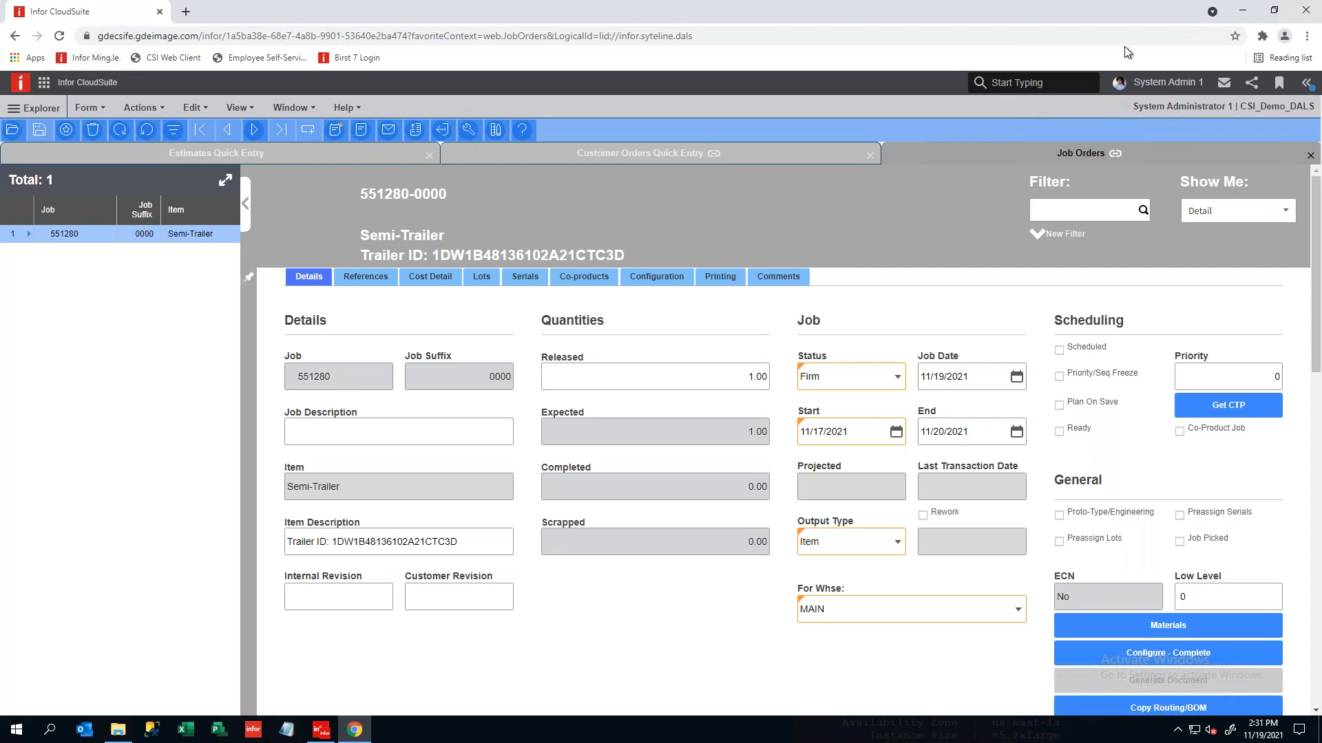
{"action": "left_click", "coordinate": [1243, 12]}
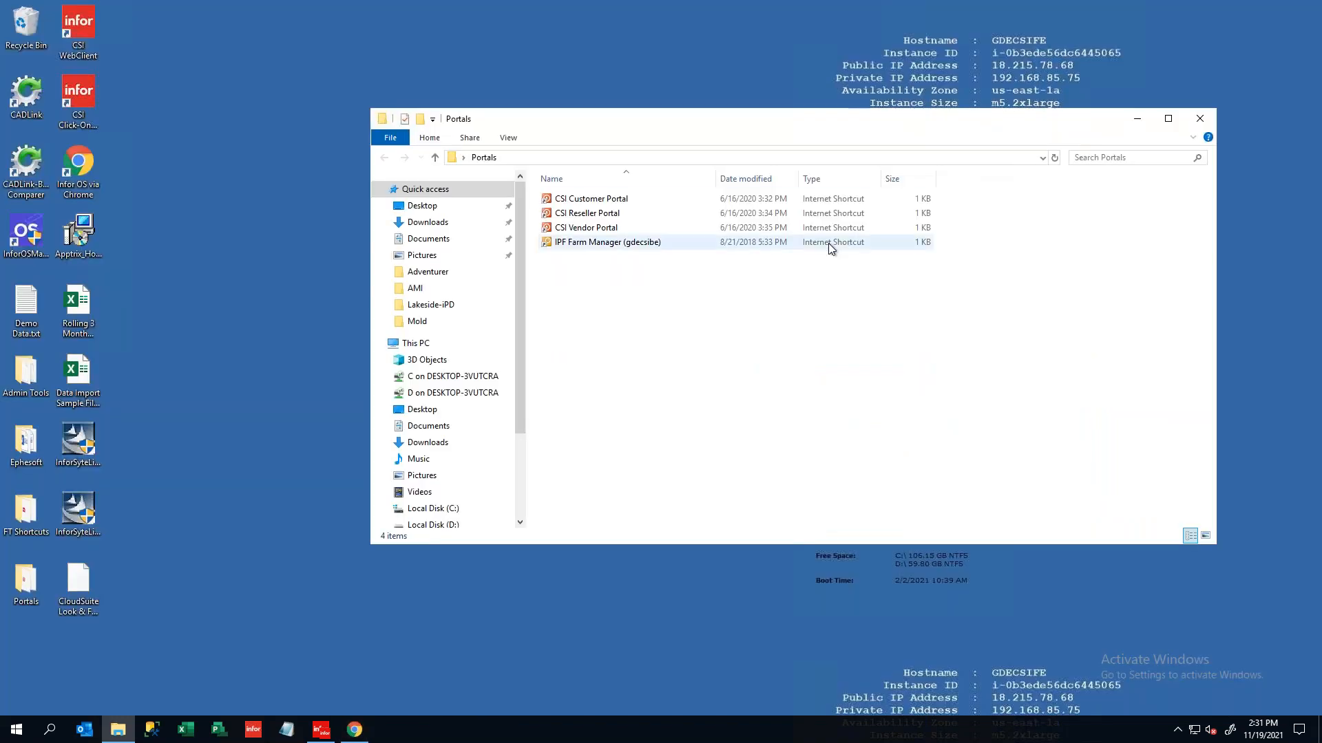
- Open the CSI Customer Portal and sign in with the saved credentials
{"action": "double_click", "coordinate": [617, 199]}
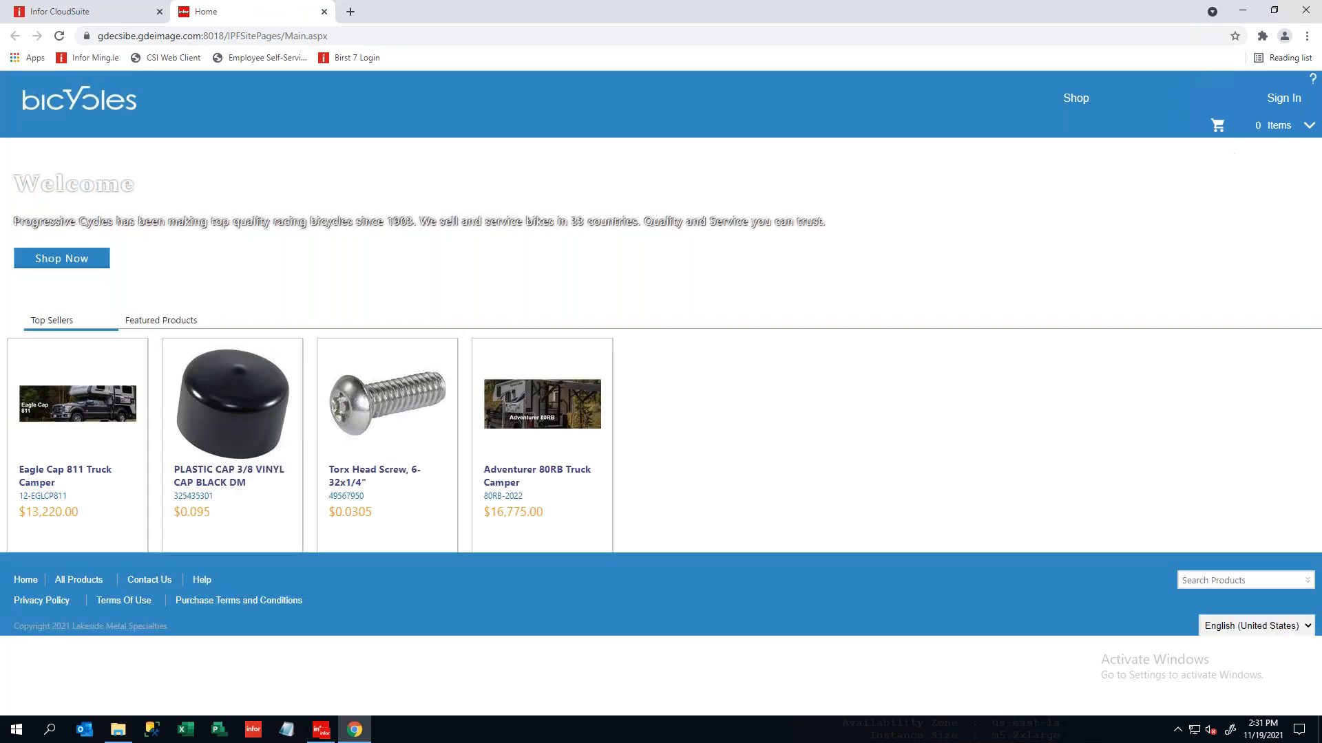
{"action": "left_click", "coordinate": [1271, 105]}
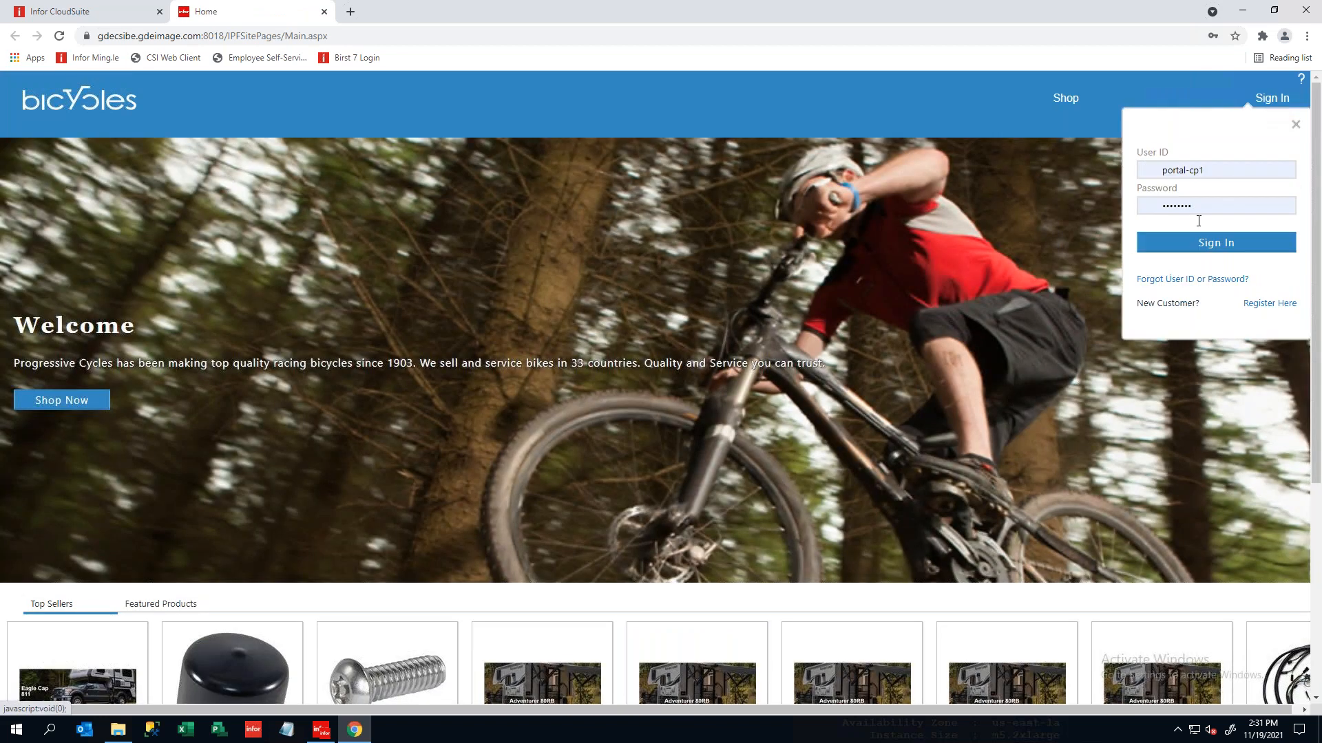
{"action": "left_click", "coordinate": [1206, 245]}
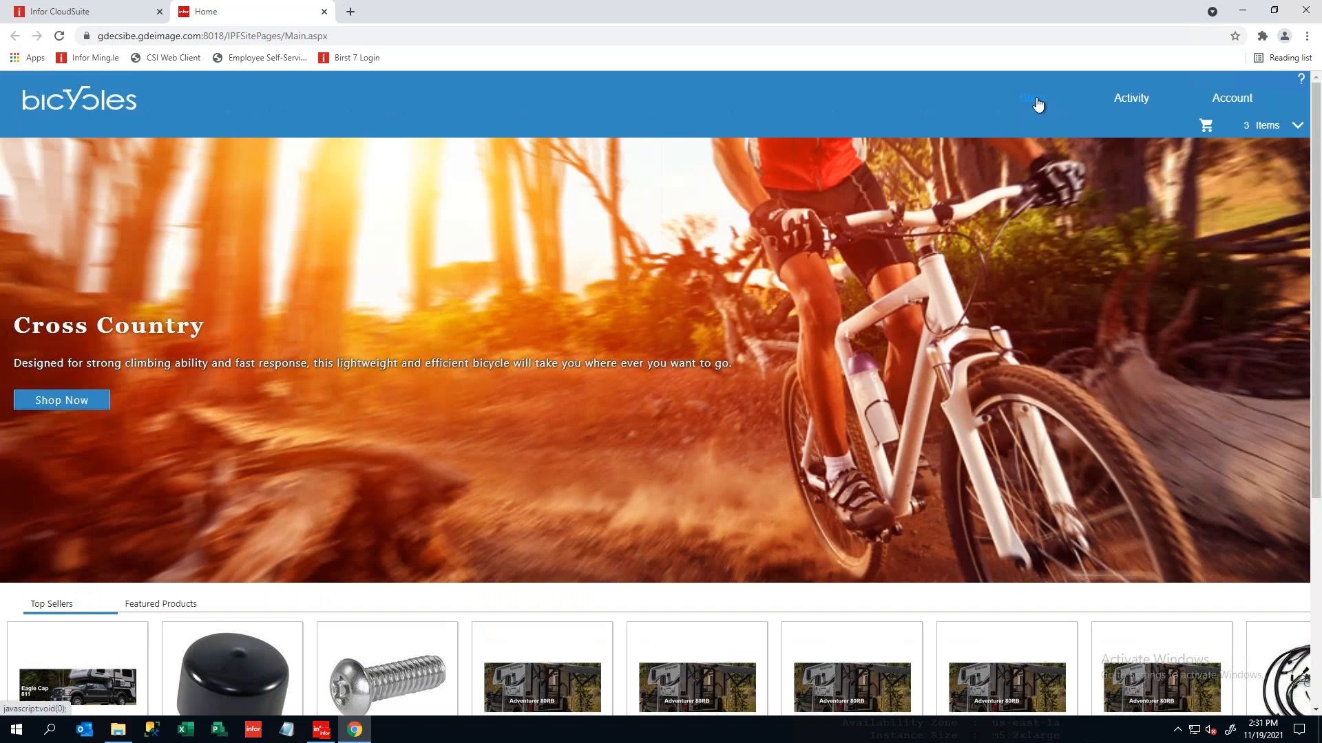
- Open the Configurable Motorhome's product details from the portal's featured products
{"action": "left_click", "coordinate": [1037, 103]}
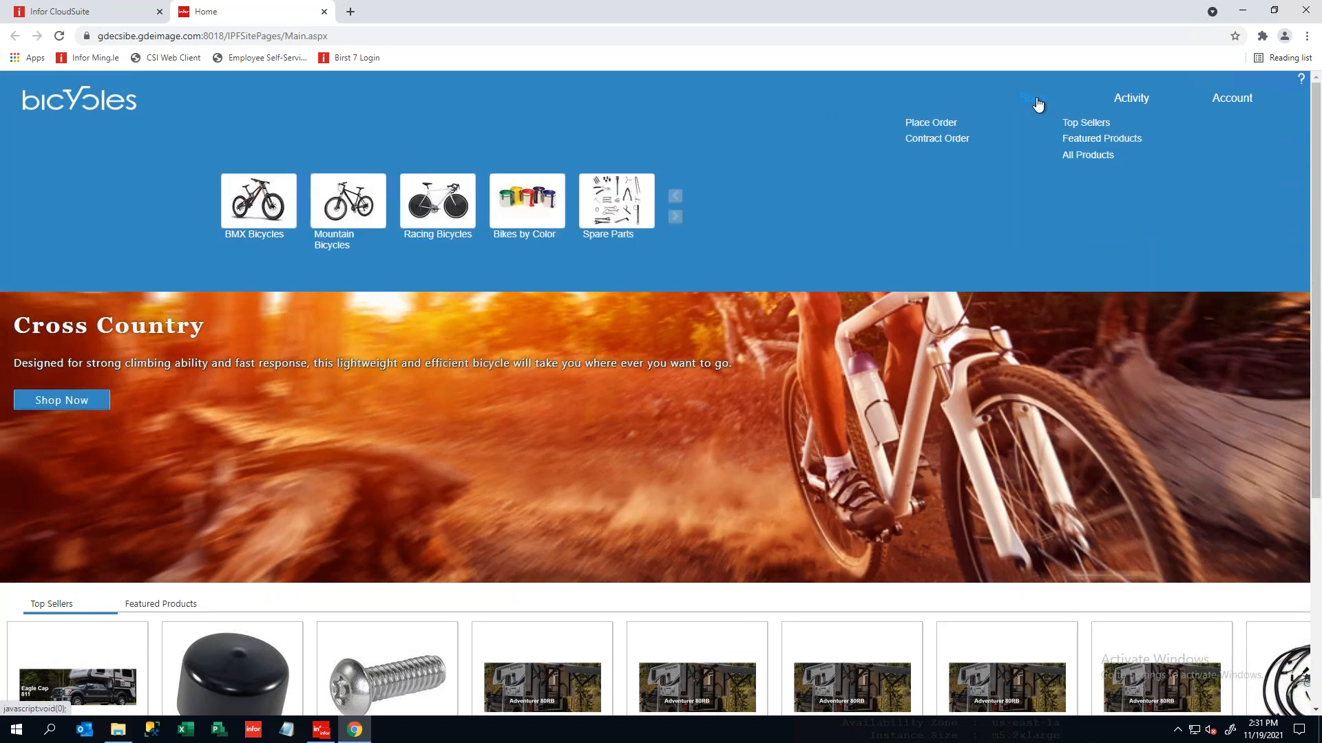
{"action": "left_click", "coordinate": [1082, 138]}
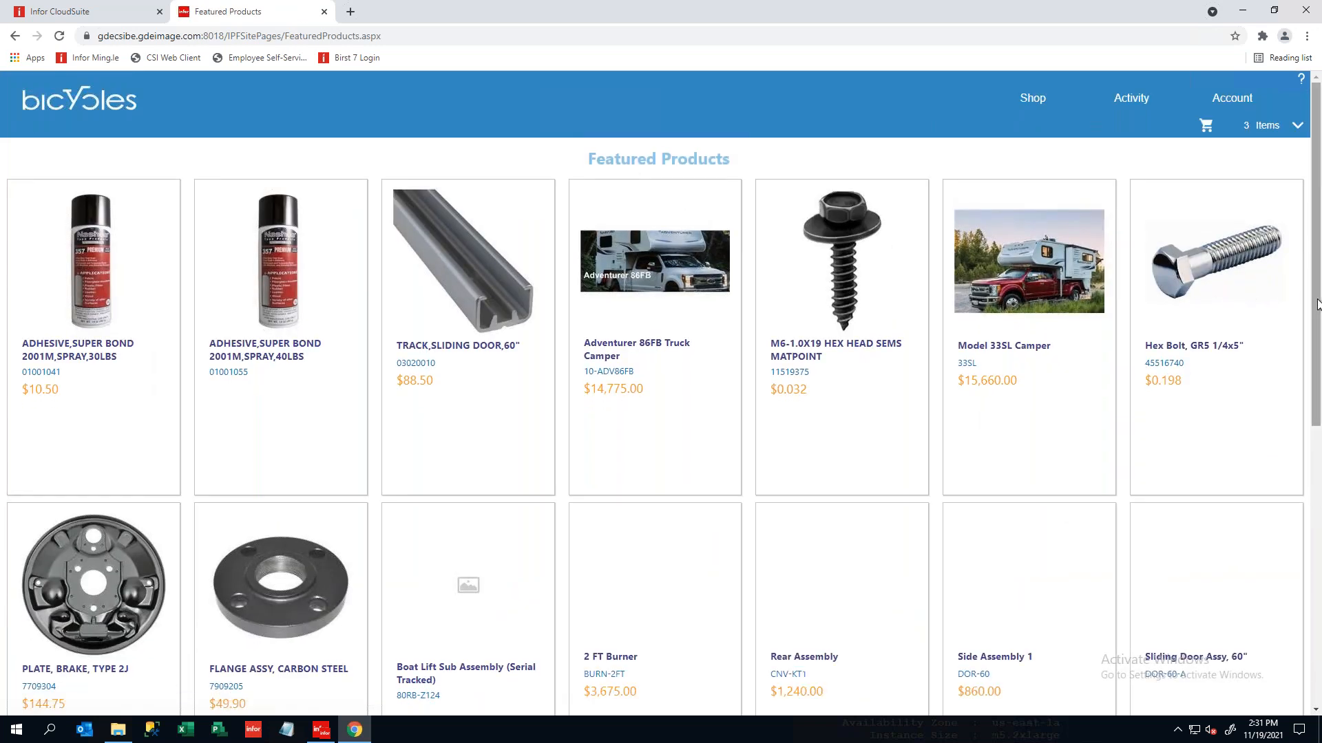
{"action": "scroll", "coordinate": [1315, 397], "scroll_direction": "down", "scroll_amount": 2}
{"action": "left_click_drag", "start_coordinate": [1315, 397], "coordinate": [1303, 613]}
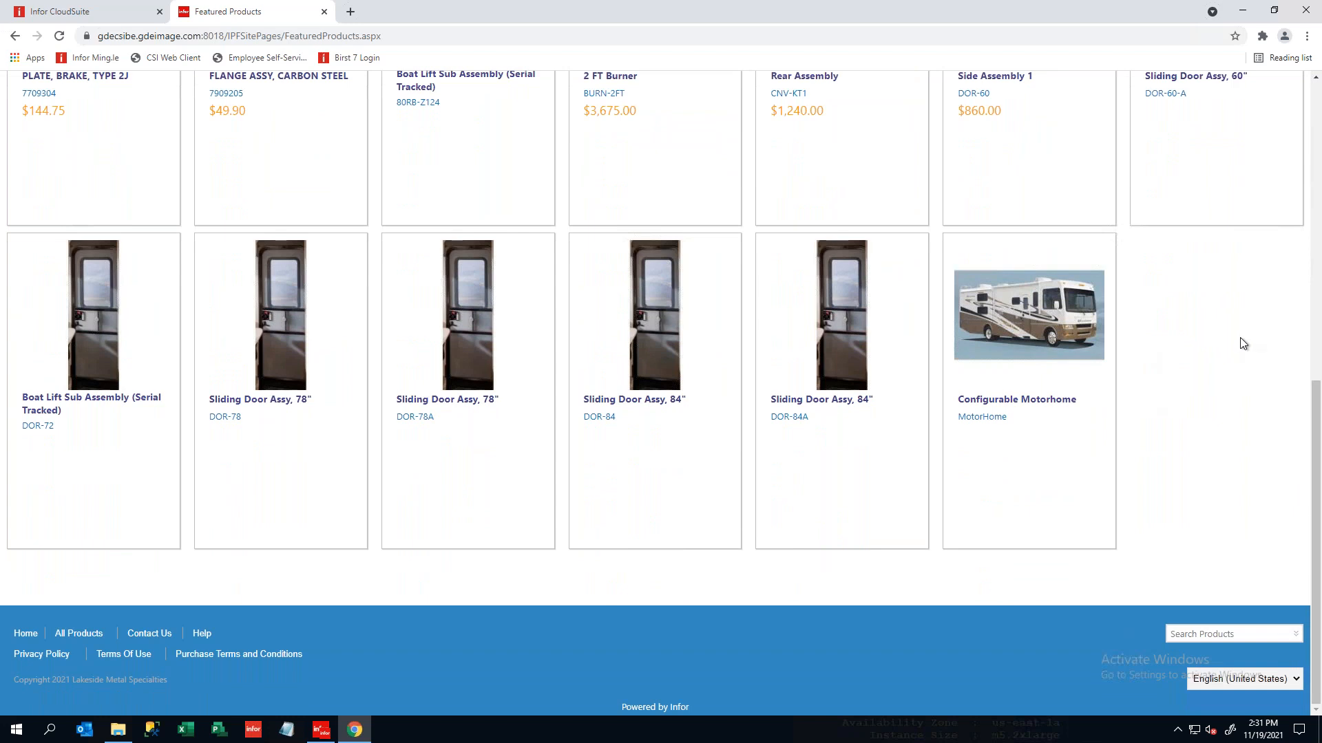
{"action": "left_click", "coordinate": [1079, 307]}
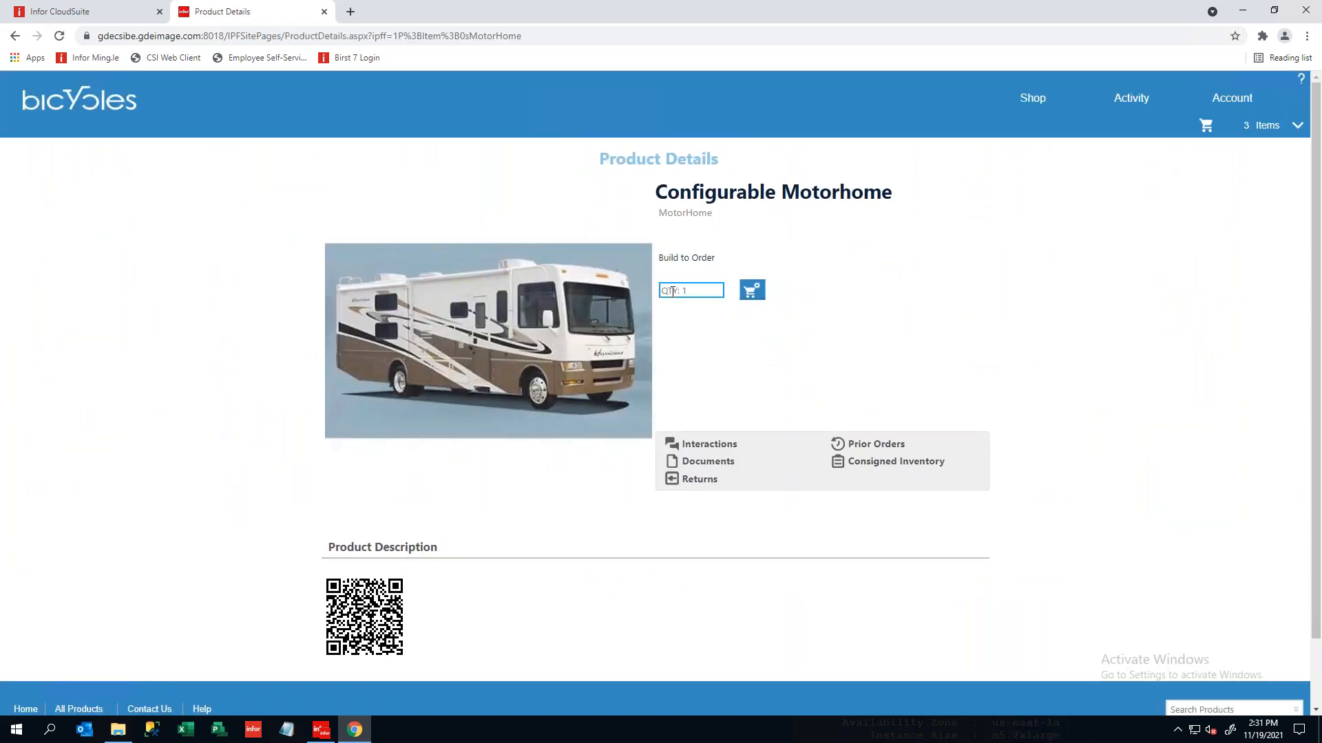
- Add the Configurable Motorhome to the cart with quantity 1 and choose TradeWinds as its RV model
{"action": "type", "text": "1"}
{"action": "key", "text": "Tab"}
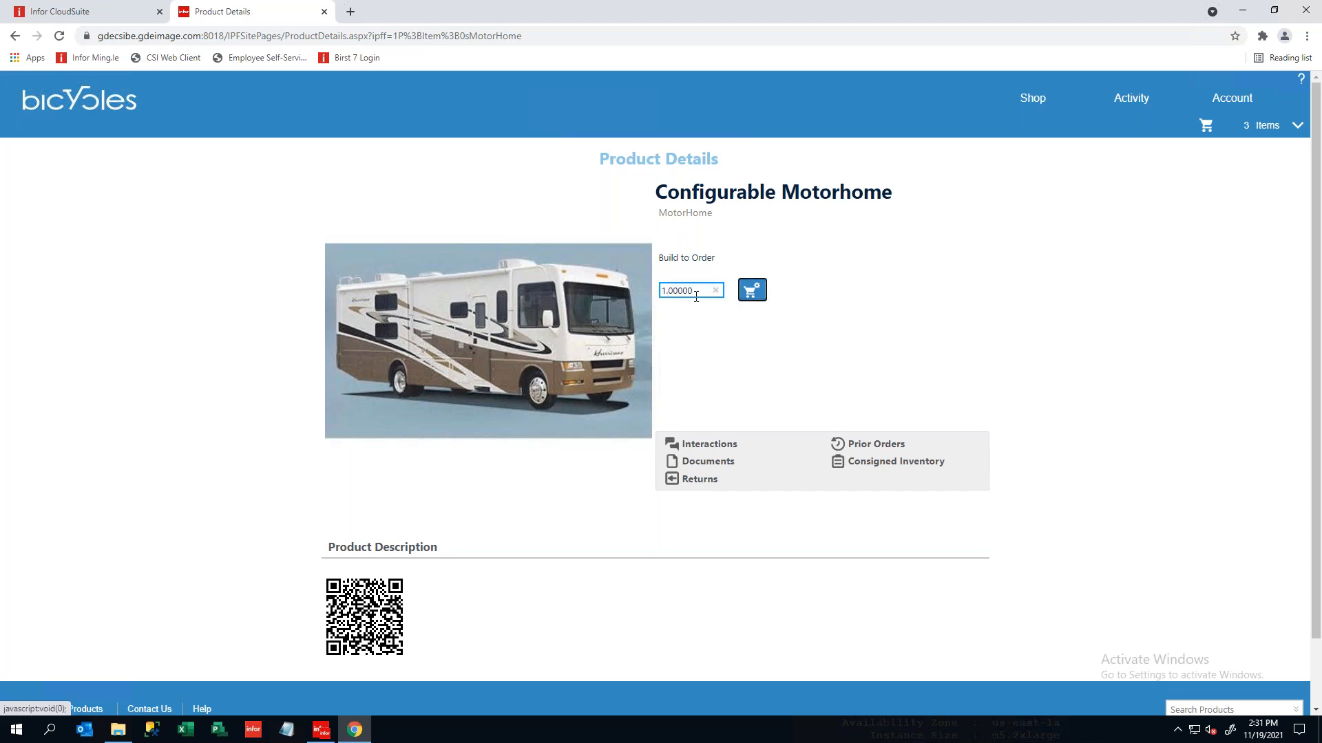
{"action": "left_click", "coordinate": [752, 292]}
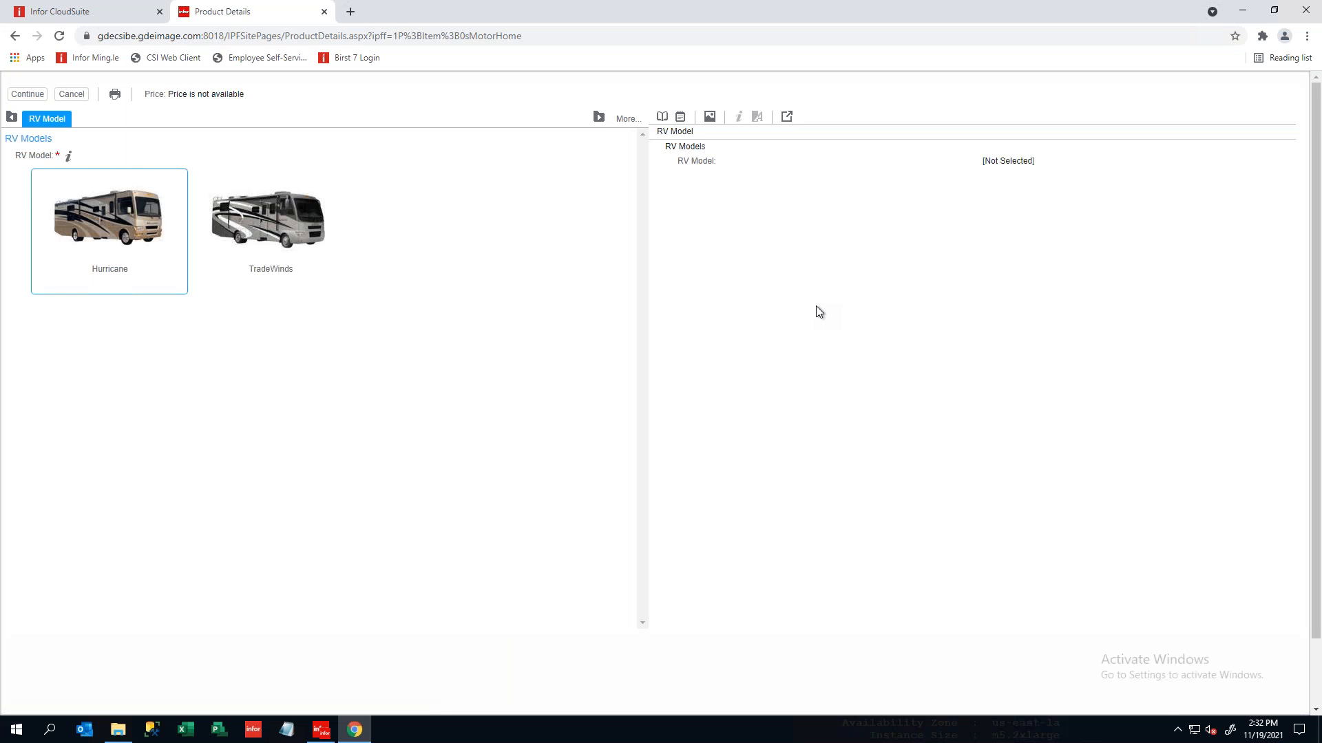
{"action": "left_click", "coordinate": [277, 219]}
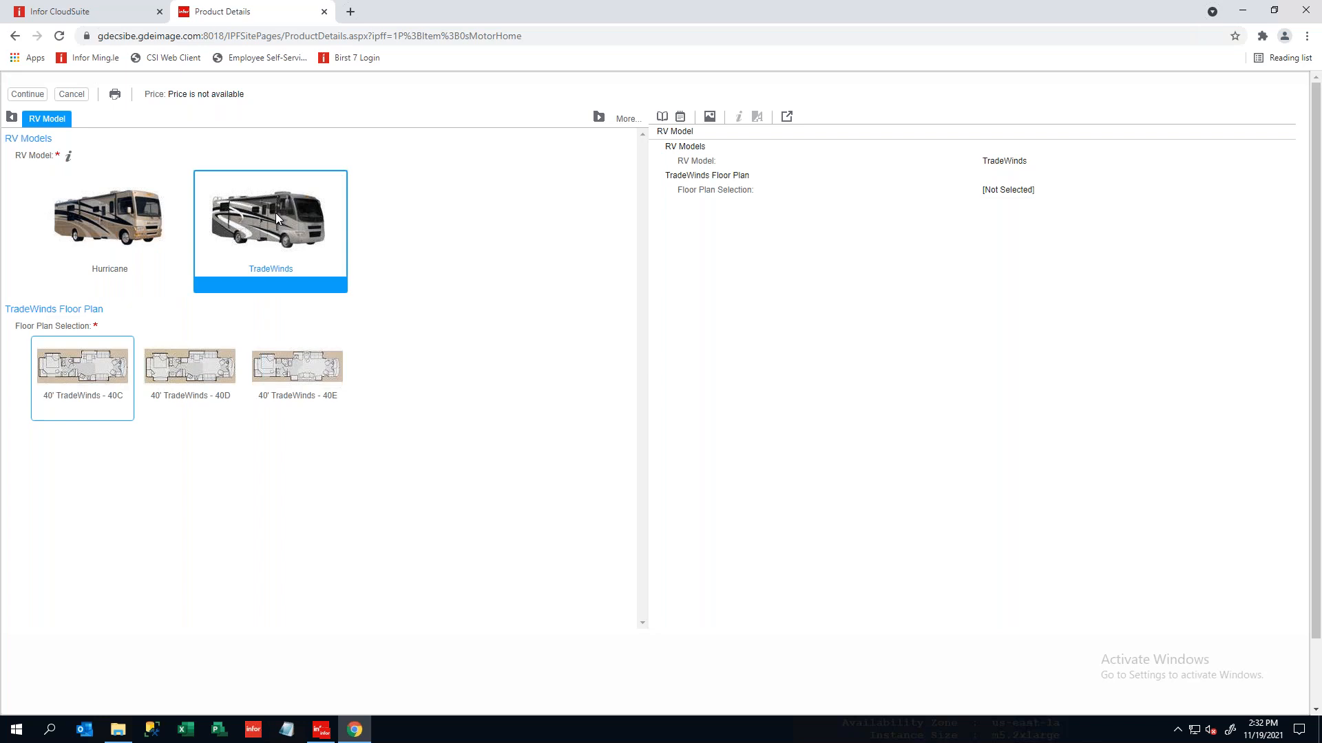
- Choose the 40' TradeWinds - 40E floor plan with the Manhatten Graphics Package, leaving Default RV off
{"action": "left_click", "coordinate": [200, 365]}
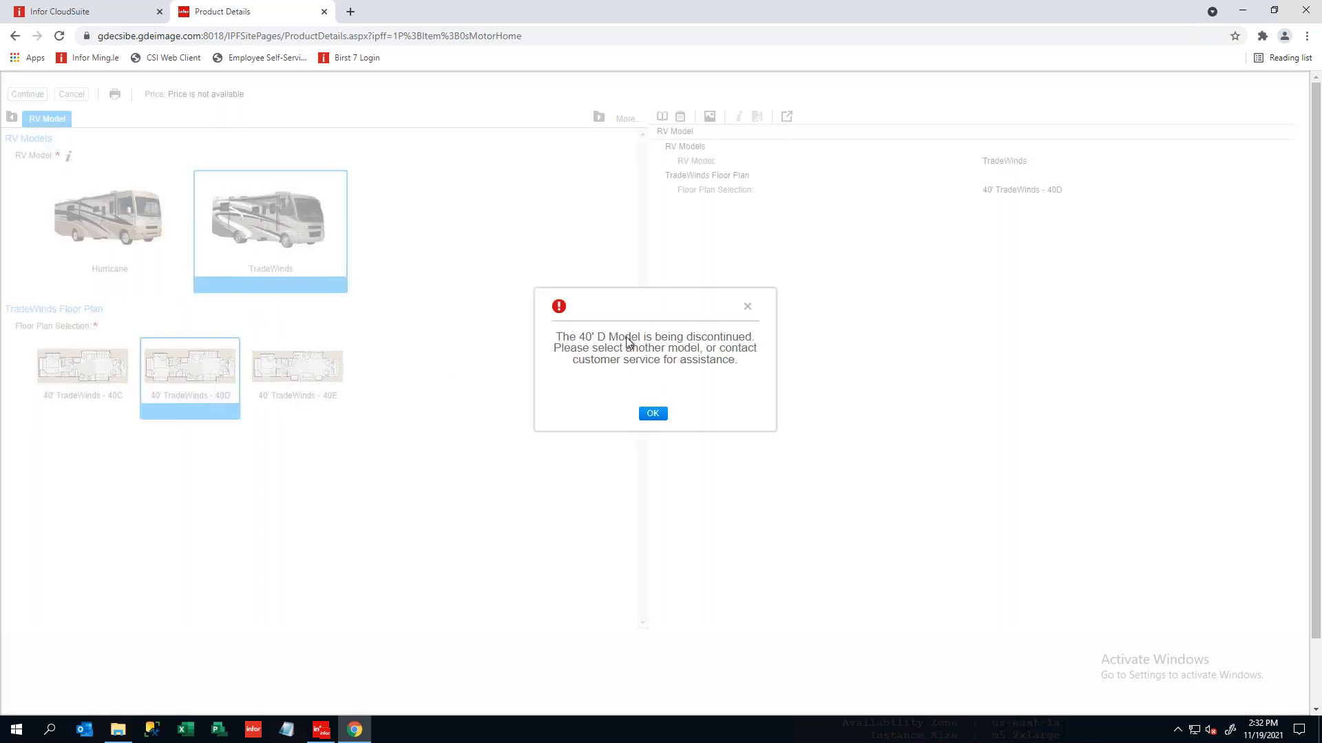
{"action": "left_click", "coordinate": [651, 415]}
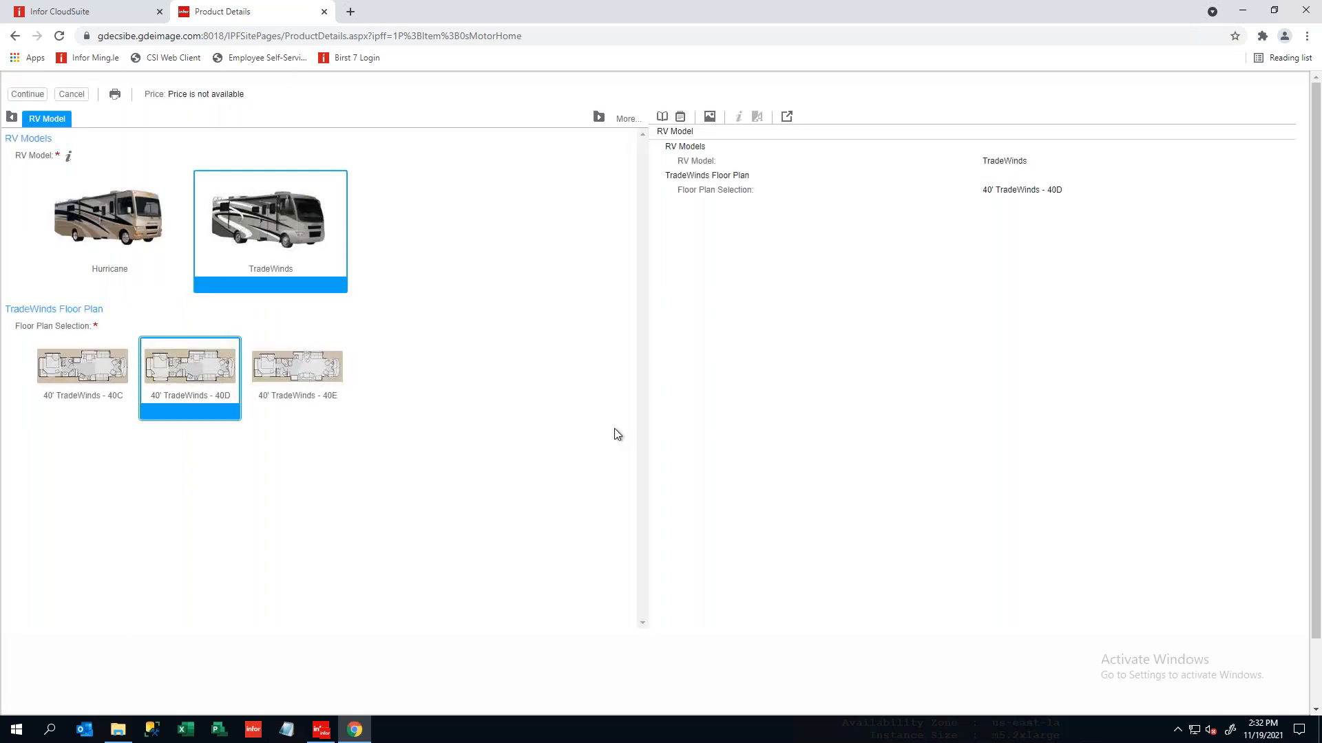
{"action": "left_click", "coordinate": [285, 371]}
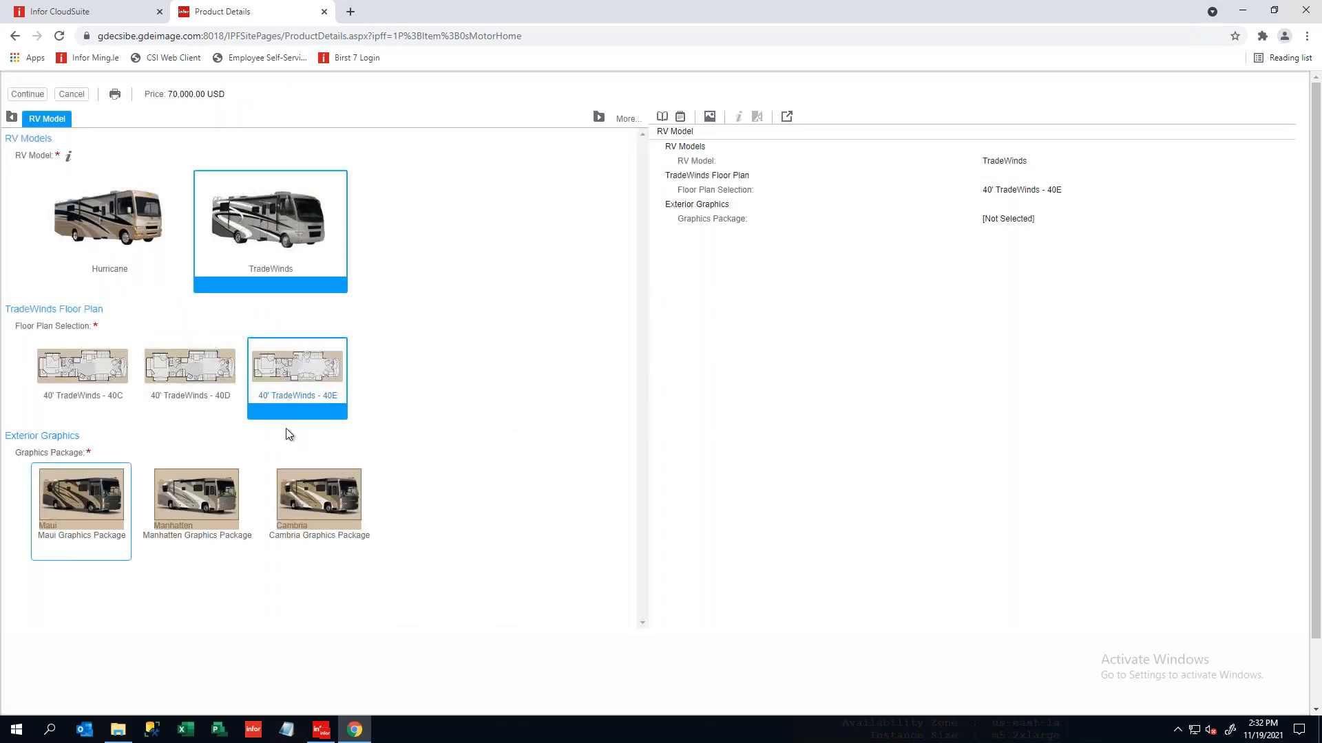
{"action": "left_click", "coordinate": [201, 494]}
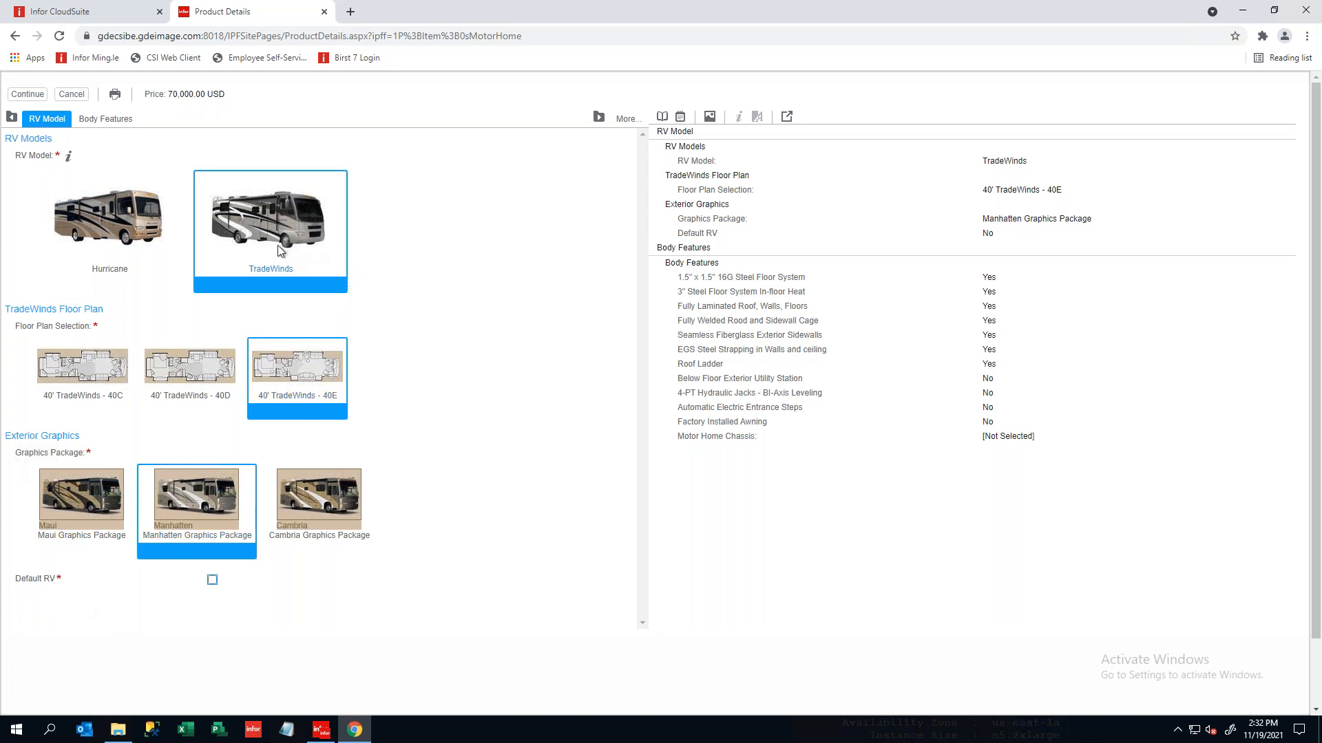
{"action": "left_click", "coordinate": [212, 581]}
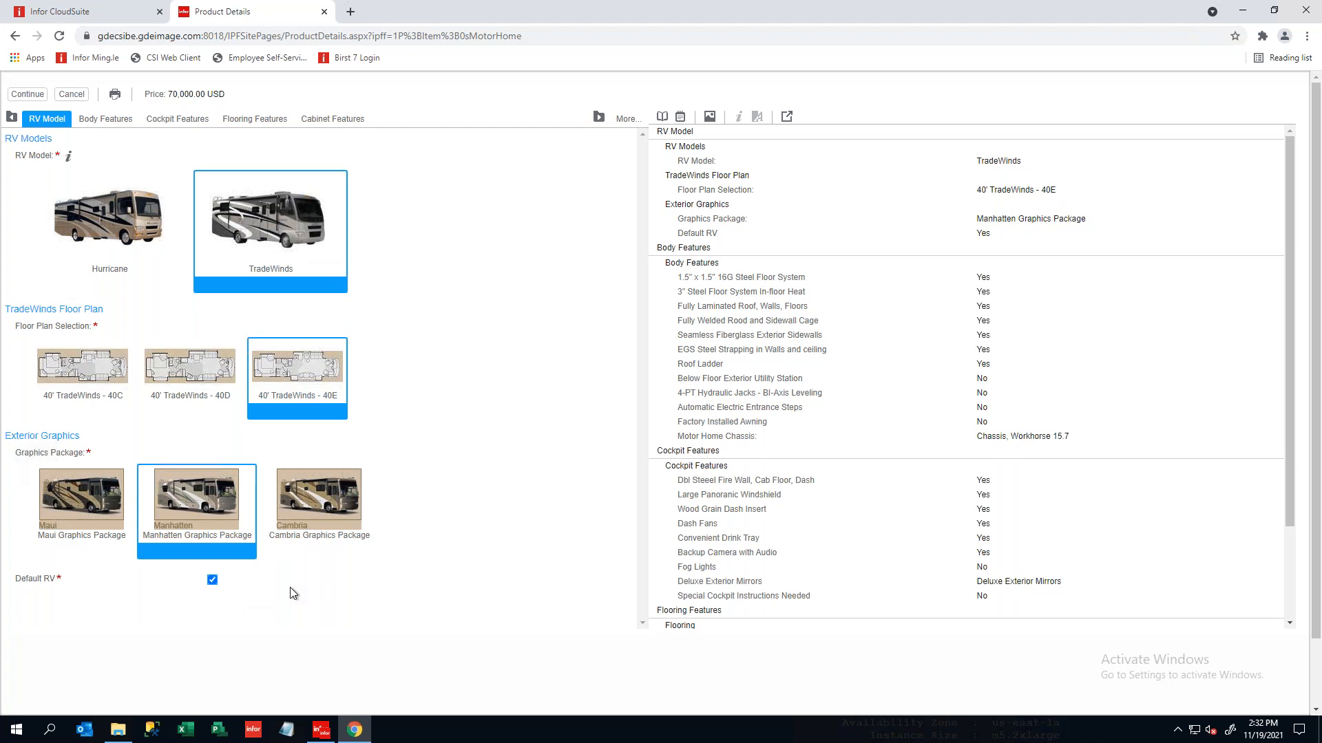
{"action": "left_click", "coordinate": [212, 581]}
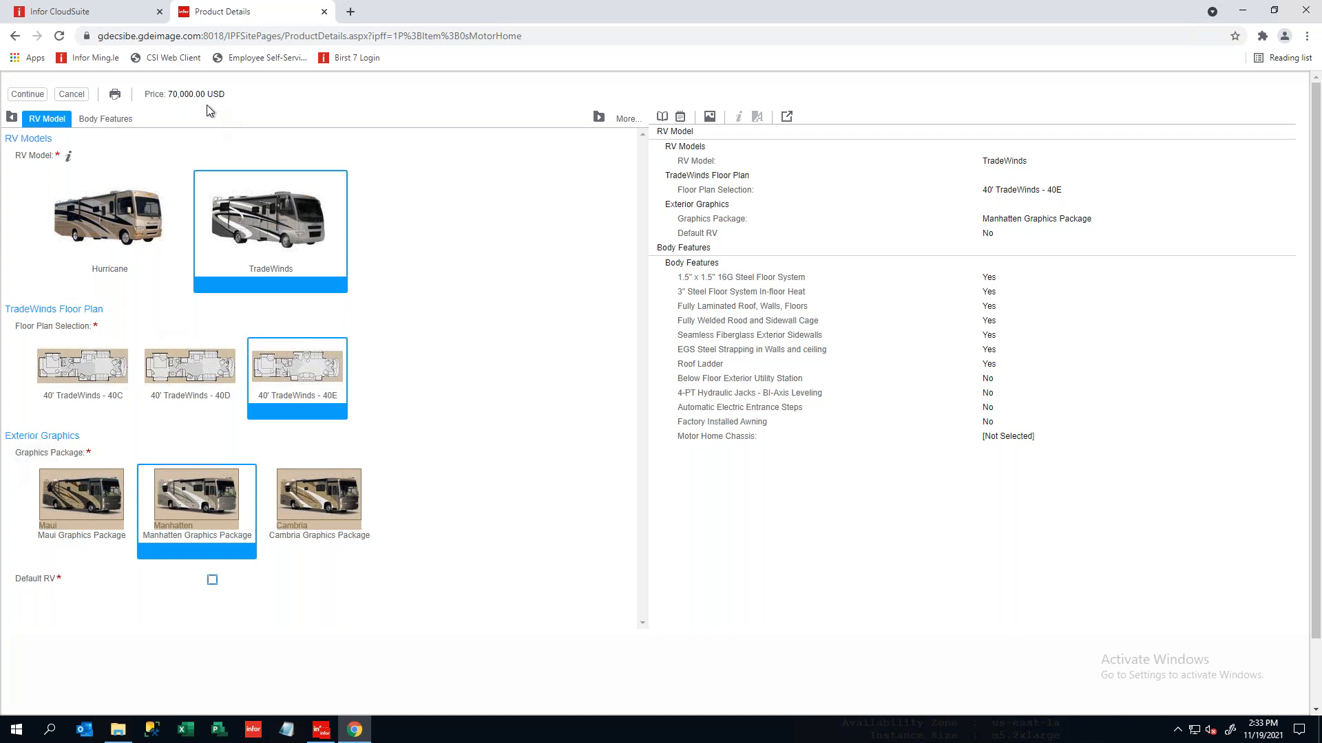
- Add Automatic Electric Entrance Steps and the Workhorse 18.0 chassis to the body features, and Fog Lights to the cockpit features
{"action": "left_click", "coordinate": [104, 118]}
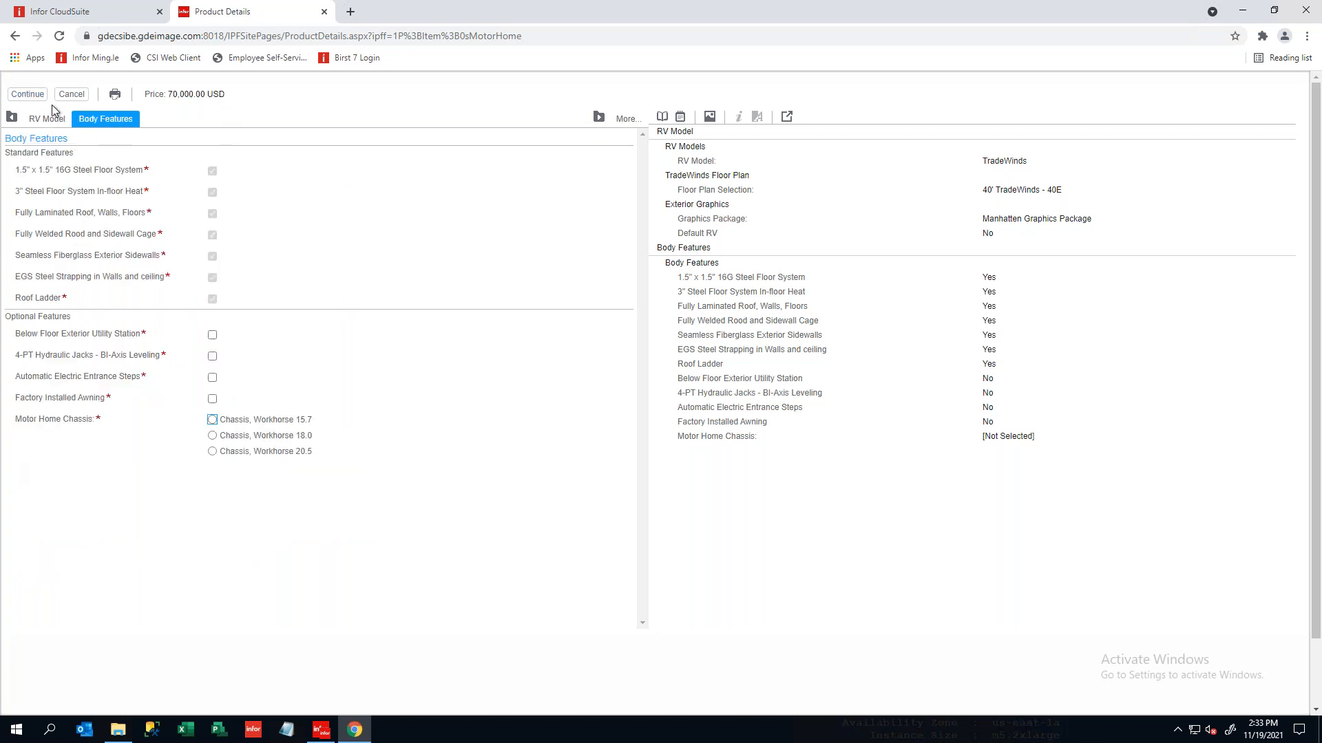
{"action": "left_click", "coordinate": [212, 377]}
{"action": "left_click", "coordinate": [212, 436]}
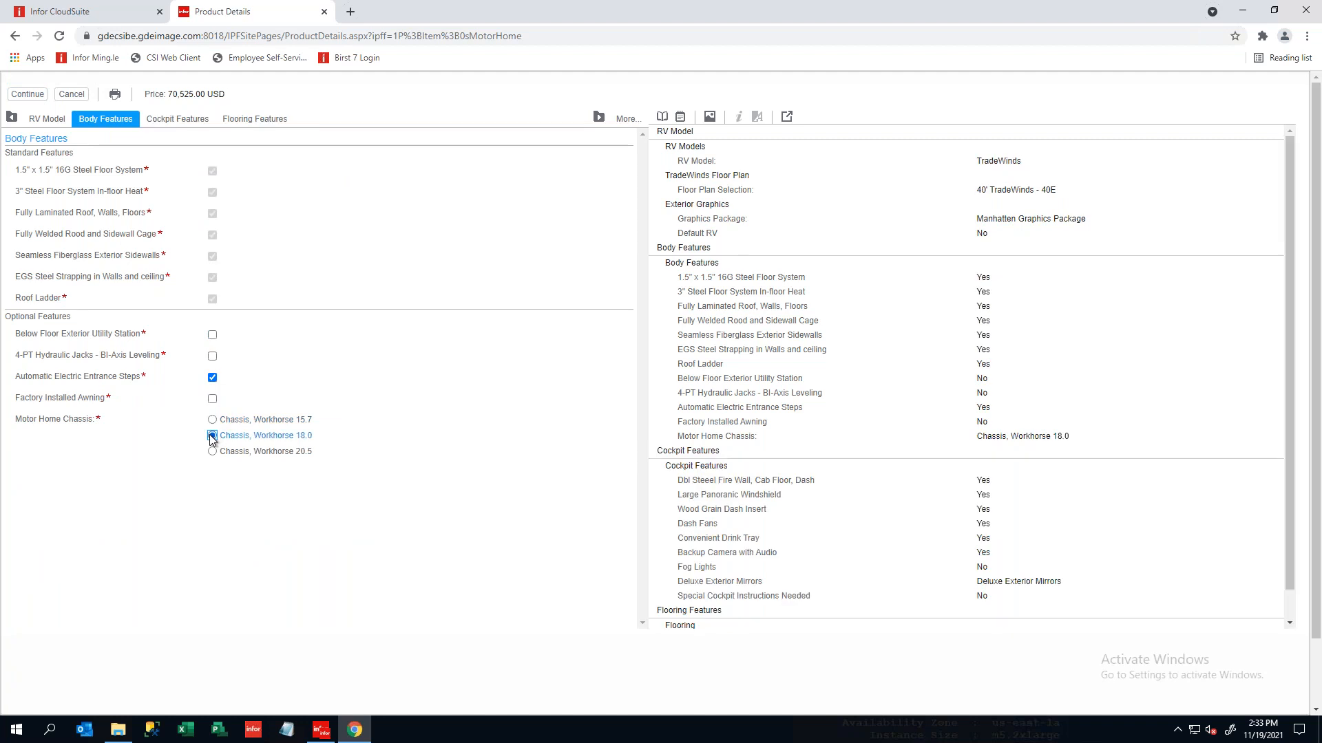
{"action": "left_click", "coordinate": [168, 120]}
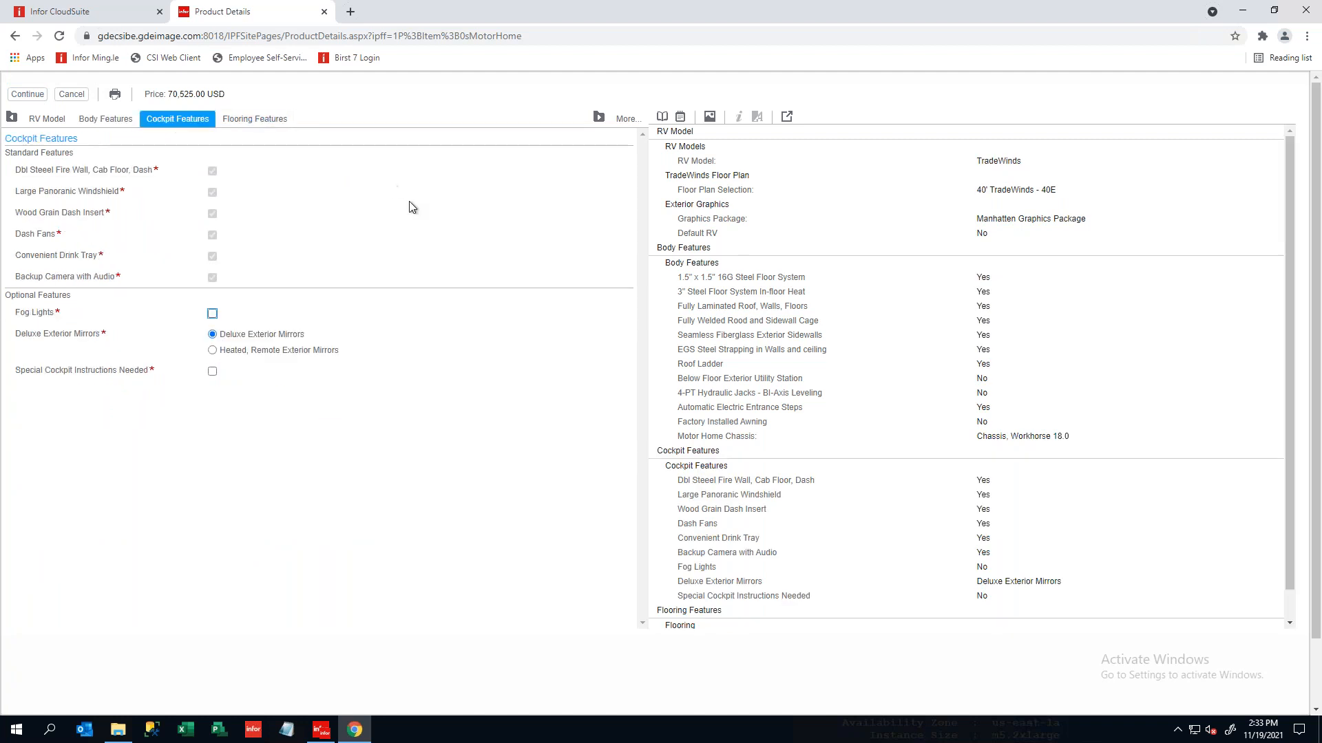
{"action": "left_click", "coordinate": [212, 314]}
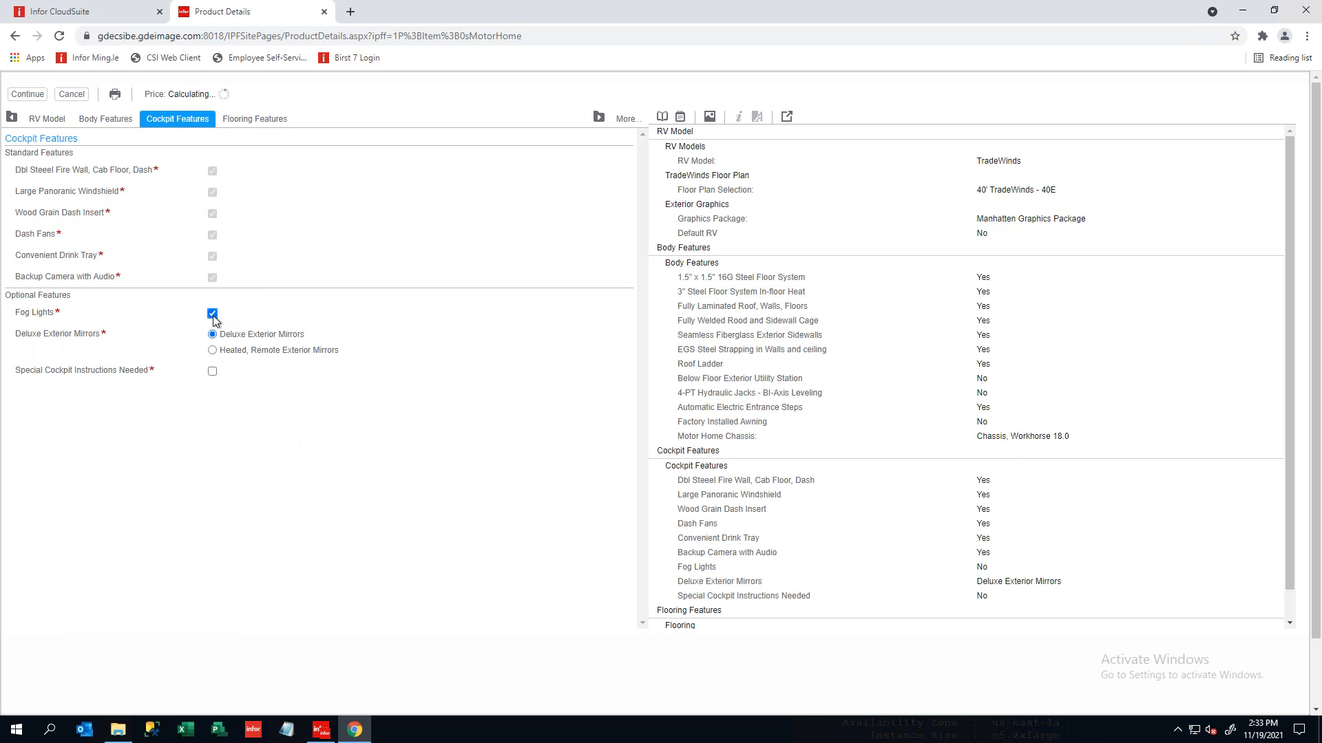
- Configure the flooring with Textured Carpeting in Villa Beige and Asian Tiger linoleum for the kitchen and bath
{"action": "left_click", "coordinate": [258, 118]}
{"action": "left_click", "coordinate": [146, 209]}
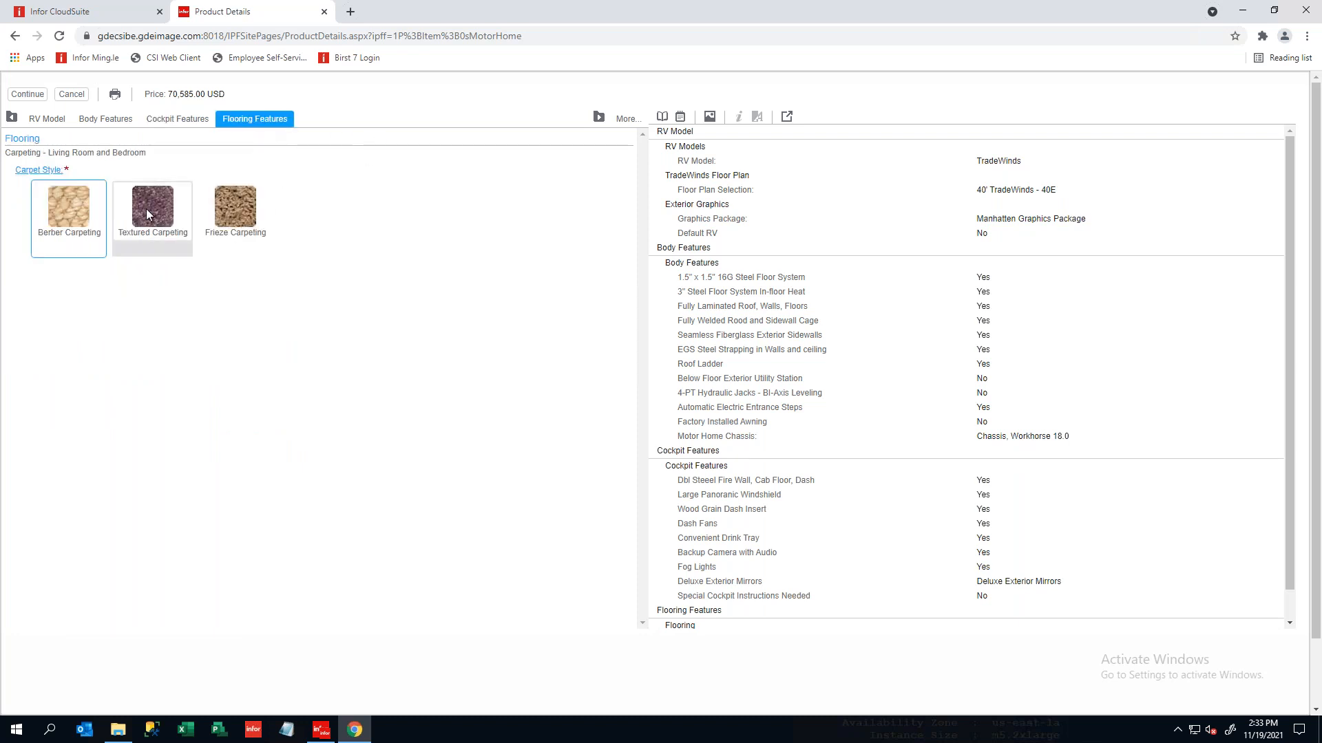
{"action": "left_click", "coordinate": [225, 299]}
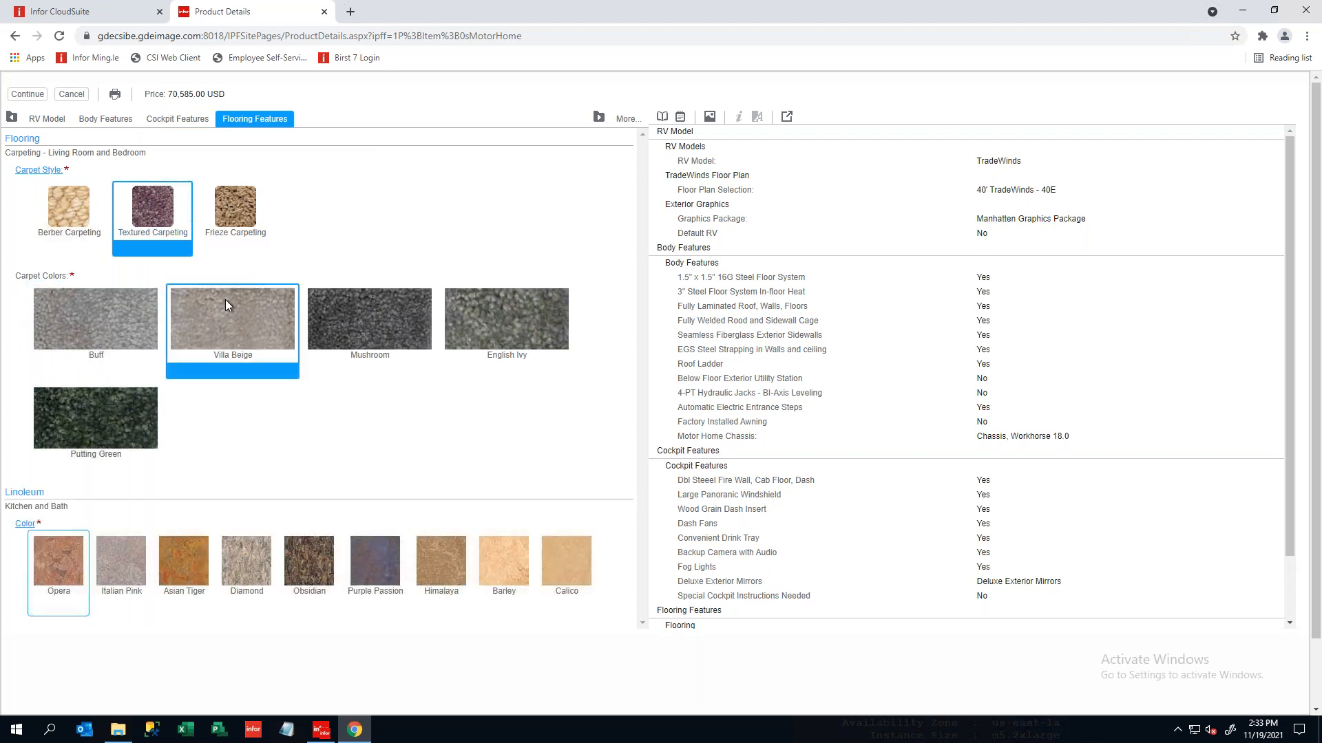
{"action": "left_click", "coordinate": [189, 562]}
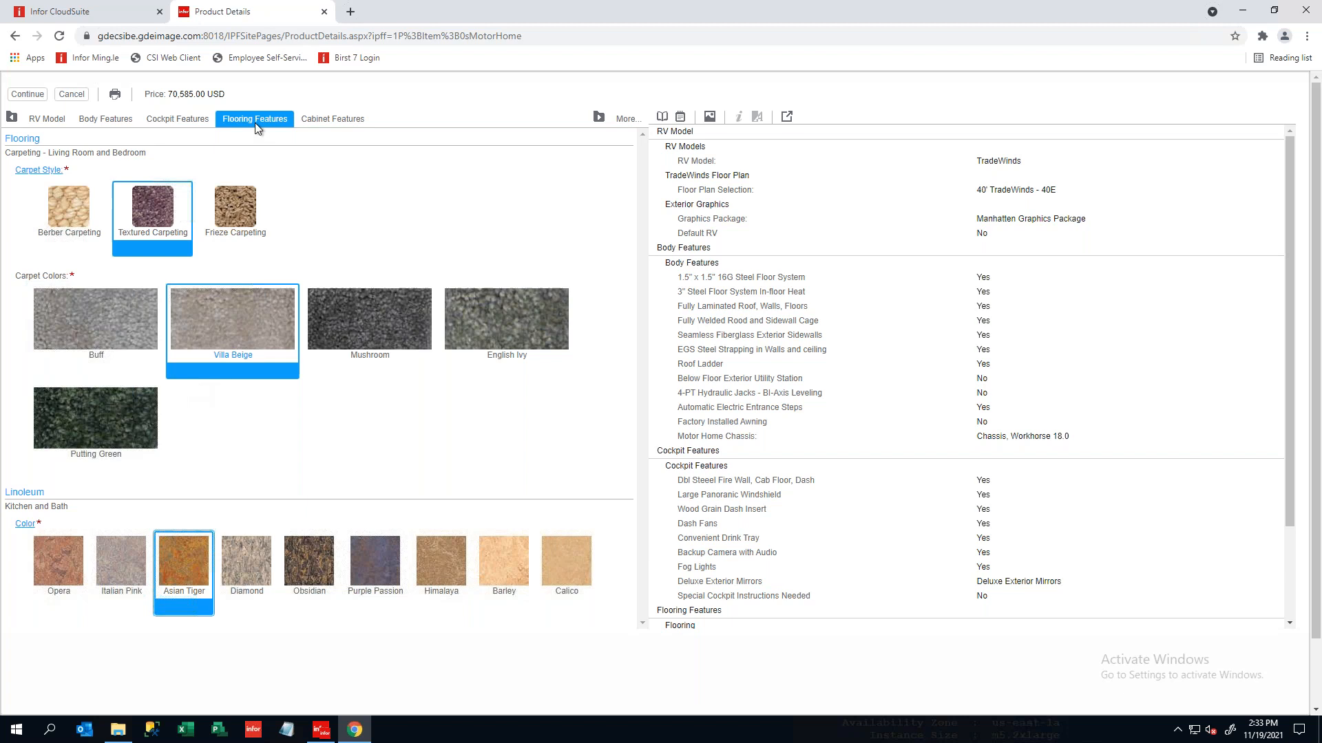
- Configure the cabinets with the Olympus style, Cinnamon finish and Contemporary Hardware
{"action": "left_click", "coordinate": [325, 118]}
{"action": "left_click", "coordinate": [267, 221]}
{"action": "left_click", "coordinate": [256, 380]}
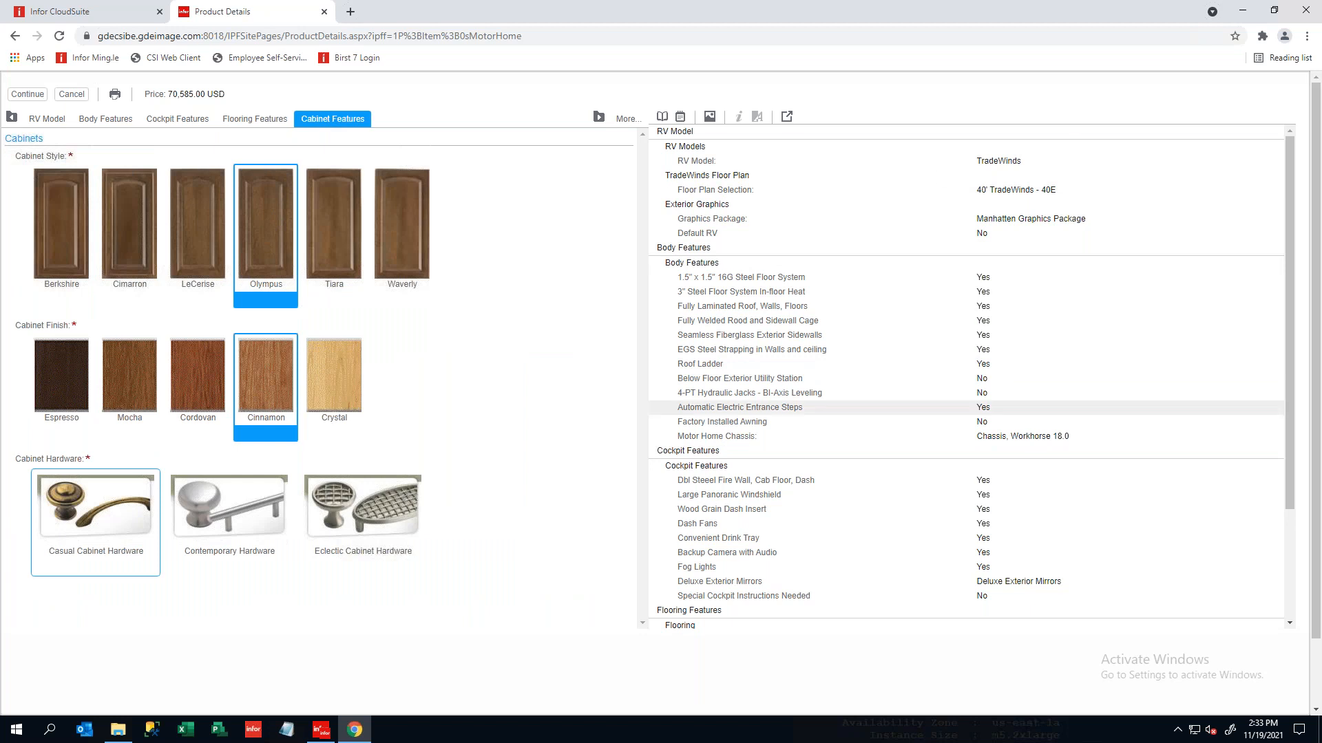
{"action": "left_click", "coordinate": [225, 500]}
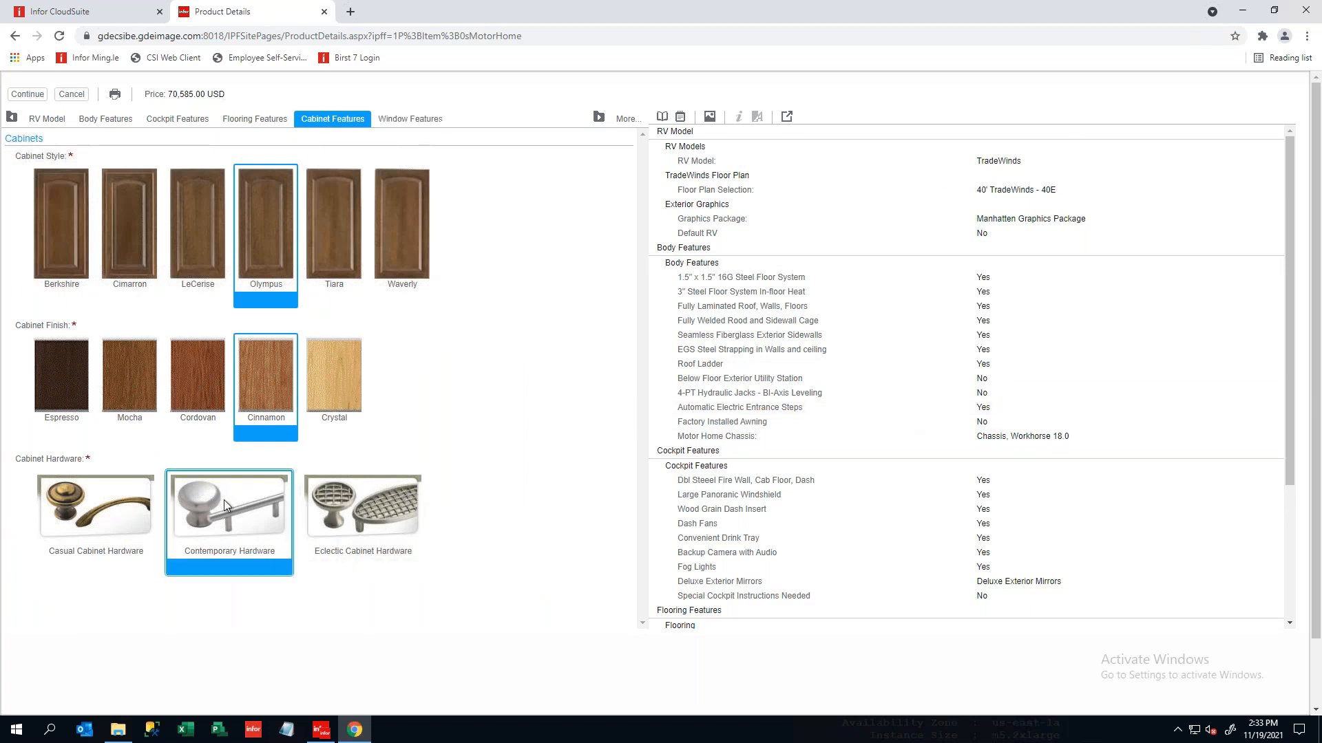
- Choose Mini Blinds Throughout in Burgaundy as the motorhome's window coverings
{"action": "left_click", "coordinate": [396, 123]}
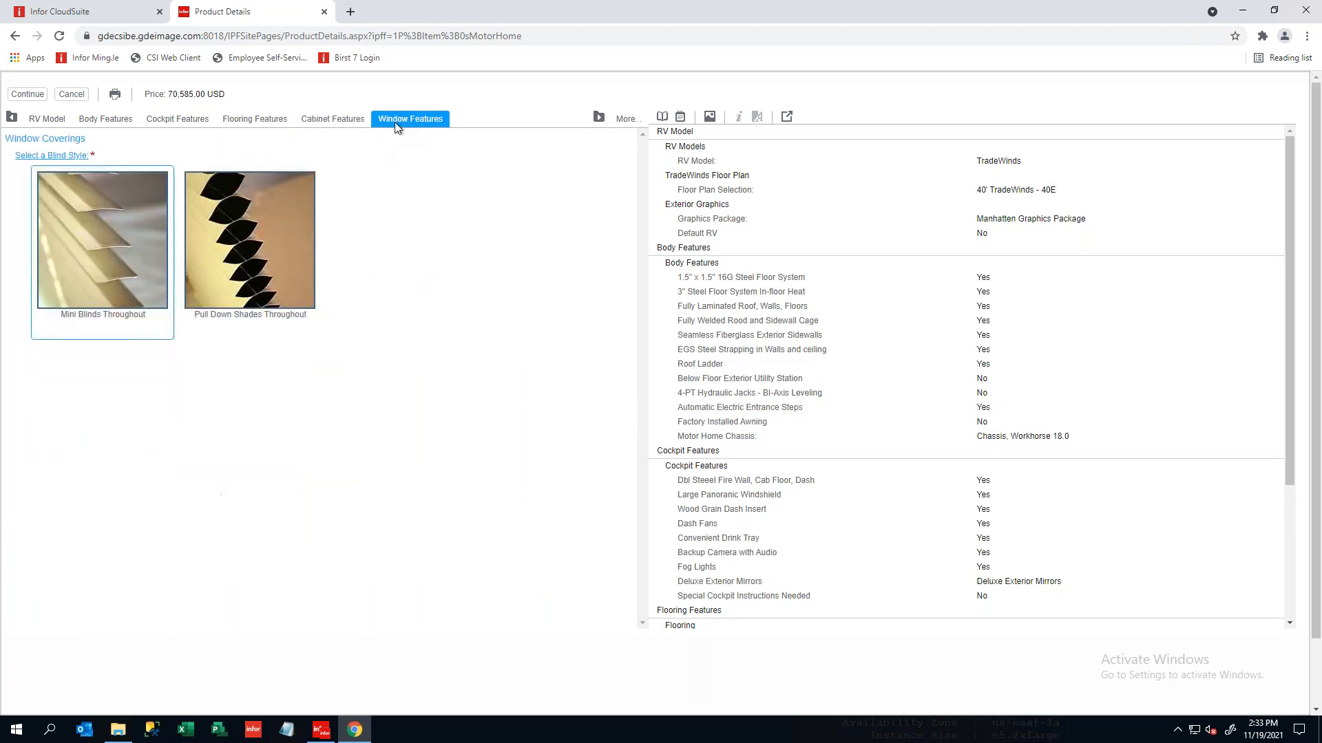
{"action": "left_click", "coordinate": [110, 208]}
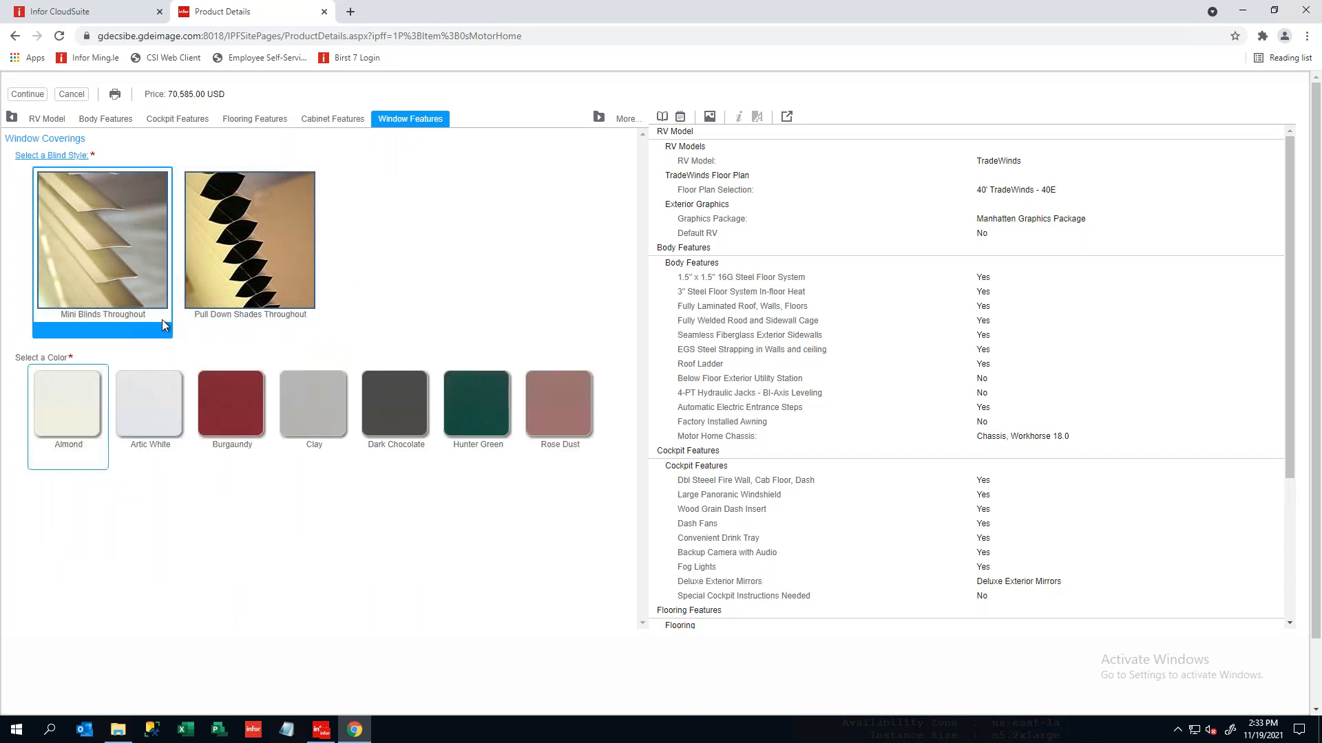
{"action": "left_click", "coordinate": [223, 410]}
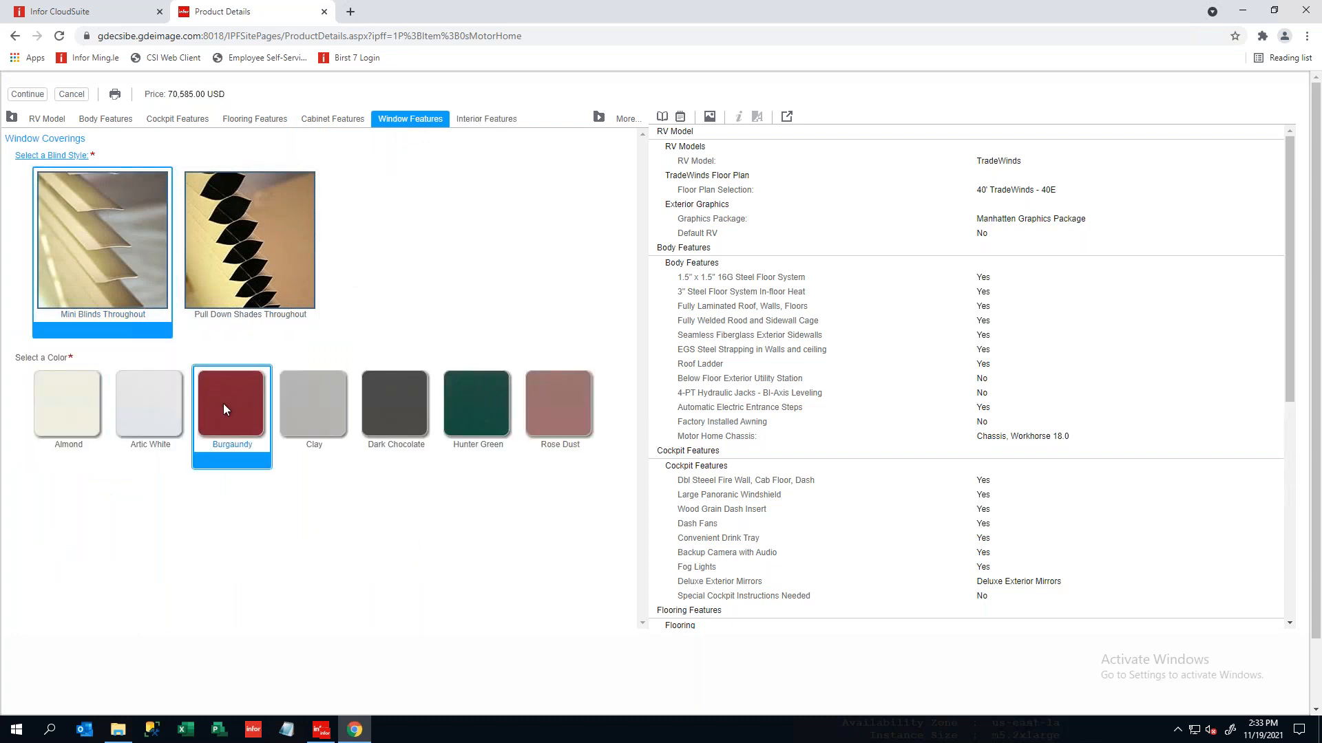
- Choose the Moen 7560 Single Handle kitchen faucet and the 3 Burner High Output Gas Oven with Microwave for the interior
{"action": "left_click", "coordinate": [484, 121]}
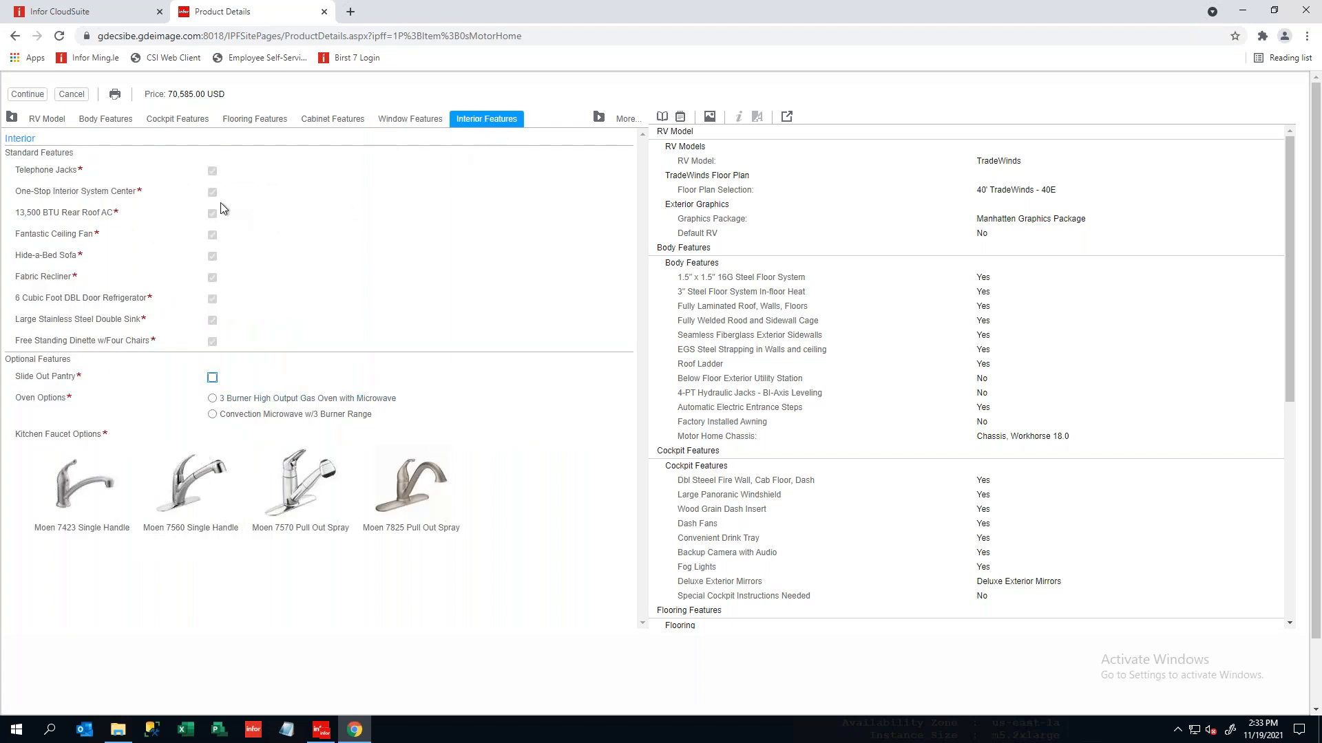
{"action": "left_click", "coordinate": [180, 508]}
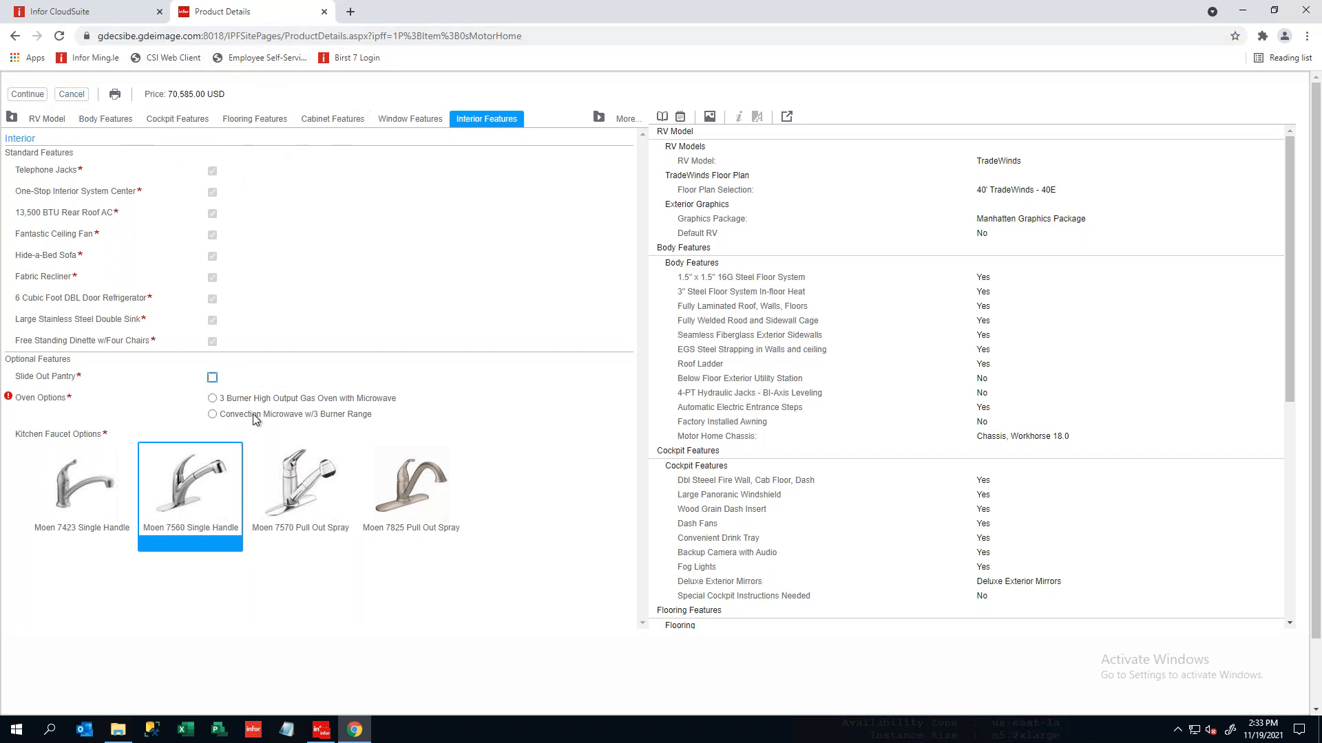
{"action": "left_click", "coordinate": [213, 399]}
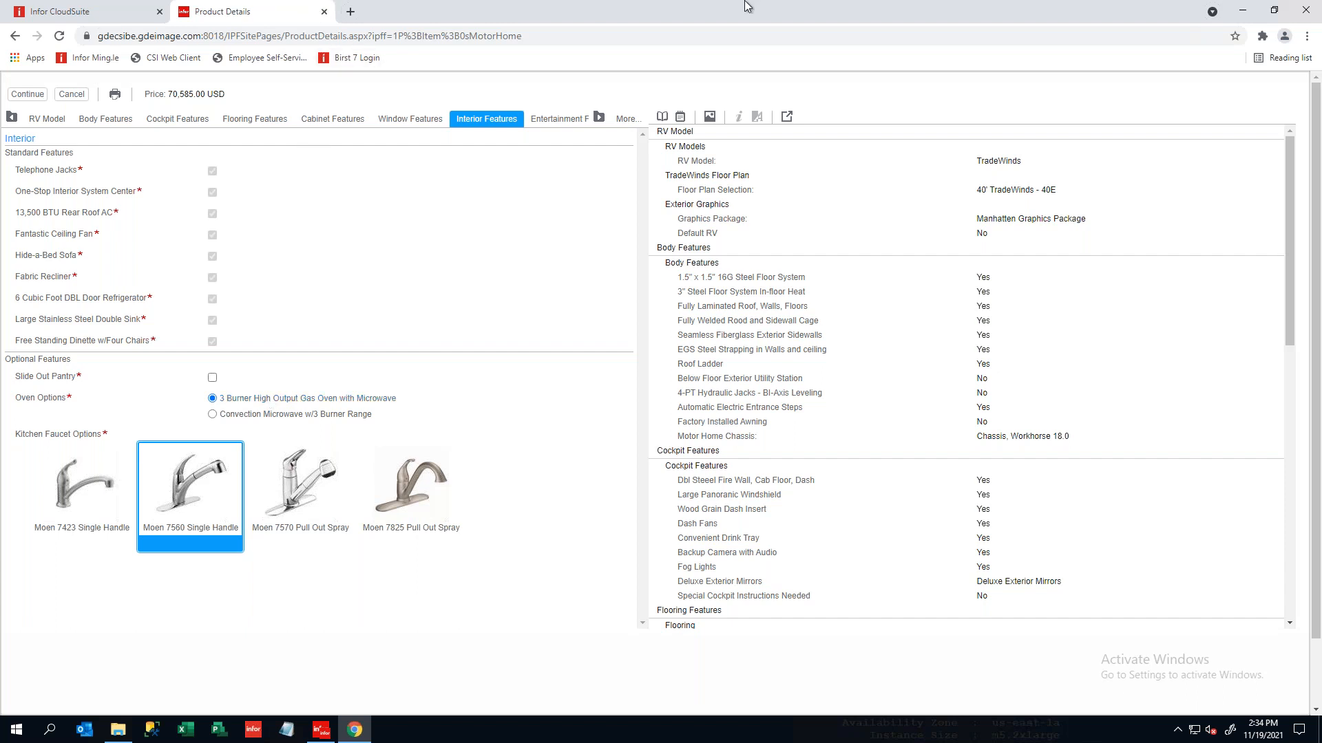
- Accept the default entertainment features, and choose a Full Size Bed and a Cobblestone glass shower door for the bedroom and bathroom
{"action": "mouse_move", "coordinate": [764, 6]}
{"action": "left_click", "coordinate": [547, 121]}
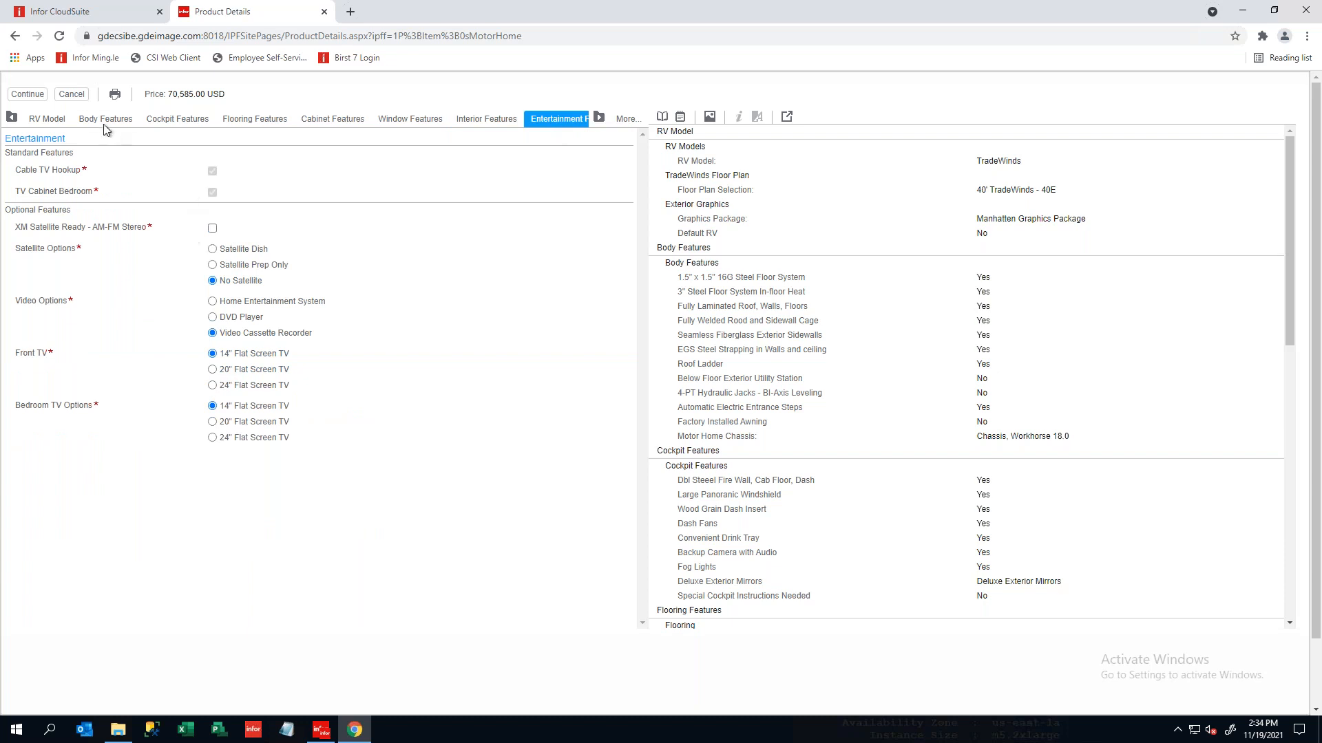
{"action": "left_click", "coordinate": [28, 95]}
{"action": "left_click", "coordinate": [215, 307]}
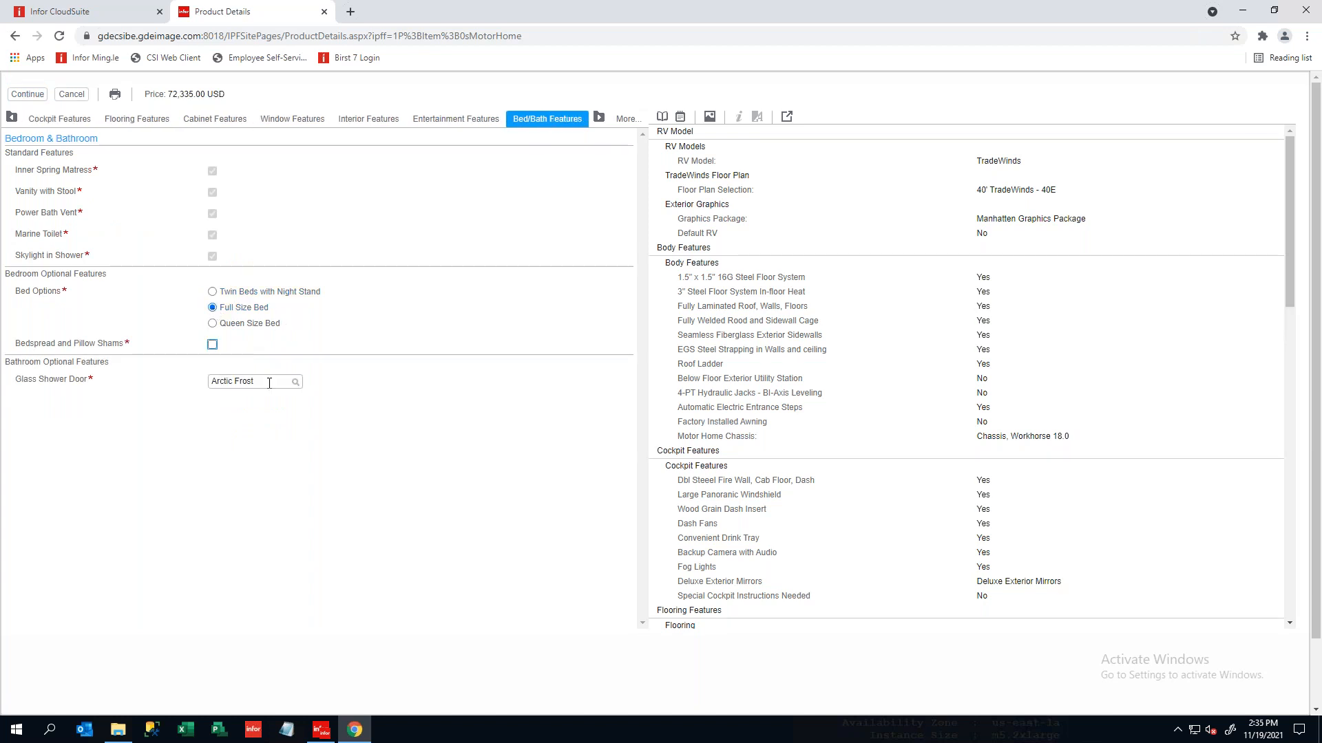
{"action": "left_click", "coordinate": [295, 383]}
{"action": "left_click", "coordinate": [235, 427]}
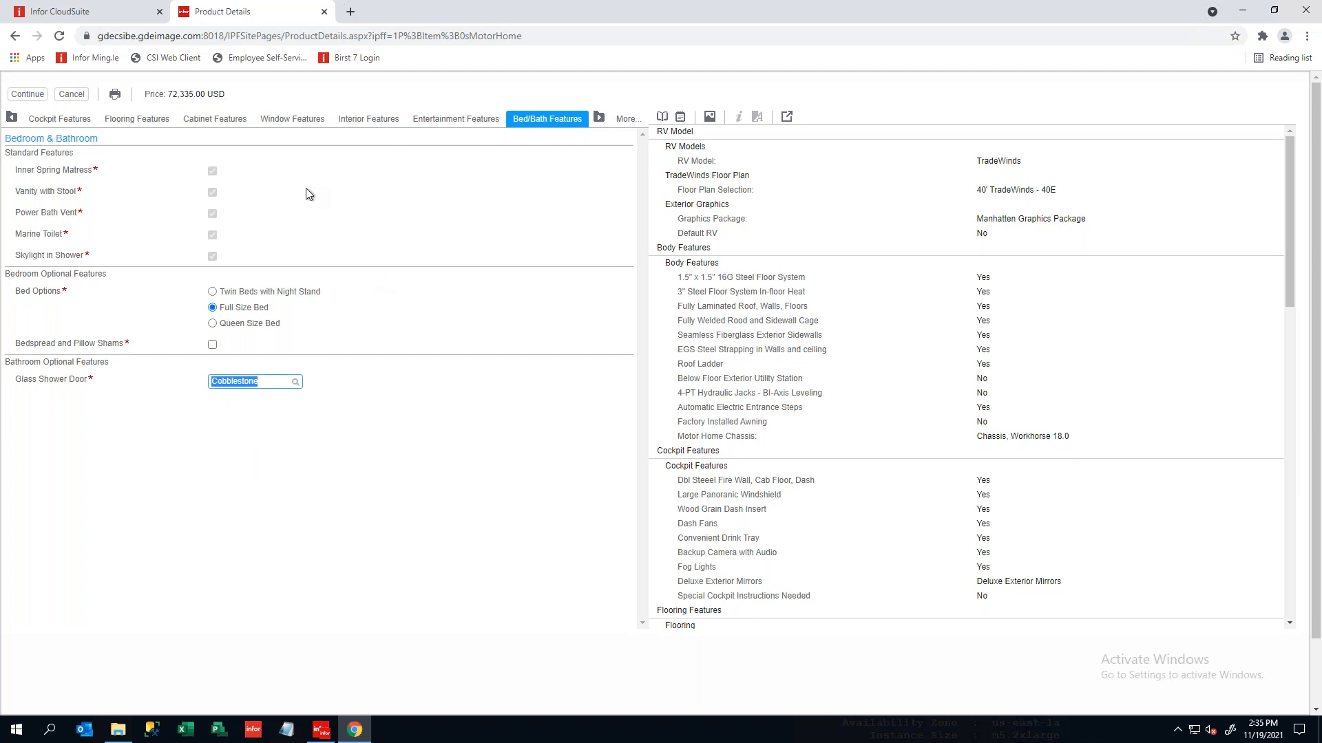
- Choose the 5.5 KW Generac Generator and 30-AMP Service as the electrical options
{"action": "left_click", "coordinate": [28, 94]}
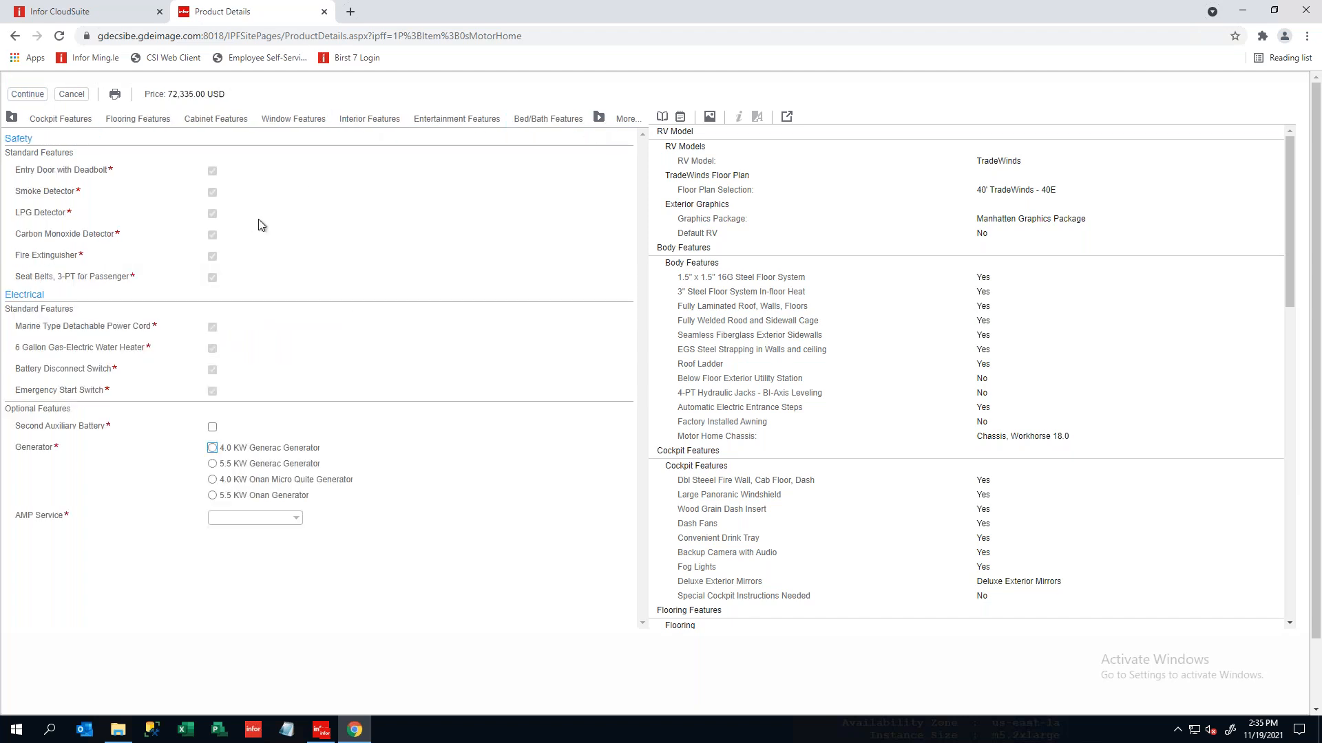
{"action": "left_click", "coordinate": [212, 464]}
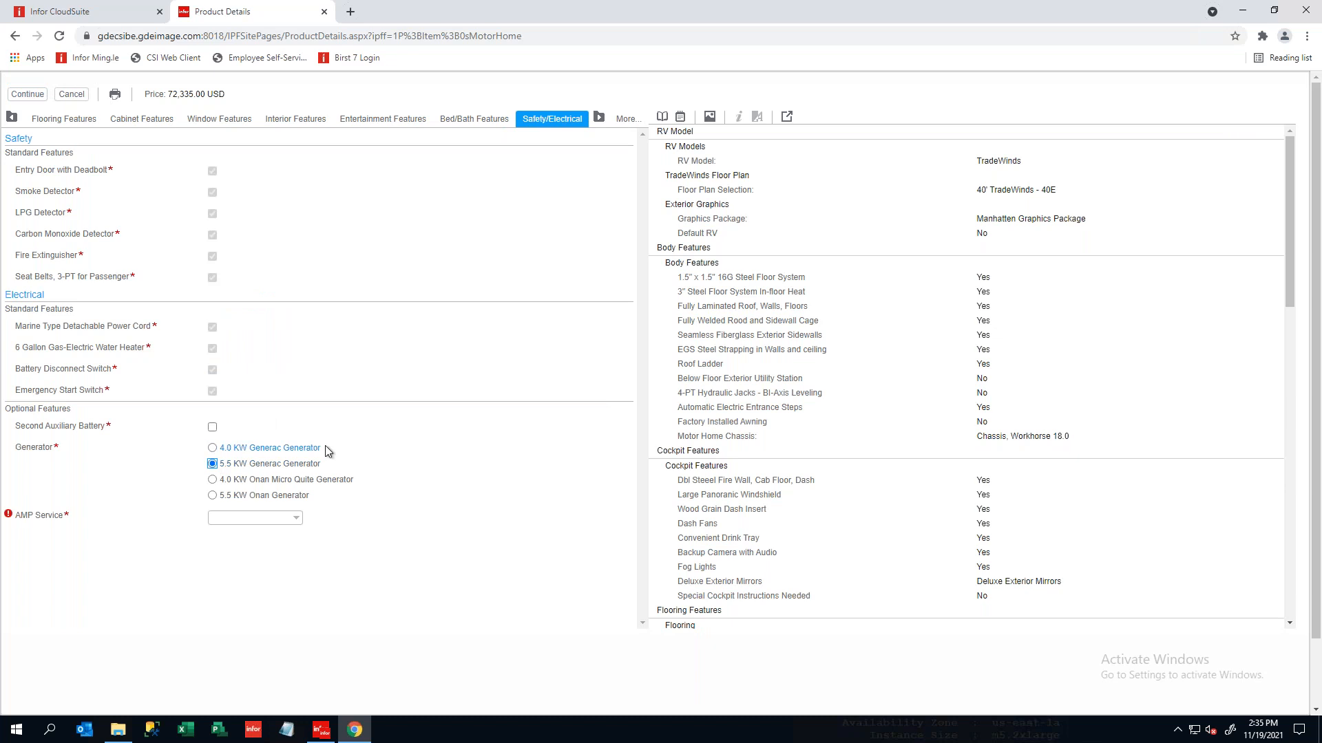
{"action": "left_click", "coordinate": [296, 517]}
{"action": "left_click", "coordinate": [249, 547]}
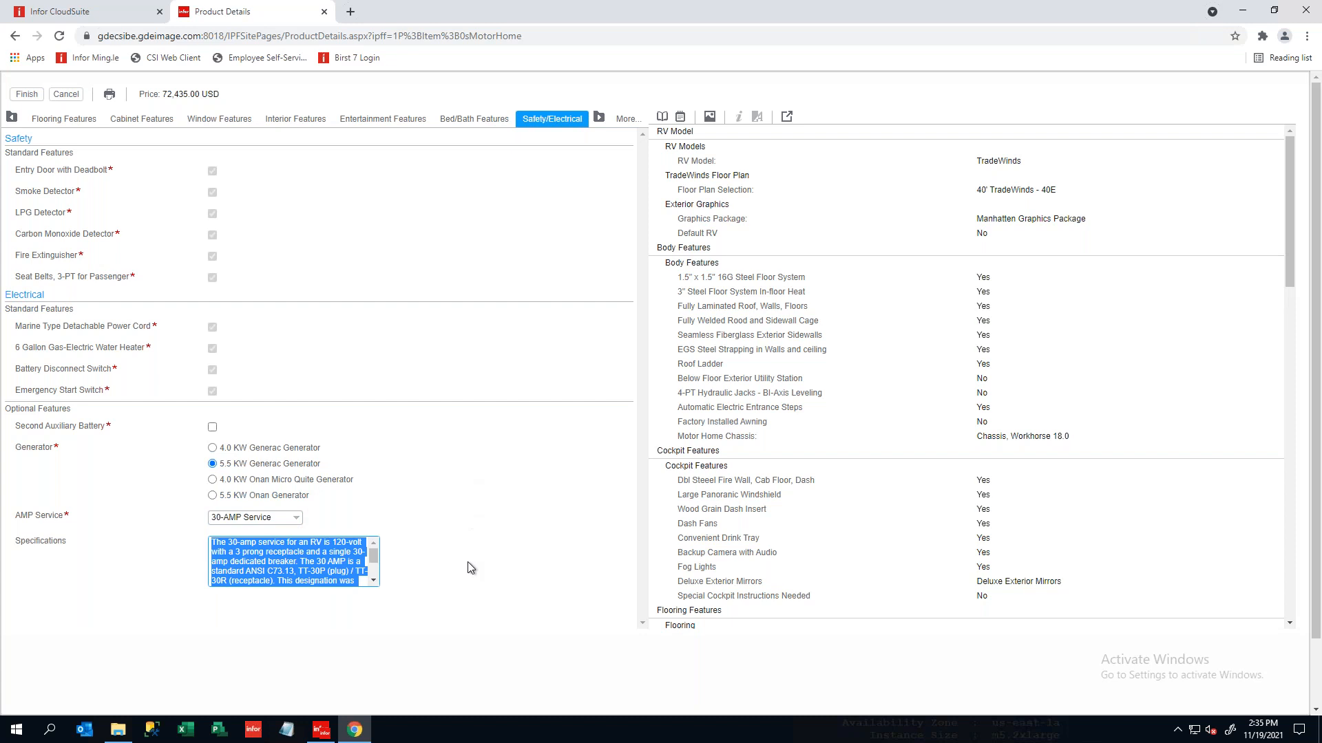
{"action": "left_click", "coordinate": [479, 621]}
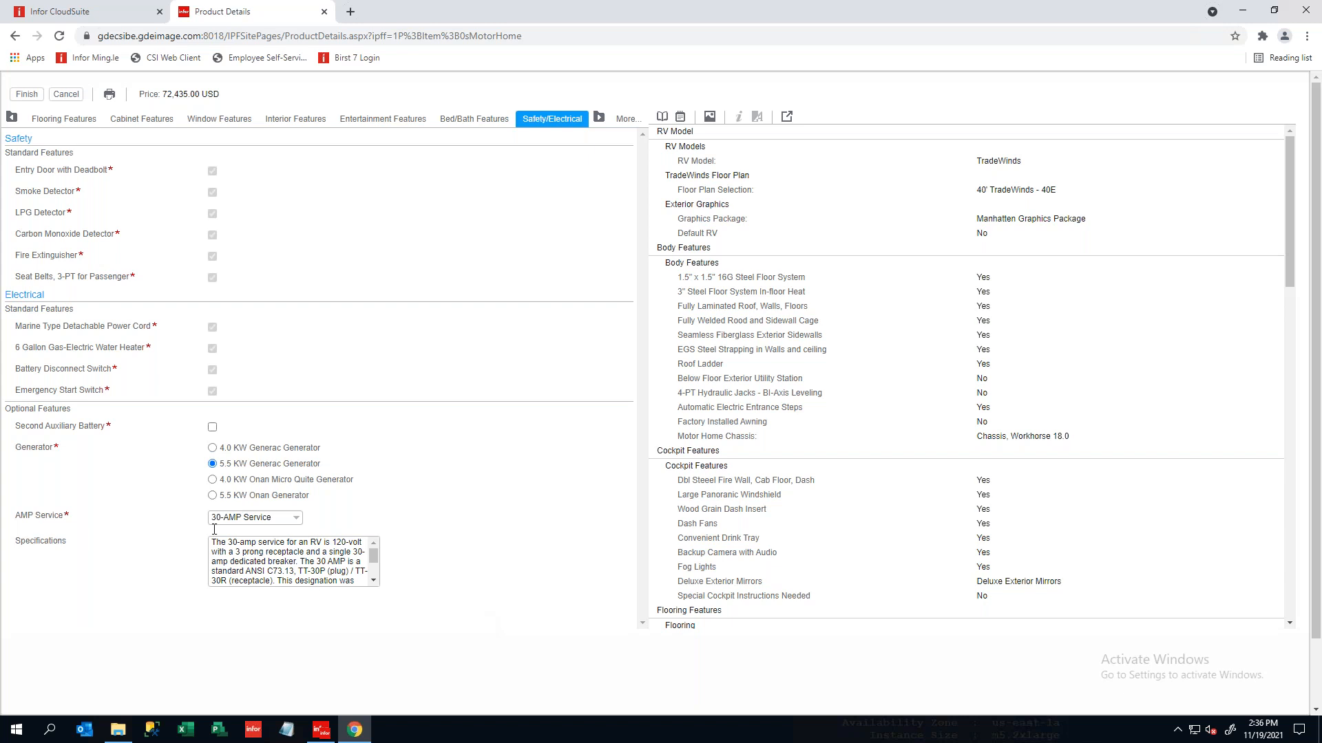
- Check the list of configuration sections and finish the motorhome configuration
{"action": "left_click", "coordinate": [629, 119]}
{"action": "left_click", "coordinate": [433, 263]}
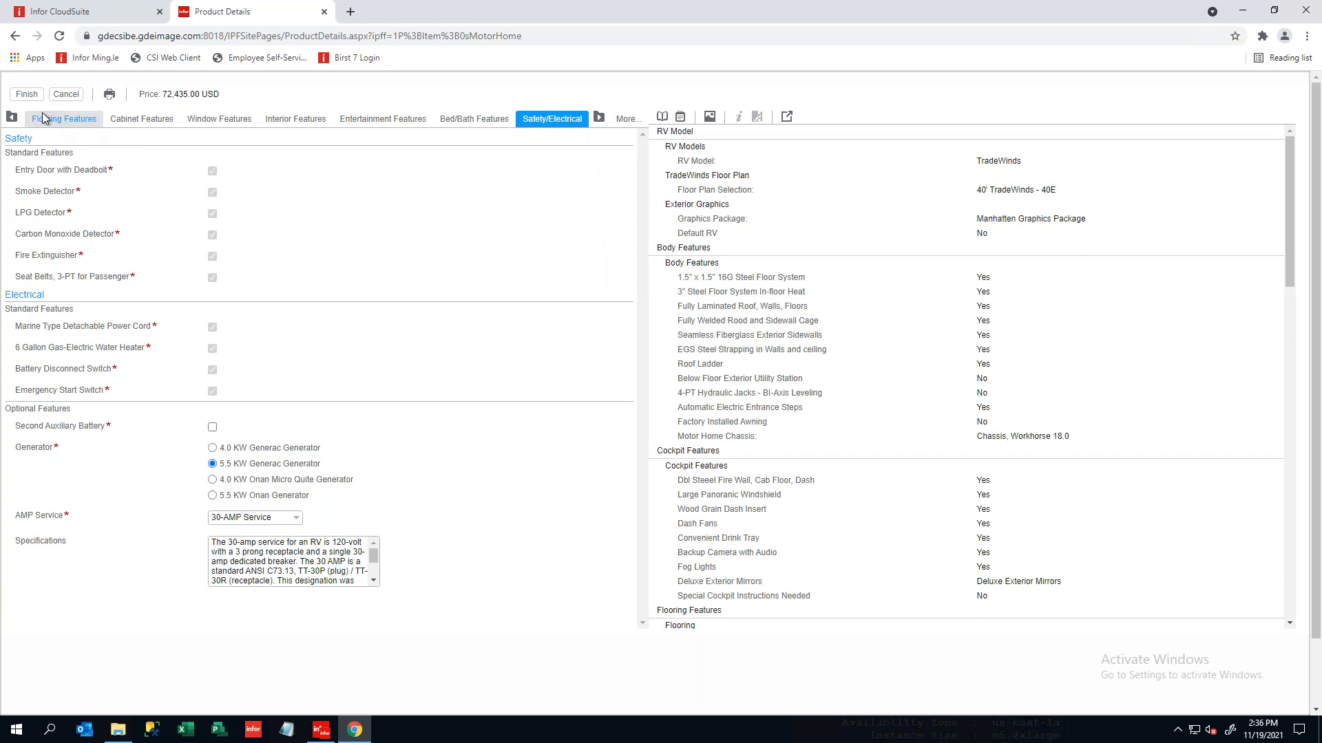
{"action": "left_click", "coordinate": [27, 94]}
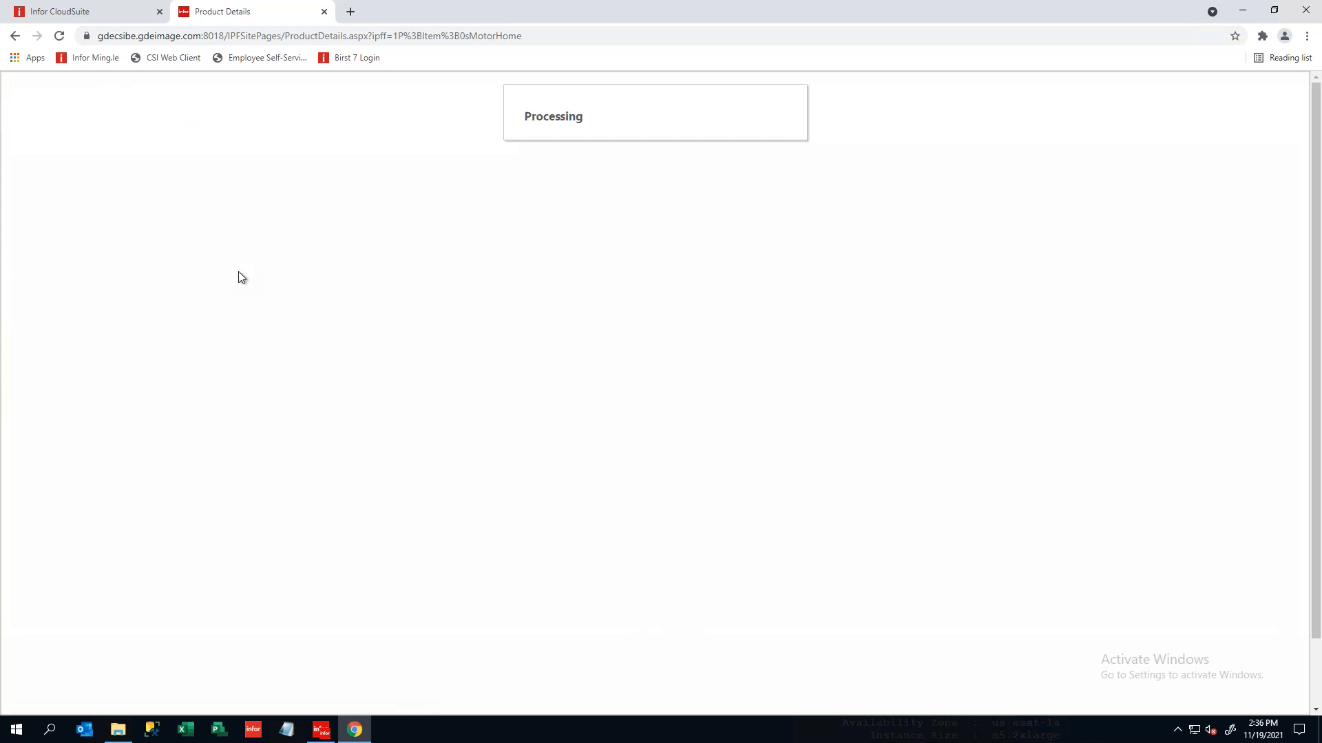